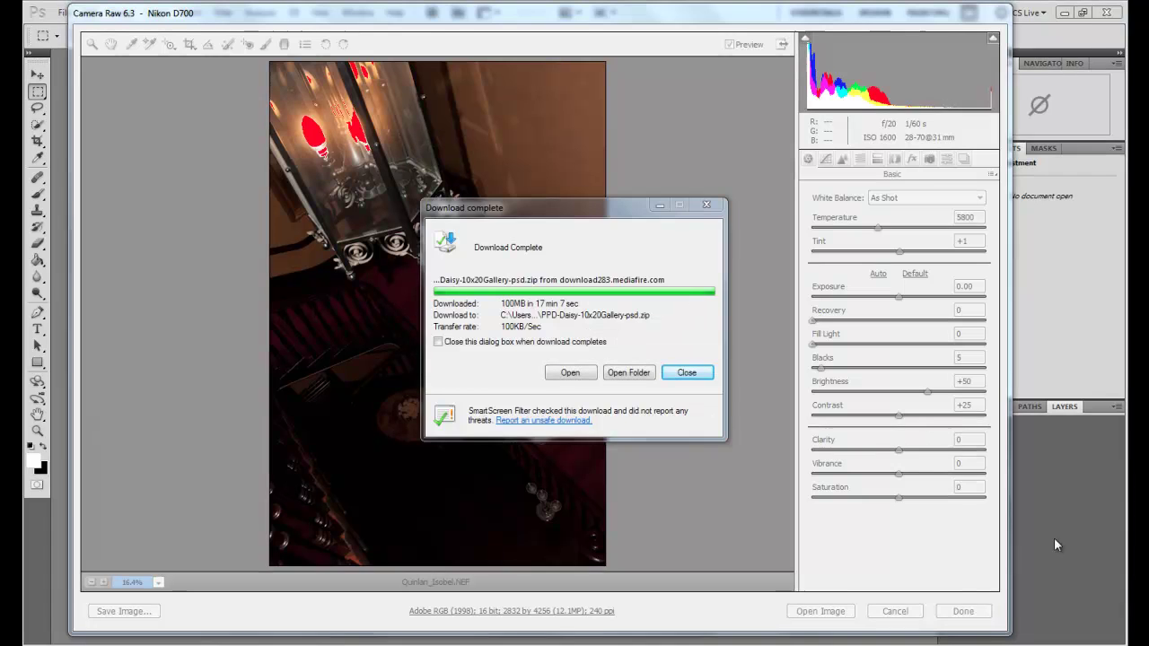
- Dismiss the finished download notice and set Blacks to 0, Exposure to +0.15, Brightness to +68 and Saturation to -8
{"action": "left_click", "coordinate": [687, 373]}
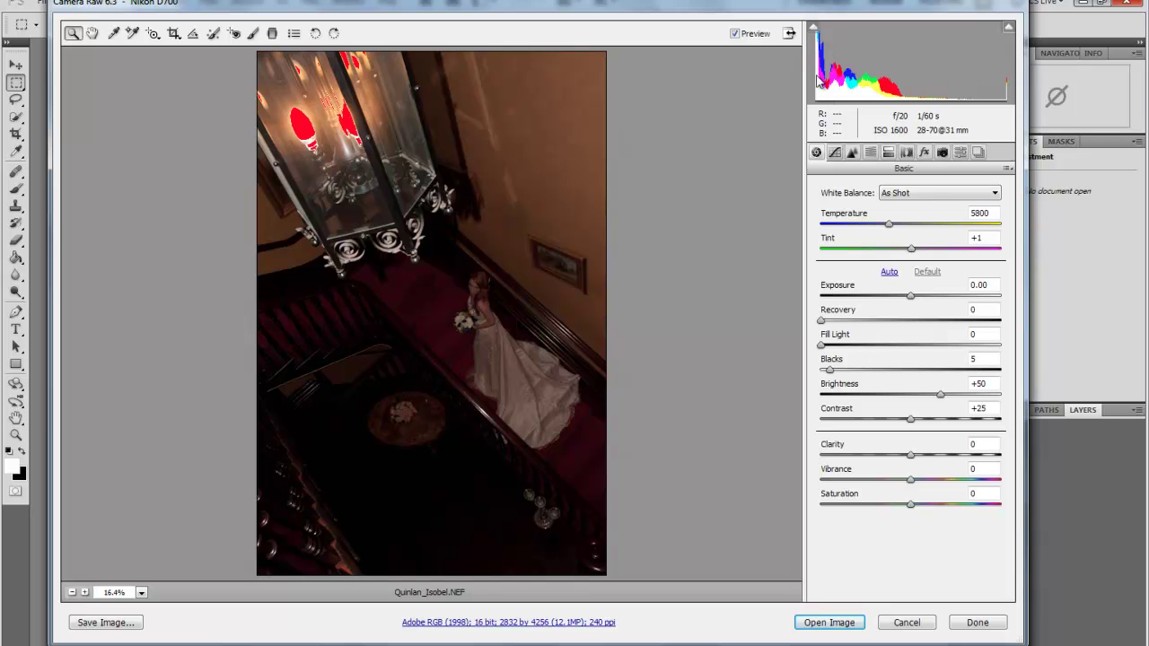
{"action": "left_click_drag", "start_coordinate": [830, 371], "coordinate": [819, 371]}
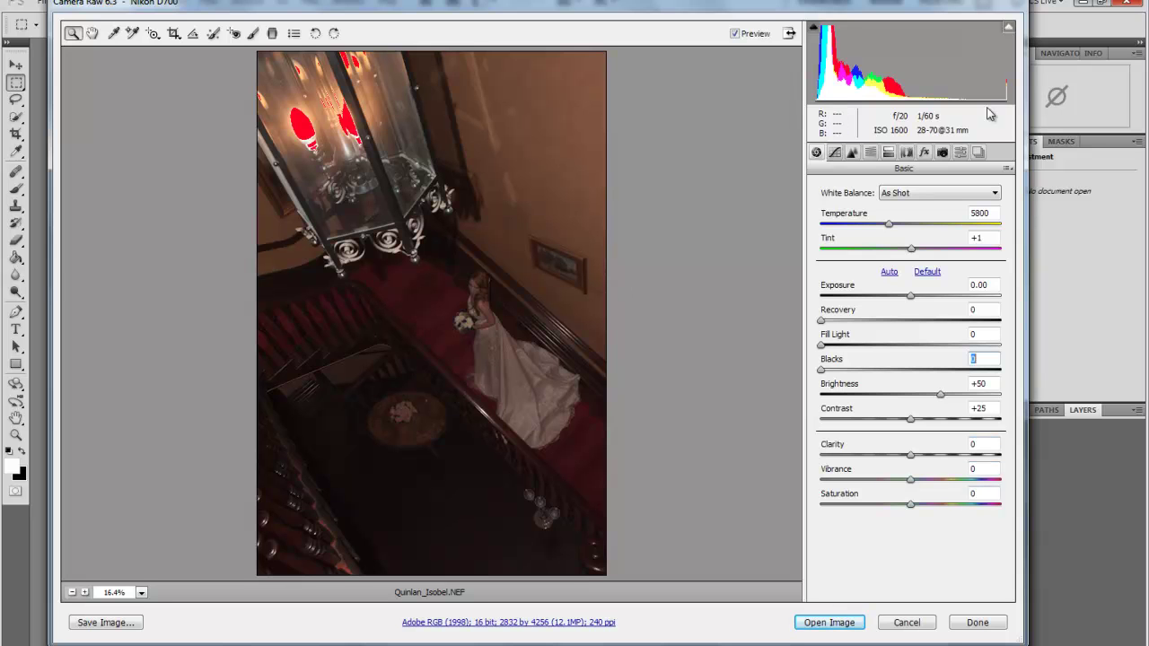
{"action": "mouse_move", "coordinate": [911, 297]}
{"action": "left_mouse_down"}
{"action": "mouse_move", "coordinate": [949, 298]}
{"action": "mouse_move", "coordinate": [916, 296]}
{"action": "left_mouse_up"}
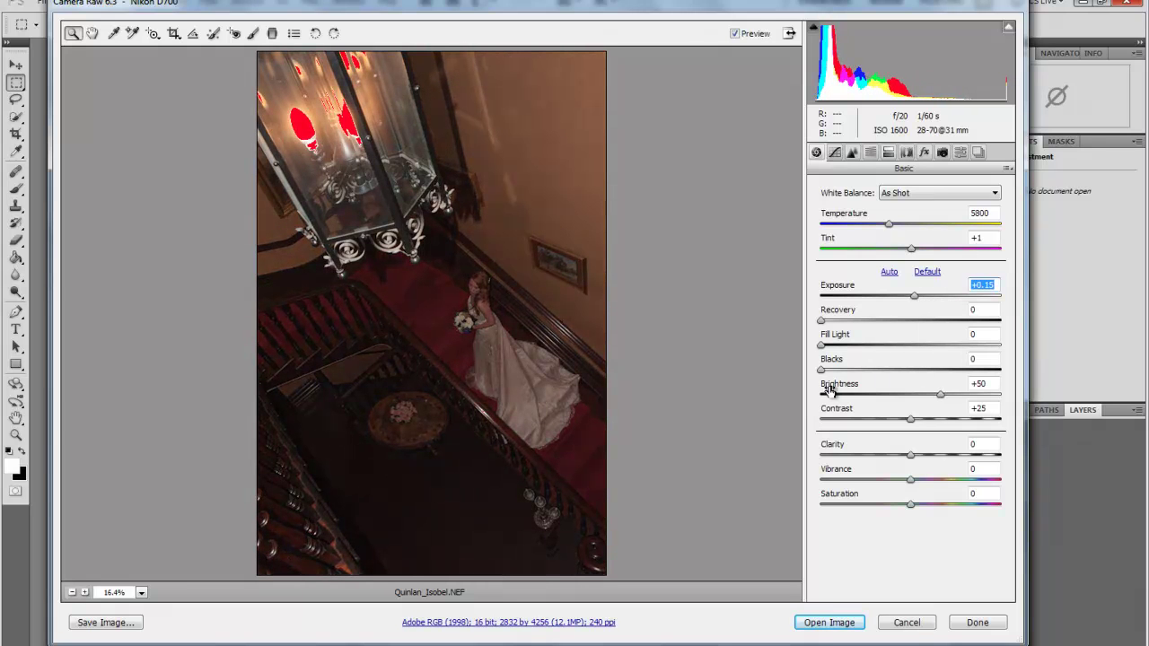
{"action": "left_click_drag", "start_coordinate": [939, 394], "coordinate": [952, 394]}
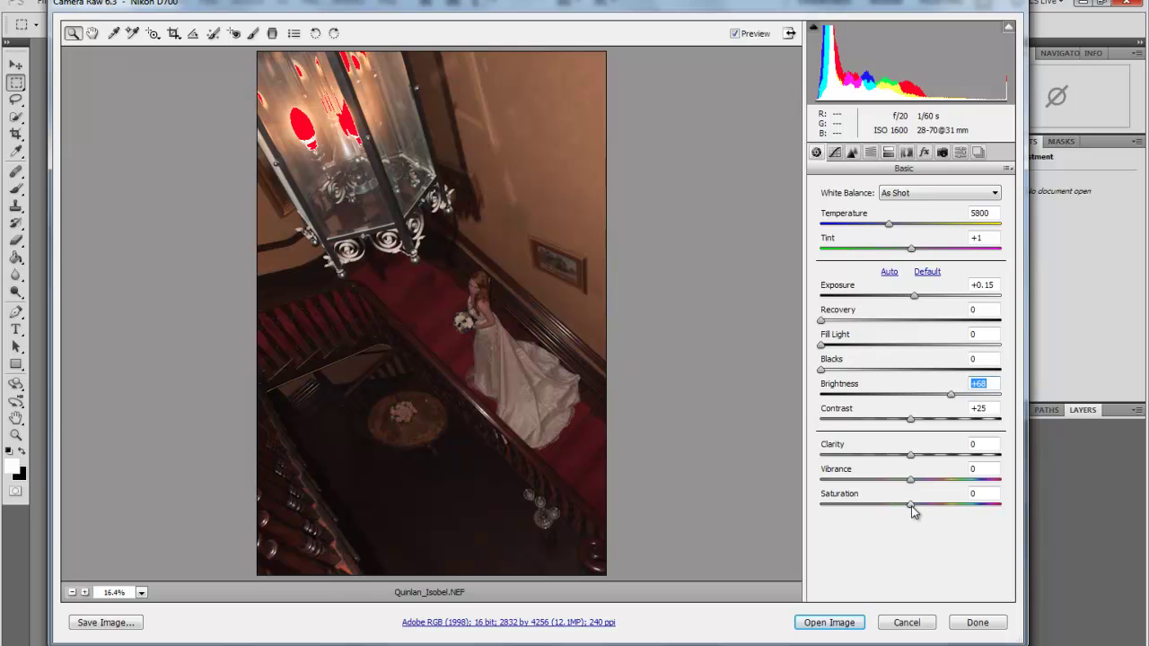
{"action": "left_click_drag", "start_coordinate": [911, 507], "coordinate": [904, 510]}
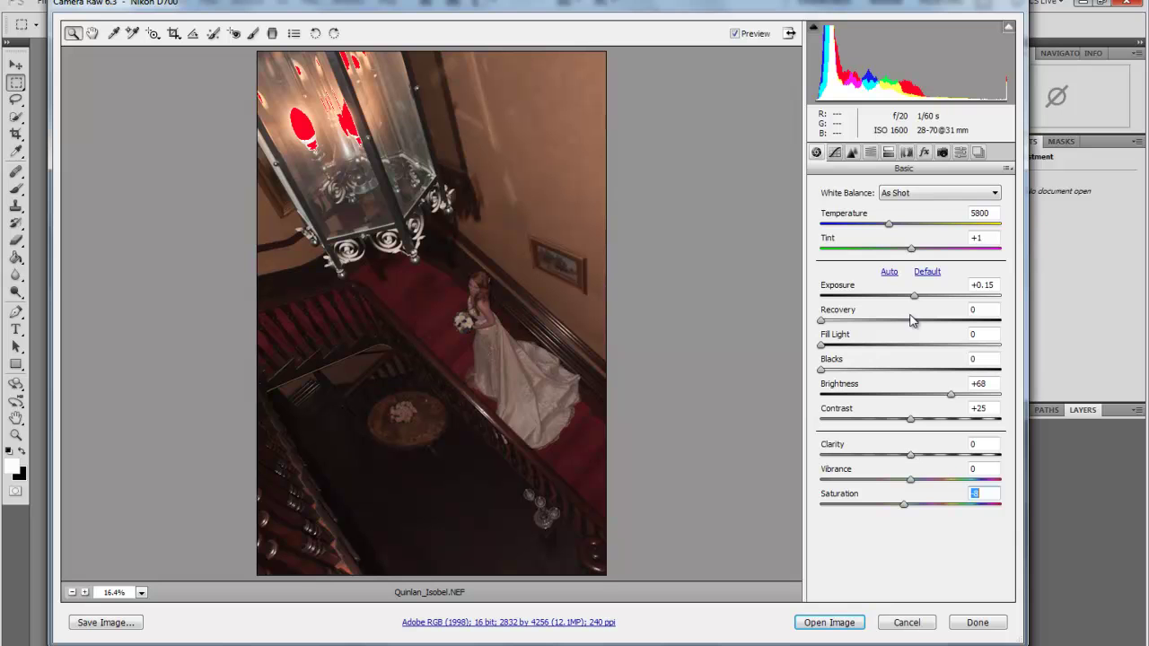
- Warm the white balance to a temperature of 7000 and raise Contrast to +39
{"action": "left_click", "coordinate": [468, 285]}
{"action": "left_click", "coordinate": [501, 350]}
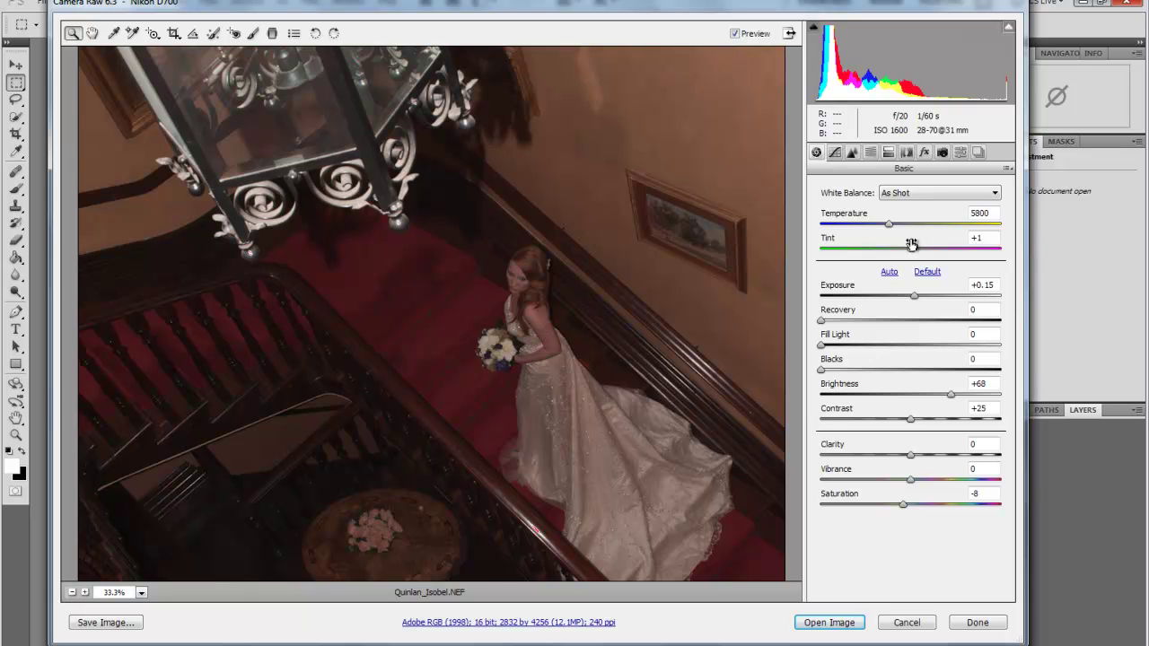
{"action": "left_click_drag", "start_coordinate": [891, 231], "coordinate": [911, 232]}
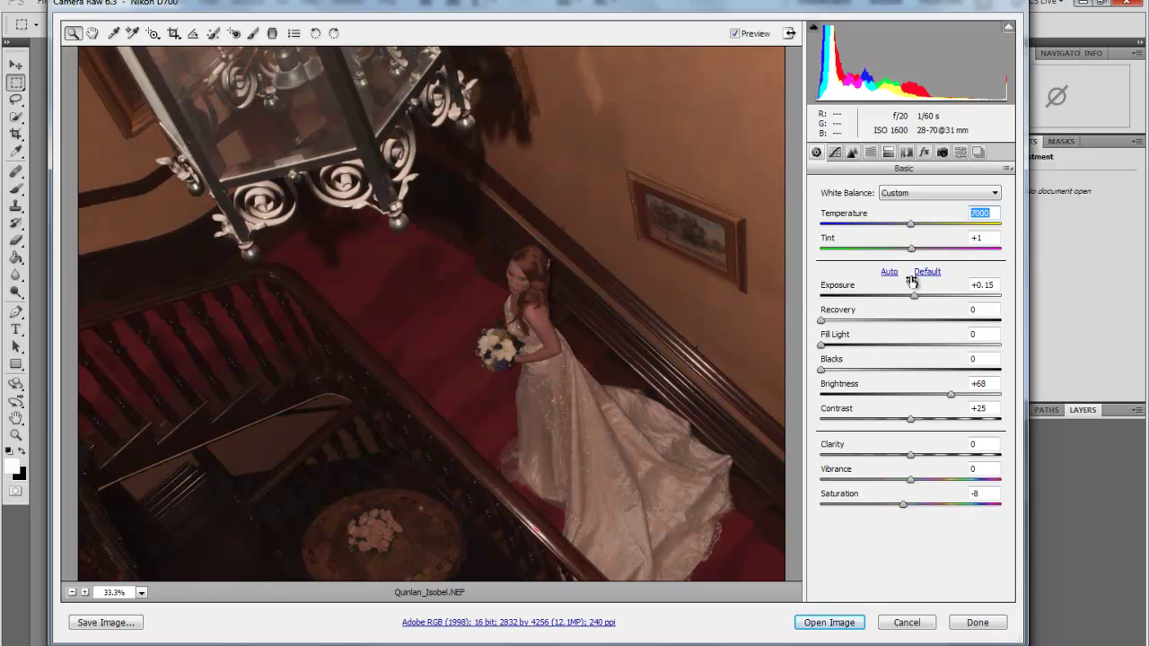
{"action": "left_click", "coordinate": [649, 297], "text": "alt"}
{"action": "left_click", "coordinate": [648, 304], "text": "alt"}
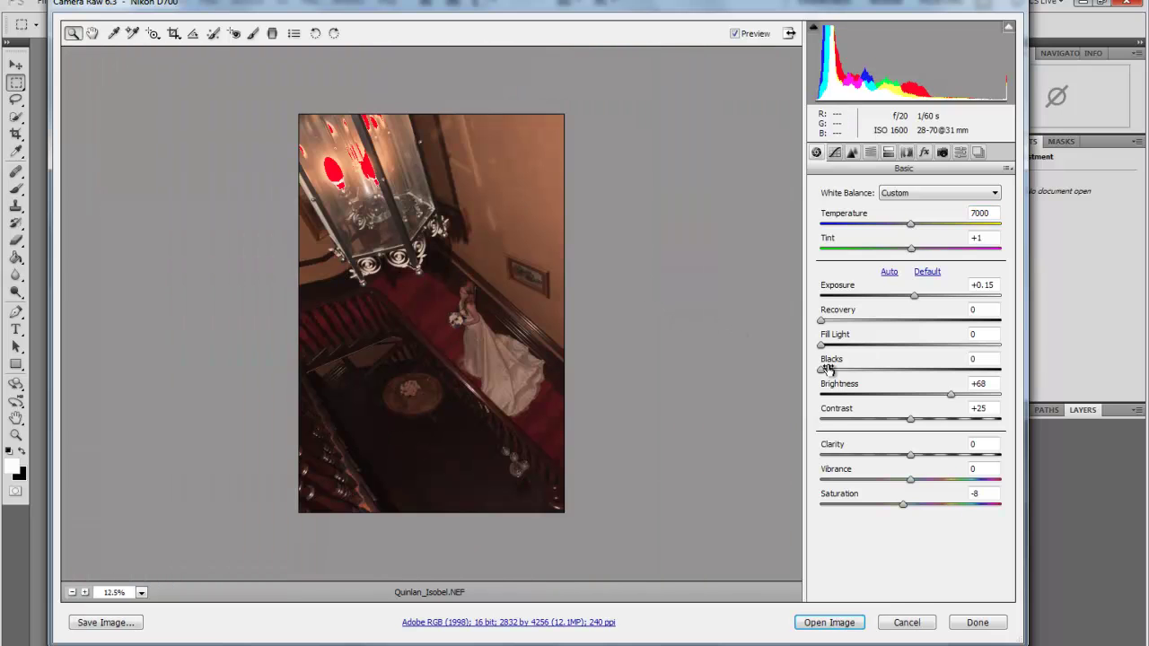
{"action": "left_click_drag", "start_coordinate": [919, 427], "coordinate": [932, 425]}
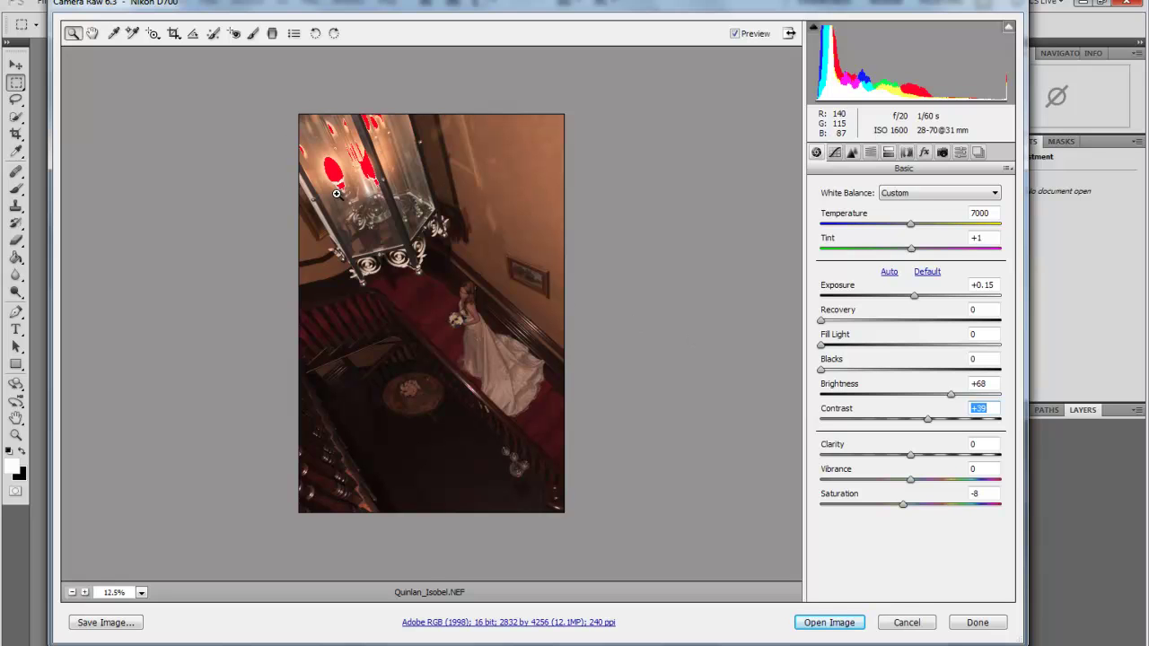
- Paint over the lantern's lights with the Adjustment Brush at Exposure -0.55 and inspect the painted area
{"action": "left_click", "coordinate": [253, 35]}
{"action": "left_click_drag", "start_coordinate": [930, 199], "coordinate": [900, 201]}
{"action": "left_click", "coordinate": [331, 184]}
{"action": "mouse_move", "coordinate": [330, 184]}
{"action": "left_mouse_down"}
{"action": "mouse_move", "coordinate": [333, 115]}
{"action": "mouse_move", "coordinate": [377, 215]}
{"action": "mouse_move", "coordinate": [355, 224]}
{"action": "mouse_move", "coordinate": [386, 148]}
{"action": "mouse_move", "coordinate": [328, 193]}
{"action": "mouse_move", "coordinate": [351, 143]}
{"action": "mouse_move", "coordinate": [356, 166]}
{"action": "mouse_move", "coordinate": [319, 151]}
{"action": "left_mouse_up"}
{"action": "key", "text": "k"}
{"action": "key", "text": "k"}
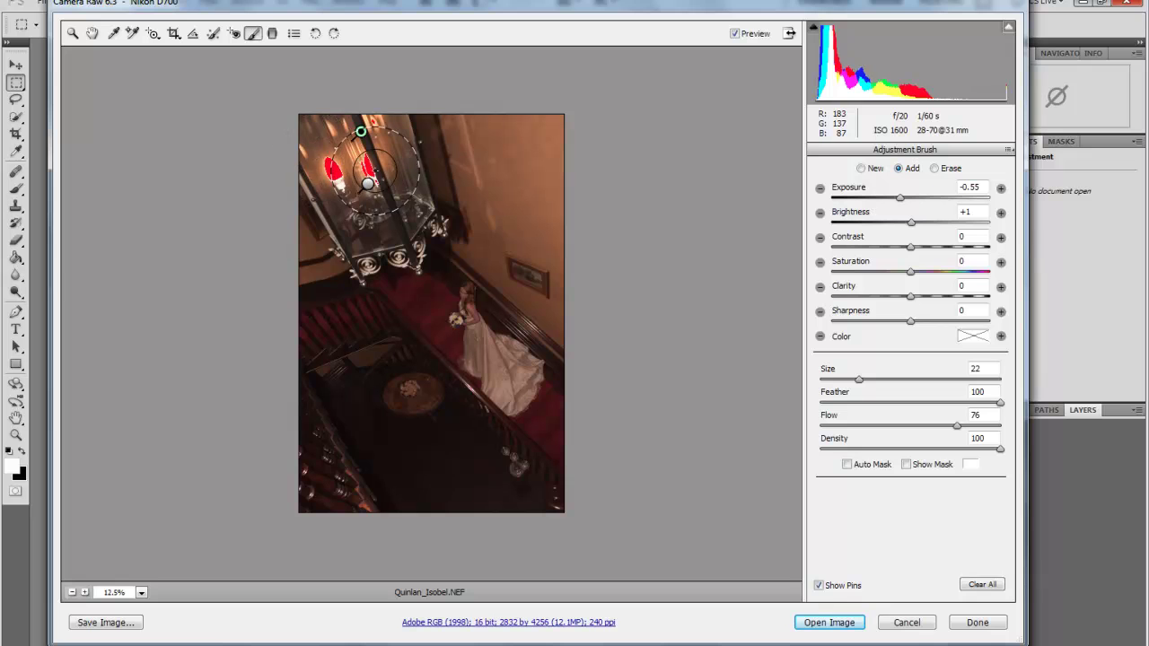
{"action": "key", "text": "k"}
{"action": "key", "text": "k"}
{"action": "mouse_move", "coordinate": [367, 185]}
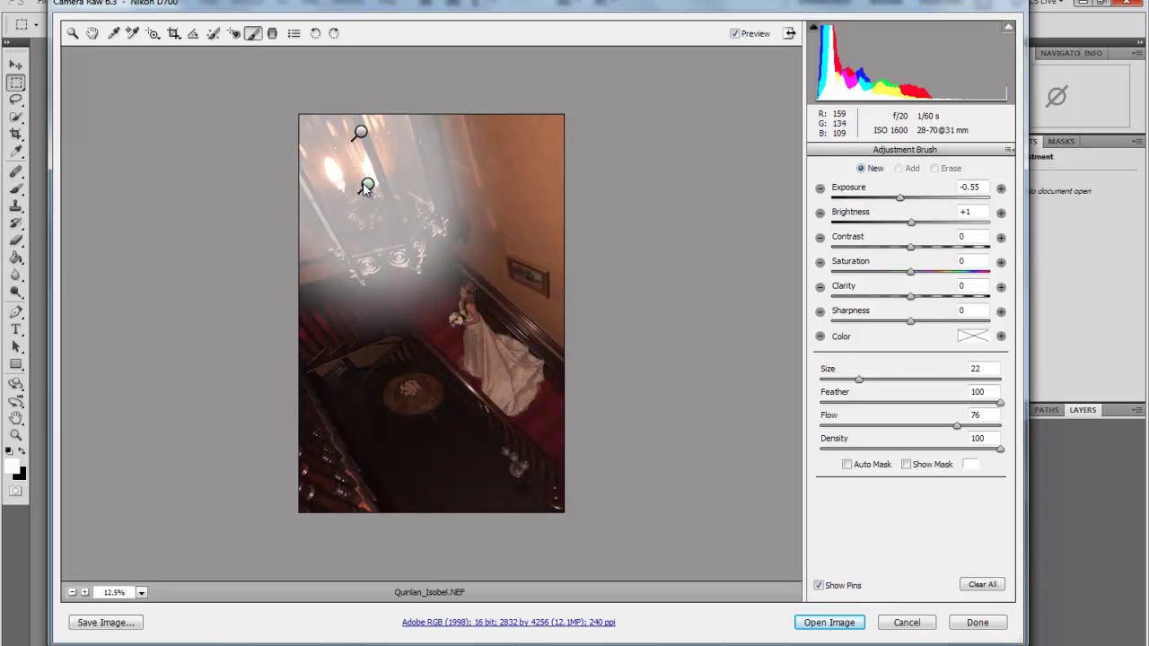
- Reduce the adjustment brush size to 7 and paint the -0.55 exposure over the two glowing bulbs and the lantern around them
{"action": "key", "text": "bracketleft"}
{"action": "key", "text": "bracketleft"}
{"action": "key", "text": "bracketleft"}
{"action": "key", "text": "bracketleft"}
{"action": "key", "text": "bracketleft"}
{"action": "key", "text": "bracketleft"}
{"action": "key", "text": "bracketleft"}
{"action": "key", "text": "bracketleft"}
{"action": "key", "text": "bracketleft"}
{"action": "key", "text": "bracketleft"}
{"action": "key", "text": "bracketleft"}
{"action": "key", "text": "bracketleft"}
{"action": "key", "text": "bracketleft"}
{"action": "key", "text": "bracketleft"}
{"action": "key", "text": "bracketleft"}
{"action": "left_click_drag", "start_coordinate": [332, 167], "coordinate": [332, 180]}
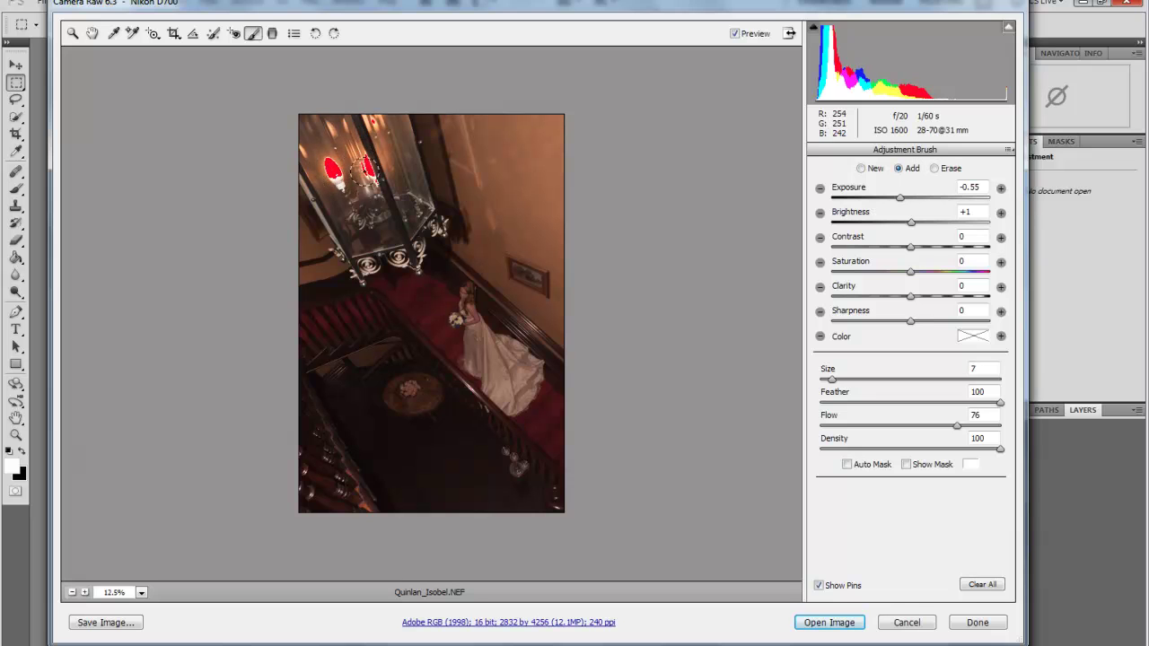
{"action": "mouse_move", "coordinate": [384, 128]}
{"action": "left_mouse_down"}
{"action": "mouse_move", "coordinate": [300, 156]}
{"action": "mouse_move", "coordinate": [332, 252]}
{"action": "mouse_move", "coordinate": [373, 264]}
{"action": "mouse_move", "coordinate": [406, 256]}
{"action": "mouse_move", "coordinate": [429, 211]}
{"action": "mouse_move", "coordinate": [399, 130]}
{"action": "mouse_move", "coordinate": [359, 126]}
{"action": "left_mouse_up"}
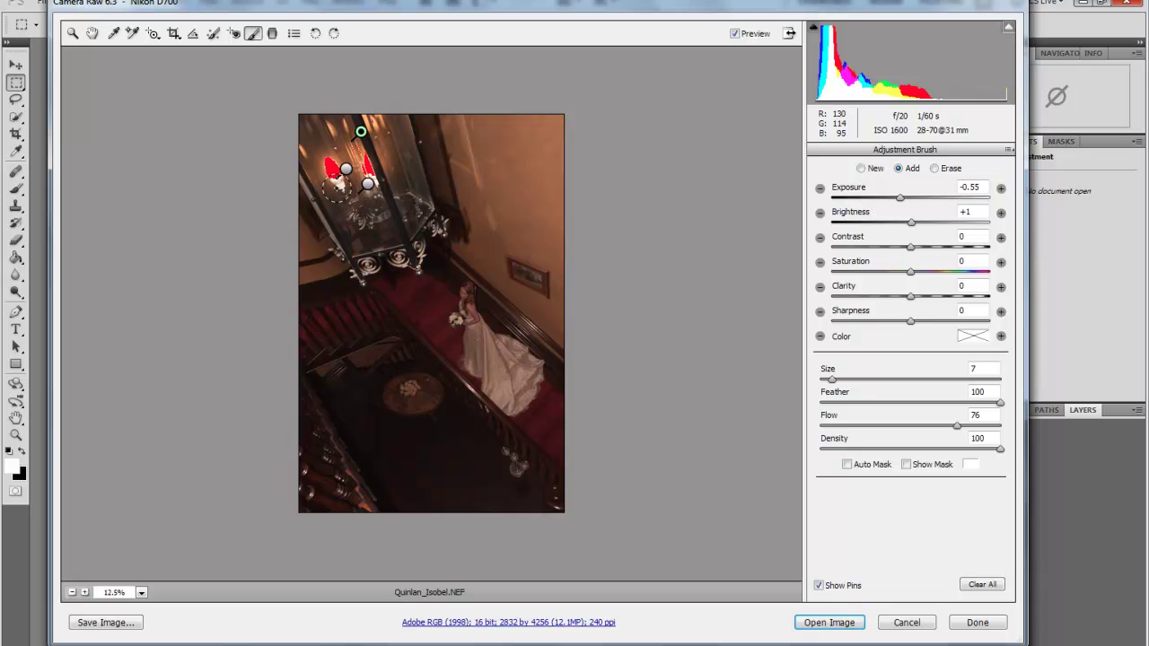
{"action": "key", "text": "ctrl+z"}
{"action": "left_click_drag", "start_coordinate": [336, 171], "coordinate": [363, 172]}
{"action": "mouse_move", "coordinate": [380, 135]}
{"action": "left_mouse_down"}
{"action": "mouse_move", "coordinate": [409, 150]}
{"action": "mouse_move", "coordinate": [411, 215]}
{"action": "mouse_move", "coordinate": [354, 220]}
{"action": "mouse_move", "coordinate": [318, 174]}
{"action": "mouse_move", "coordinate": [321, 154]}
{"action": "mouse_move", "coordinate": [330, 224]}
{"action": "mouse_move", "coordinate": [314, 219]}
{"action": "mouse_move", "coordinate": [345, 260]}
{"action": "mouse_move", "coordinate": [298, 232]}
{"action": "mouse_move", "coordinate": [302, 268]}
{"action": "mouse_move", "coordinate": [341, 264]}
{"action": "left_mouse_up"}
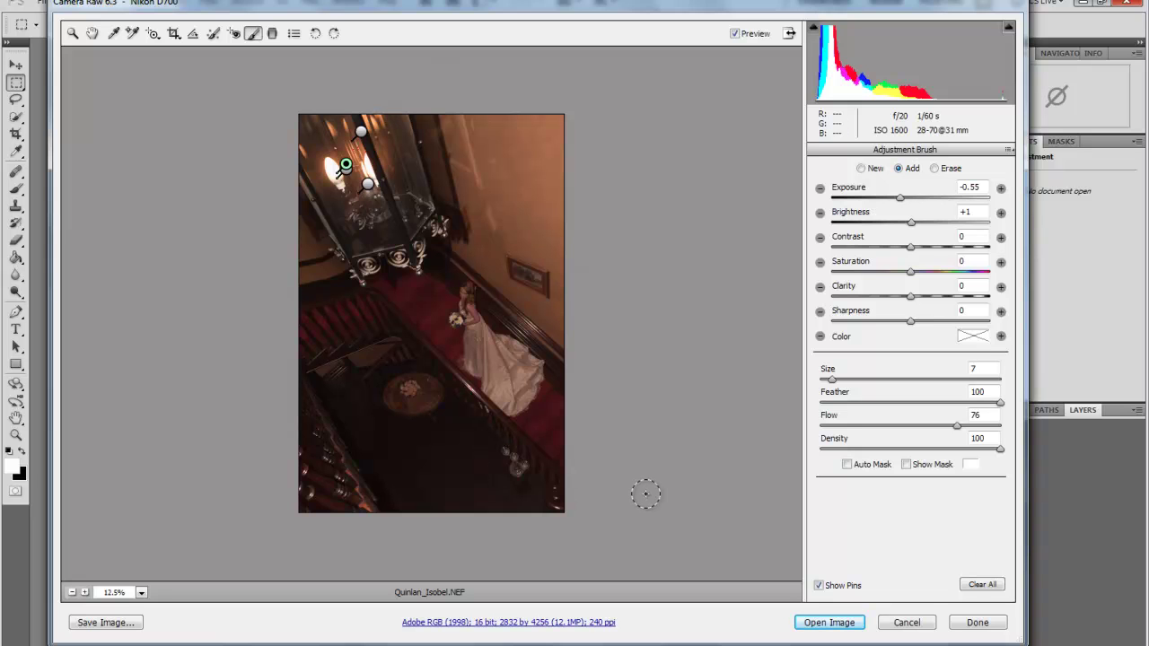
- Compare the photo with and without the Basic adjustments, and open it in Photoshop's main workspace
{"action": "key", "text": "z"}
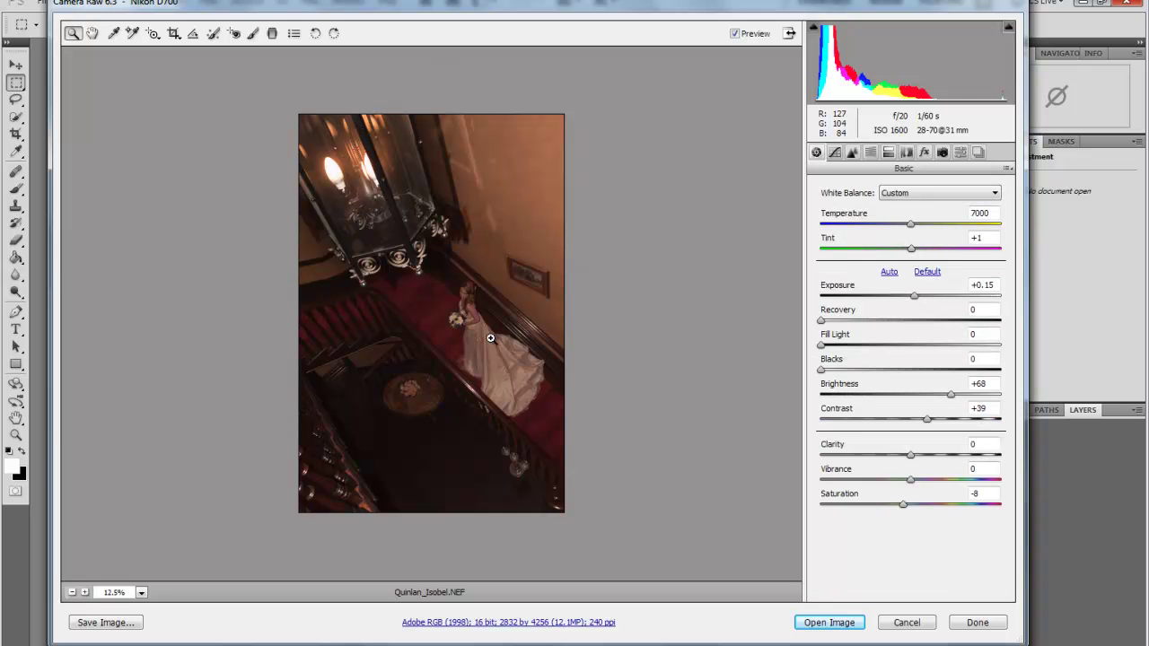
{"action": "left_click", "coordinate": [735, 34]}
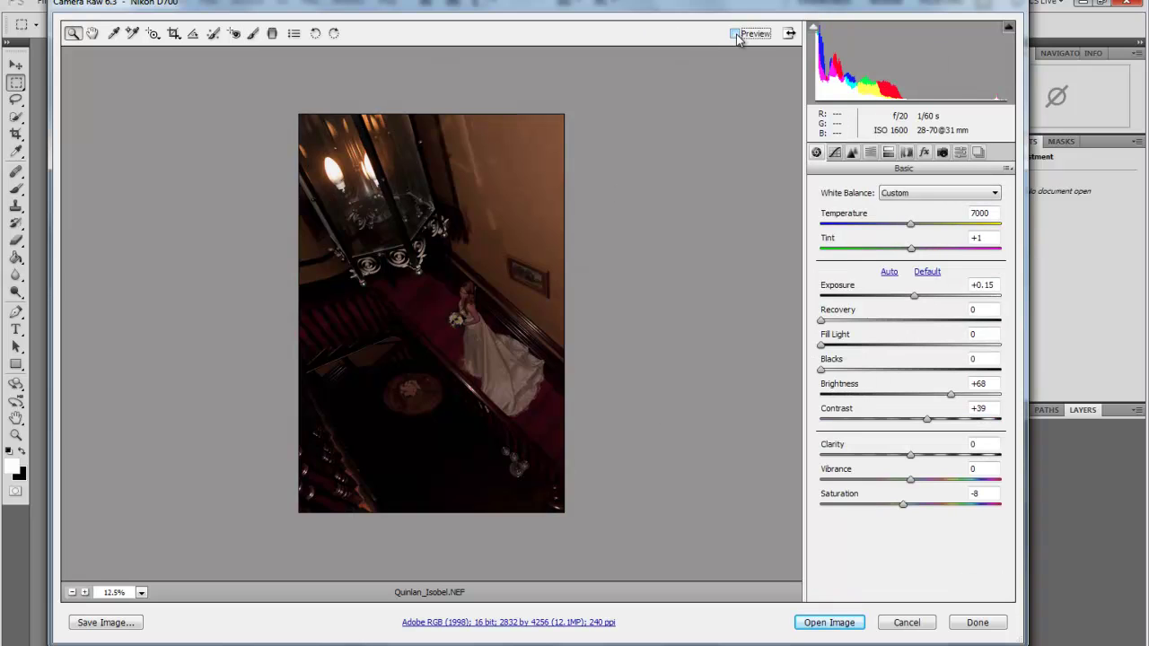
{"action": "left_click", "coordinate": [735, 34]}
{"action": "left_click", "coordinate": [735, 34]}
{"action": "left_click", "coordinate": [735, 34]}
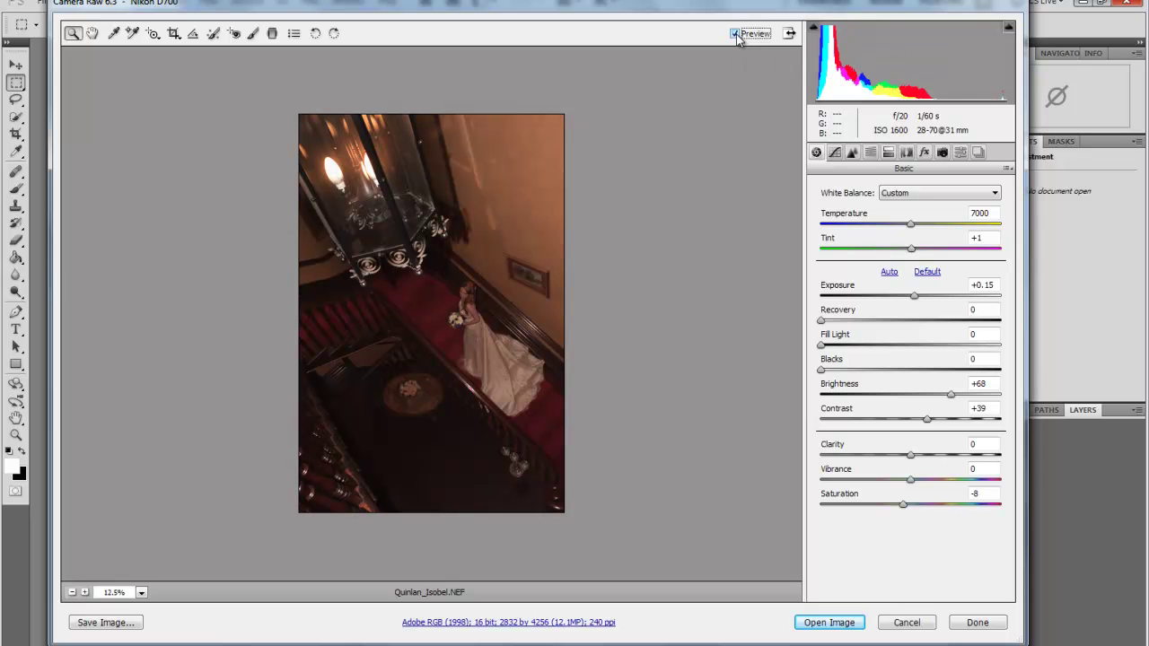
{"action": "left_click", "coordinate": [735, 34]}
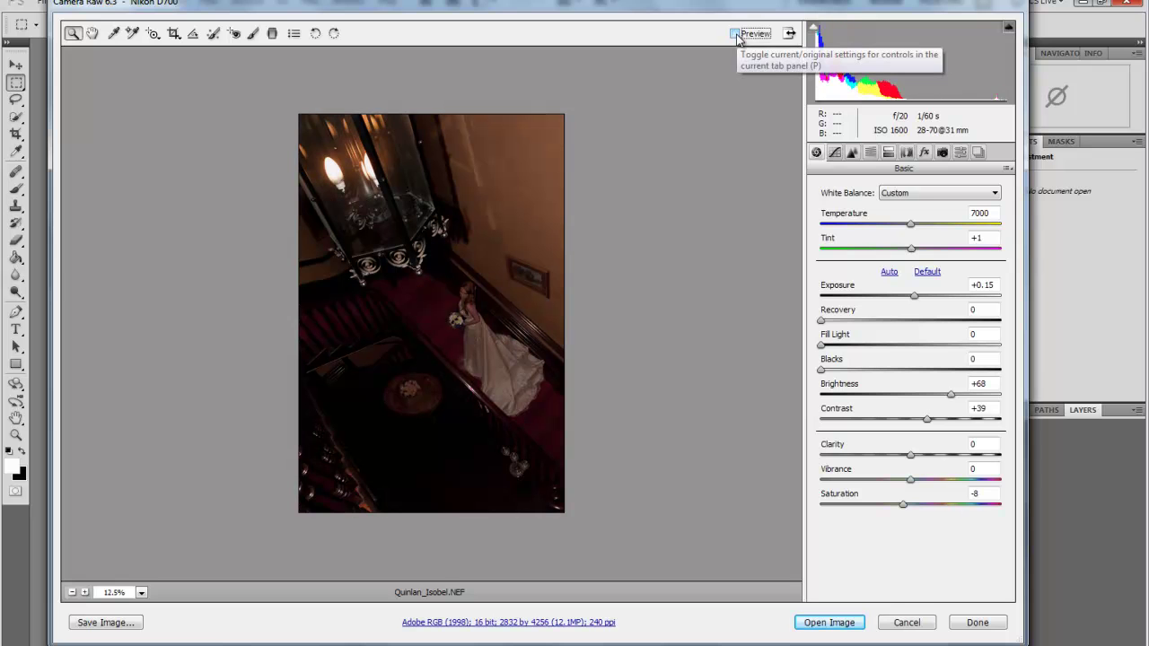
{"action": "left_click", "coordinate": [735, 34]}
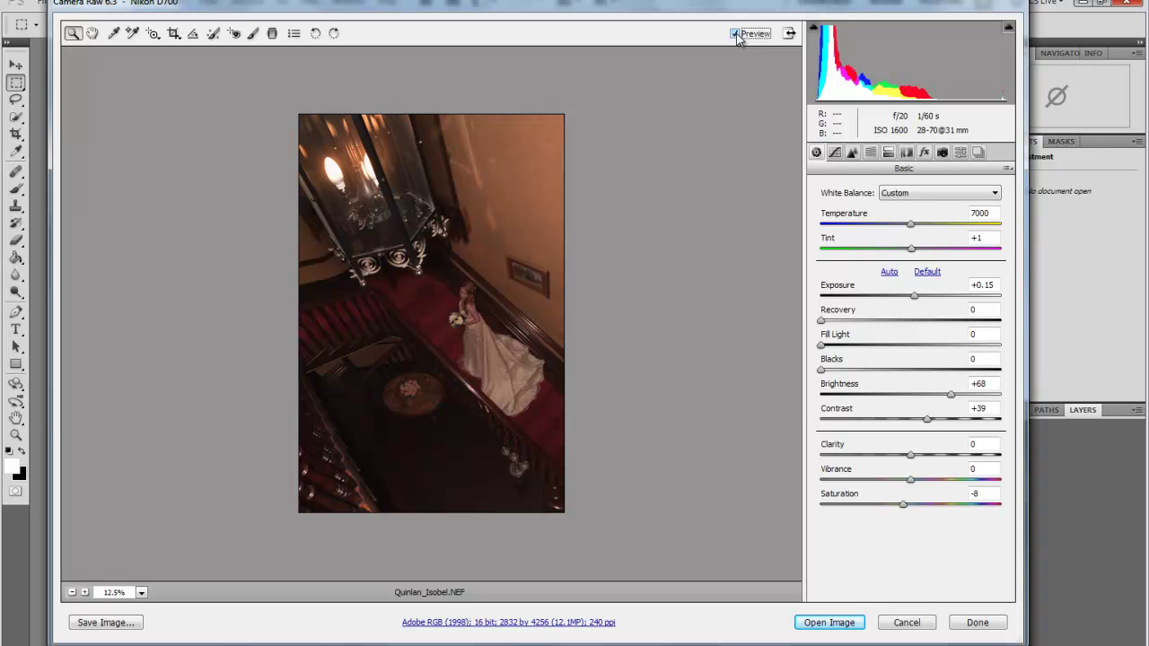
{"action": "left_click", "coordinate": [831, 626]}
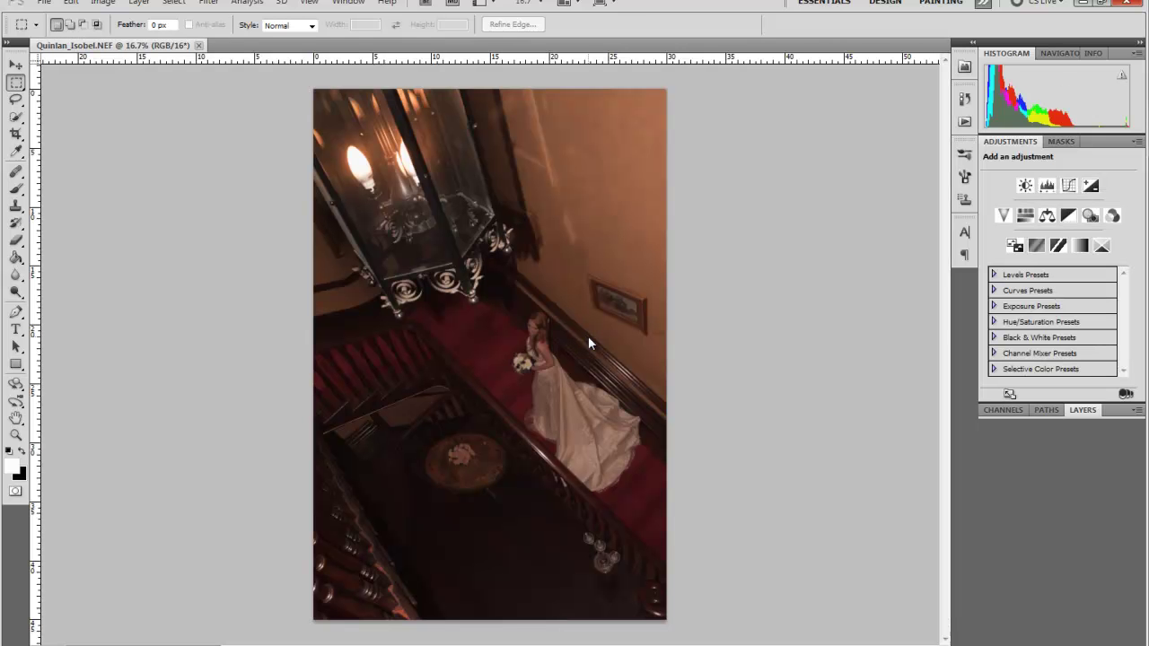
- Detach the Layers panel into a floating panel beside the photo and lengthen it
{"action": "left_click", "coordinate": [1094, 413]}
{"action": "left_click_drag", "start_coordinate": [1046, 410], "coordinate": [777, 79]}
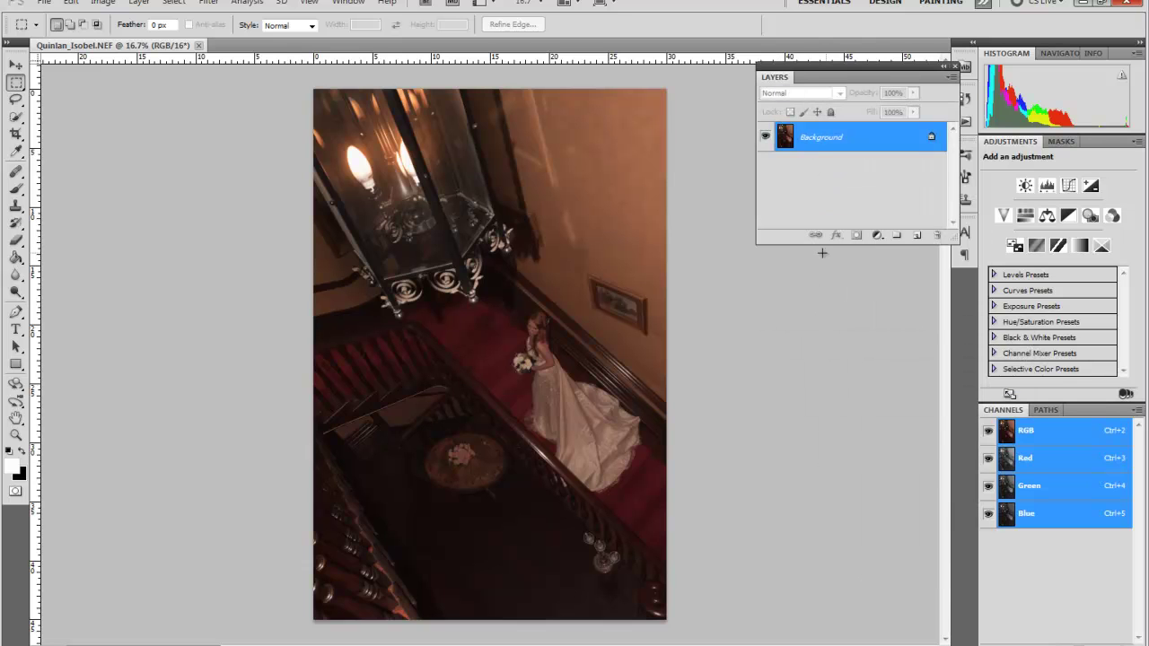
{"action": "left_click_drag", "start_coordinate": [785, 243], "coordinate": [782, 538]}
- Duplicate the Background layer and hide the original, keeping the Layers panel clear of the docked panels
{"action": "left_click_drag", "start_coordinate": [824, 142], "coordinate": [920, 529]}
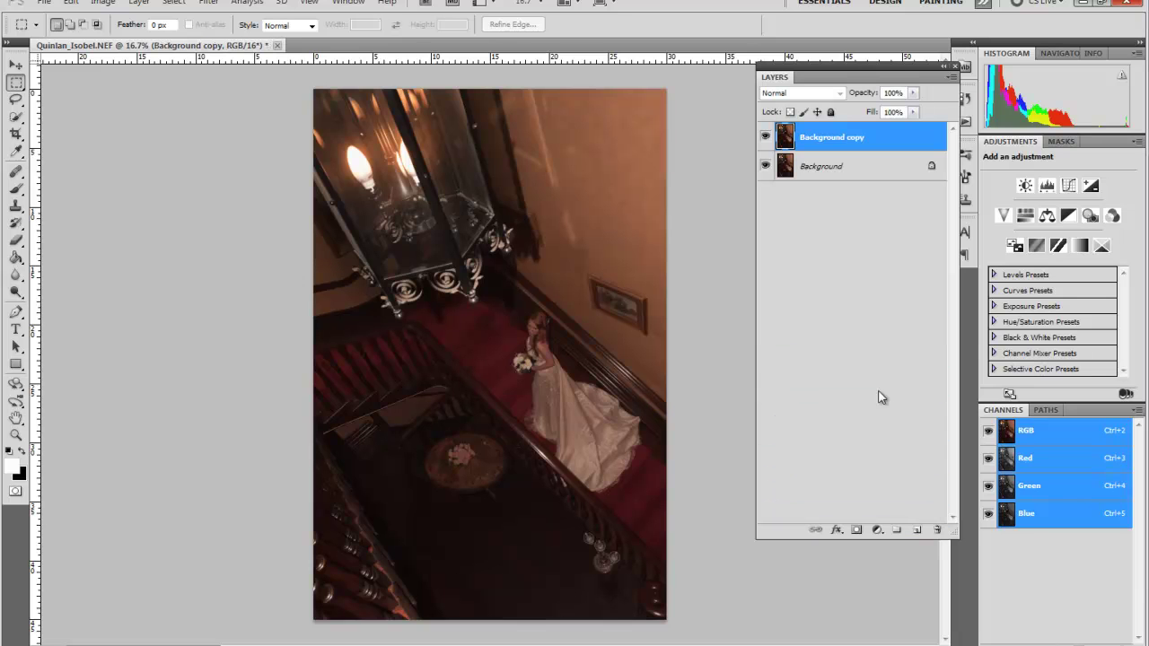
{"action": "left_click", "coordinate": [765, 166]}
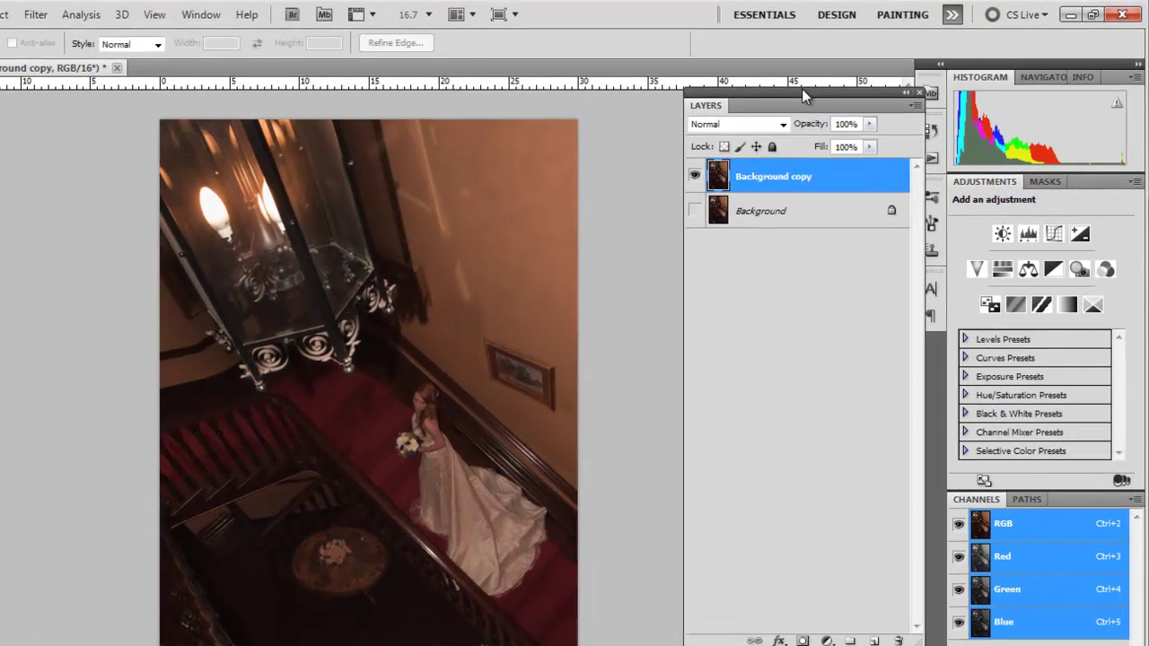
{"action": "left_click_drag", "start_coordinate": [801, 88], "coordinate": [757, 91]}
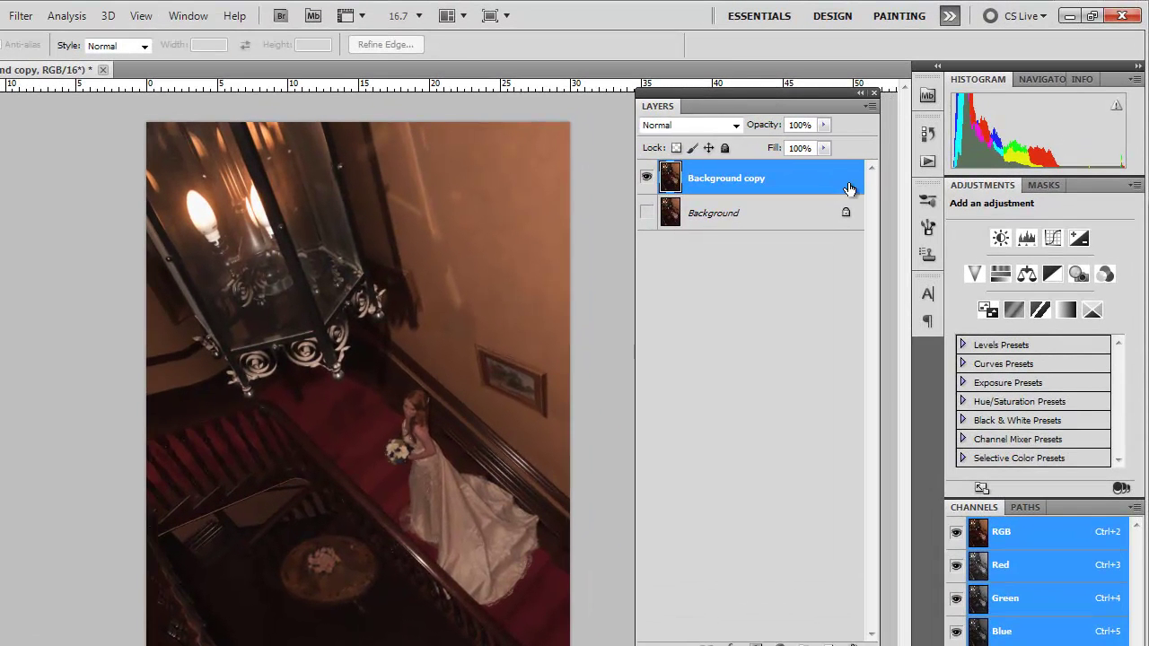
- Run the retouch action and try the 10%, 20% and 30% H actions, settling on 30% H
{"action": "left_click", "coordinate": [928, 163]}
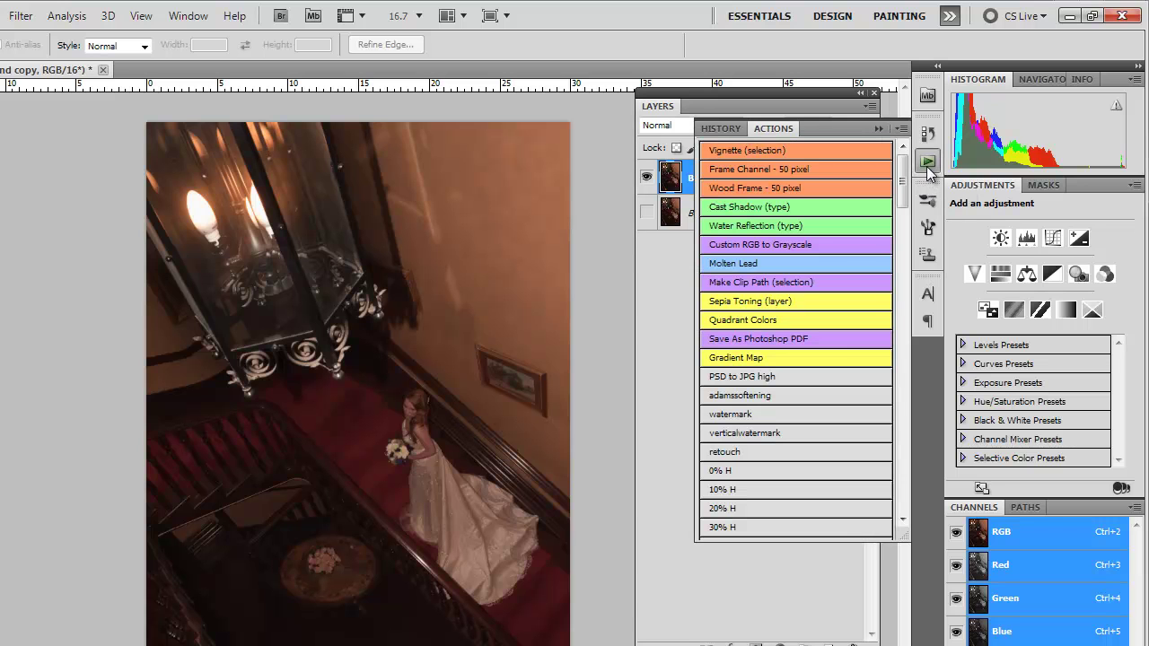
{"action": "left_click", "coordinate": [742, 451]}
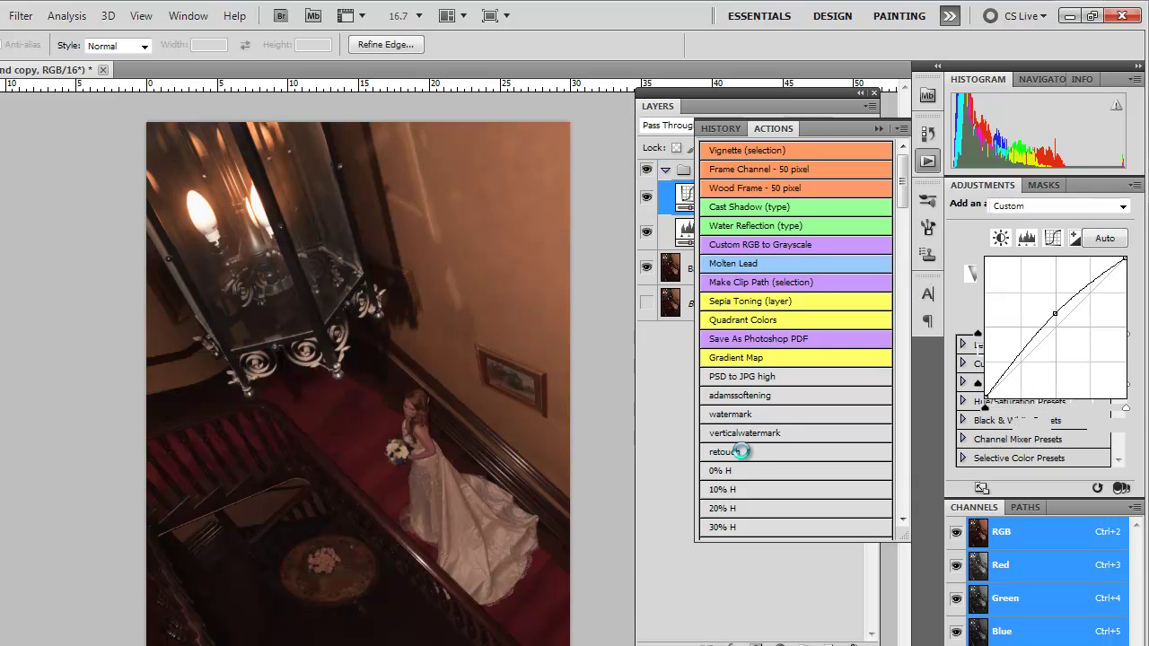
{"action": "scroll", "coordinate": [746, 459], "scroll_direction": "down", "scroll_amount": 3}
{"action": "scroll", "coordinate": [746, 458], "scroll_direction": "down", "scroll_amount": 3}
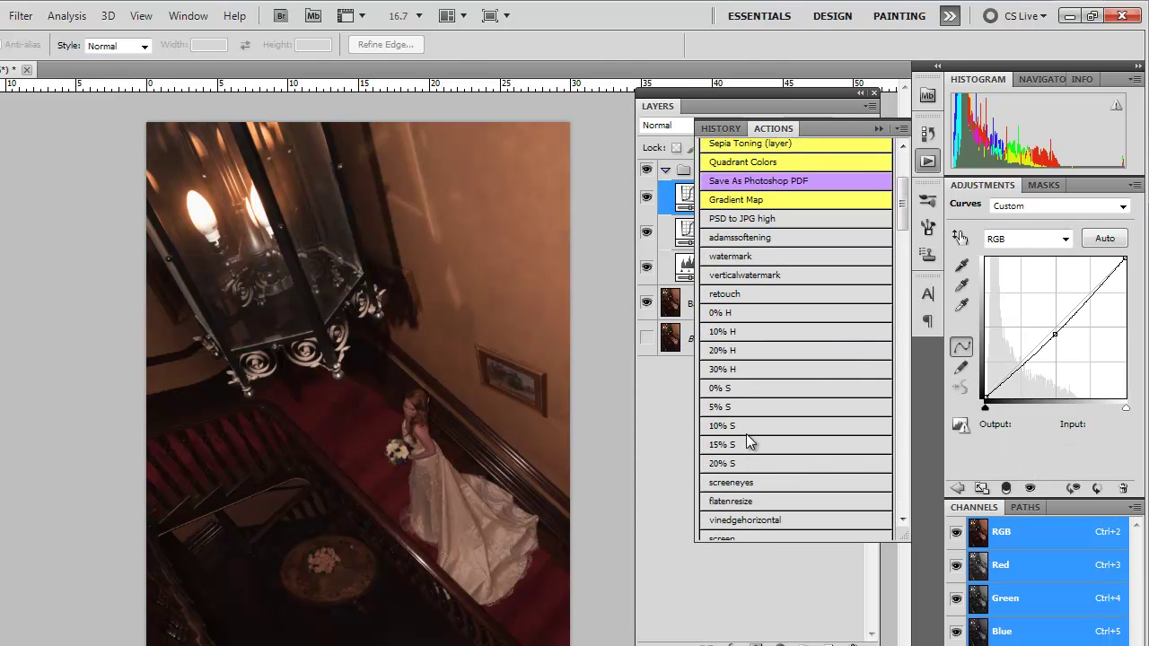
{"action": "left_click", "coordinate": [742, 376]}
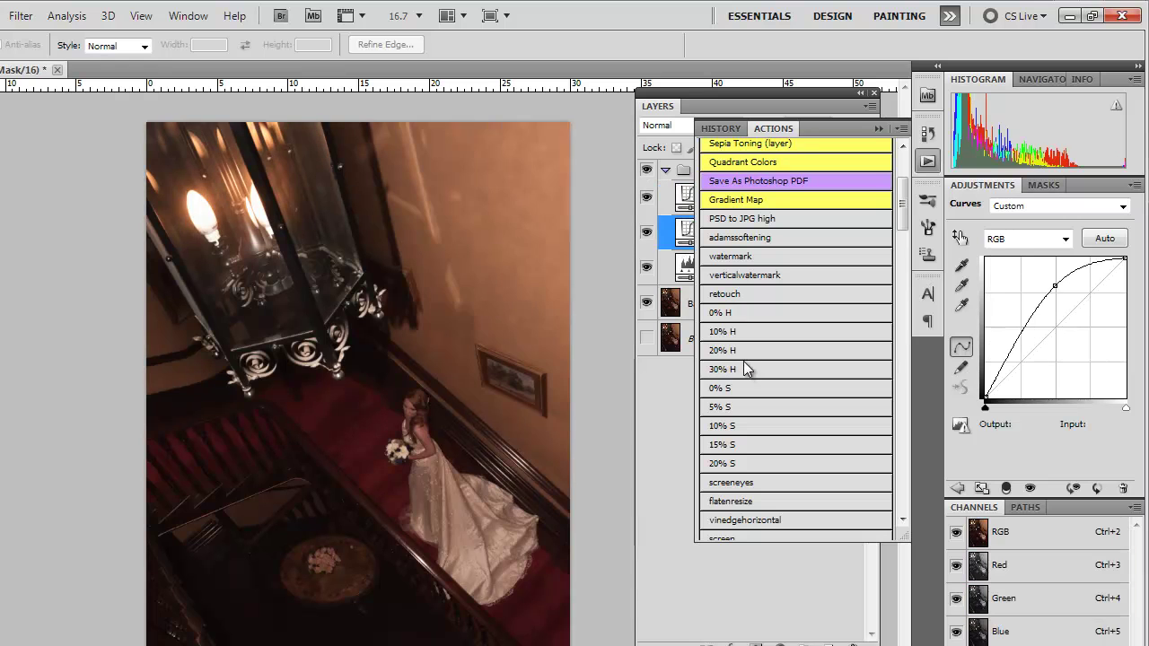
{"action": "left_click", "coordinate": [749, 334]}
{"action": "left_click", "coordinate": [751, 349]}
{"action": "left_click", "coordinate": [752, 368]}
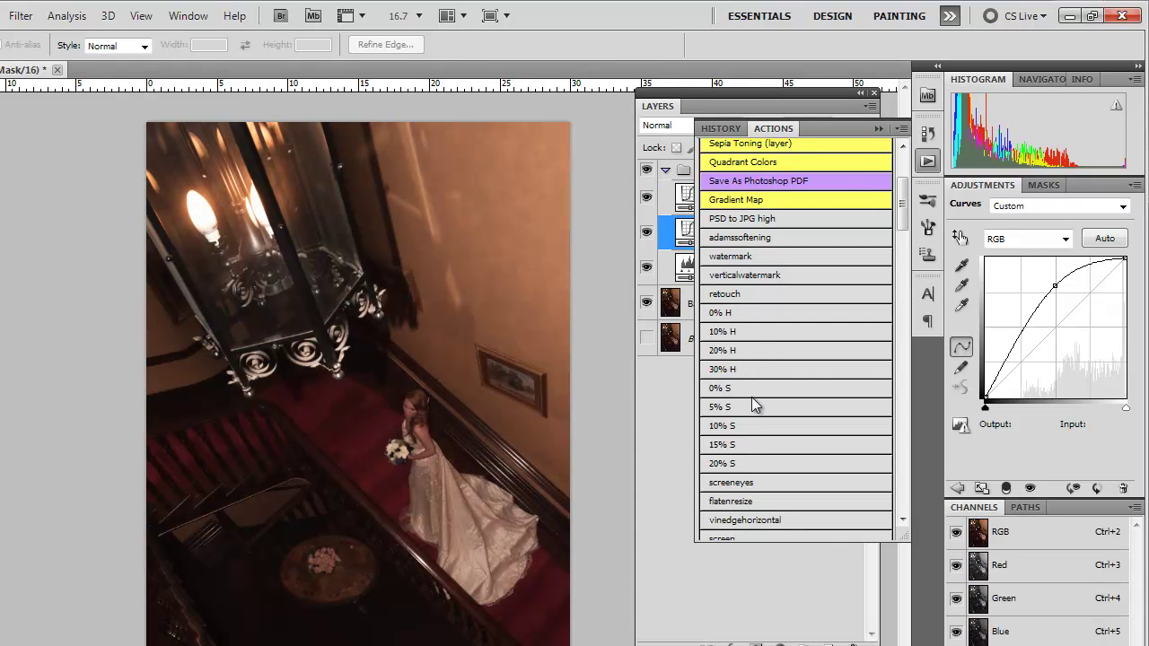
- Try the S actions from 20% down to 5%, keep 5% S, and collapse the Actions panel
{"action": "left_click", "coordinate": [753, 462]}
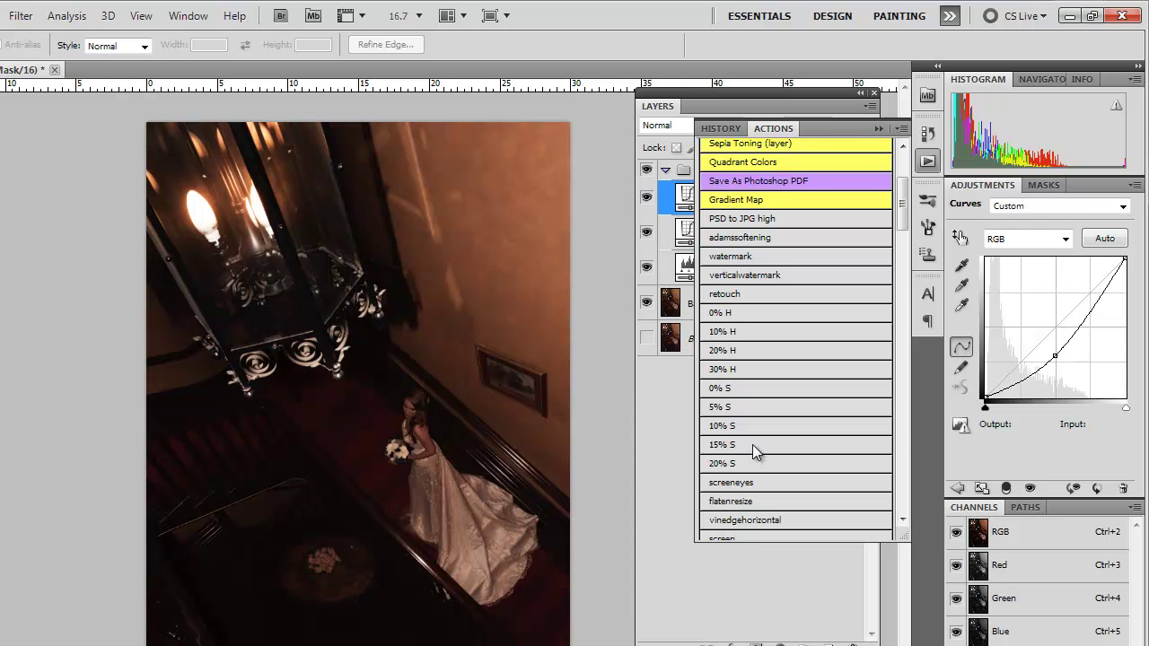
{"action": "left_click", "coordinate": [756, 445]}
{"action": "left_click", "coordinate": [752, 427]}
{"action": "left_click", "coordinate": [752, 410]}
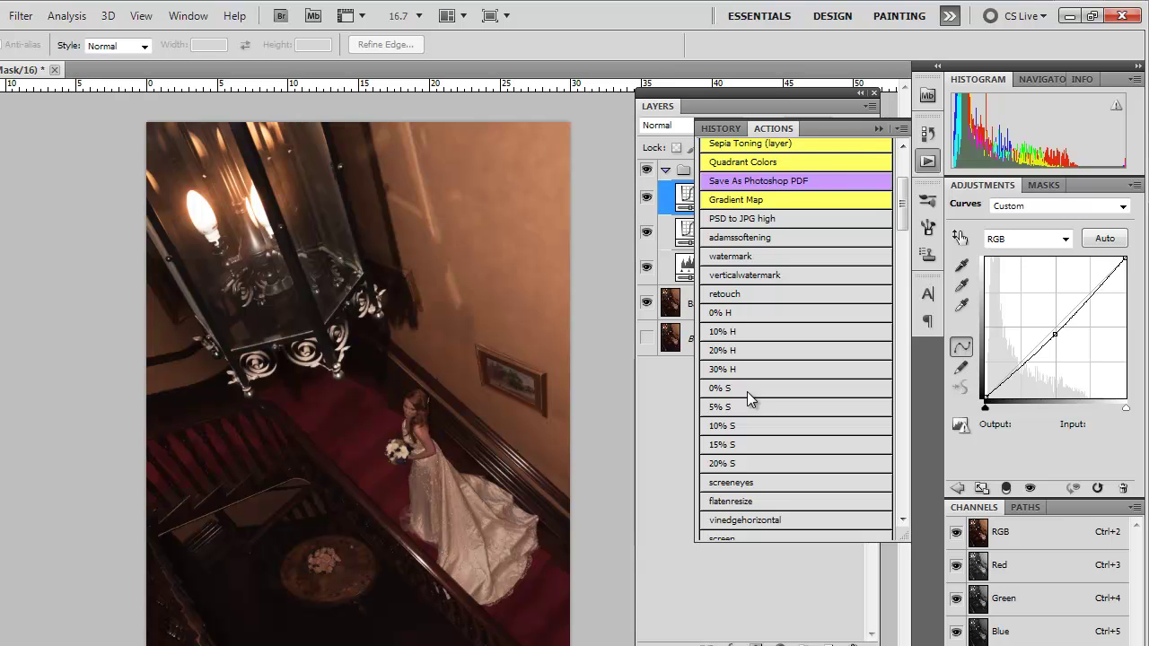
{"action": "left_click", "coordinate": [879, 130]}
- Compare the photo with and without the retouch group, and merge the group into a single layer
{"action": "left_click", "coordinate": [647, 172]}
{"action": "left_click", "coordinate": [647, 172]}
{"action": "left_click", "coordinate": [647, 171]}
{"action": "left_click", "coordinate": [648, 171]}
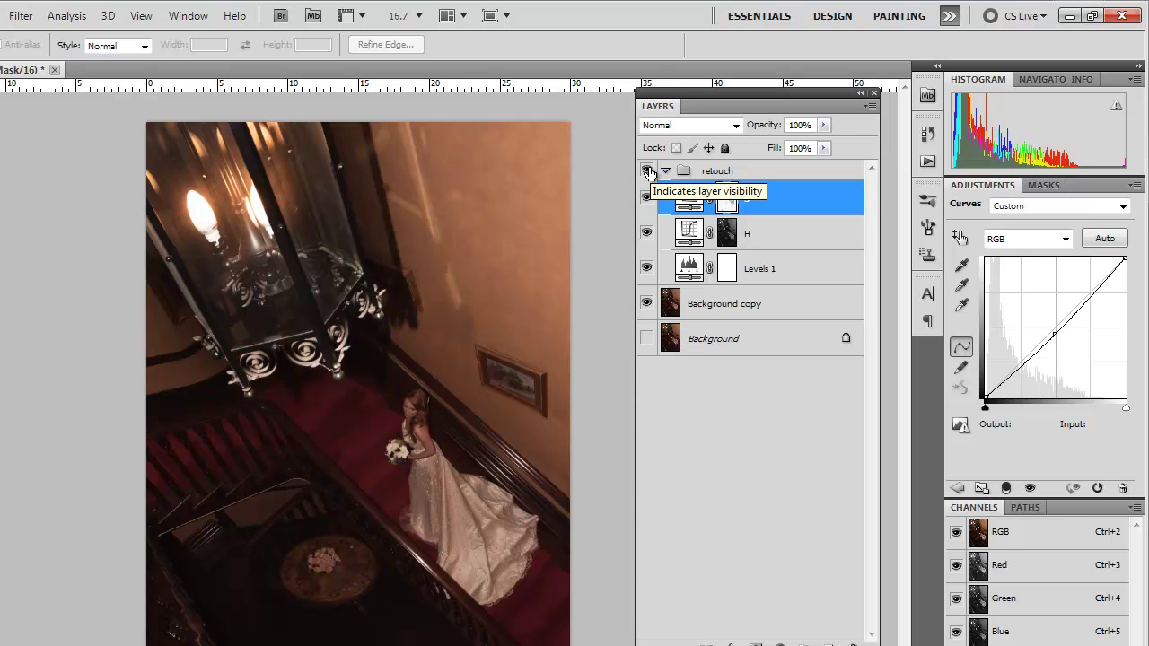
{"action": "left_click", "coordinate": [665, 171]}
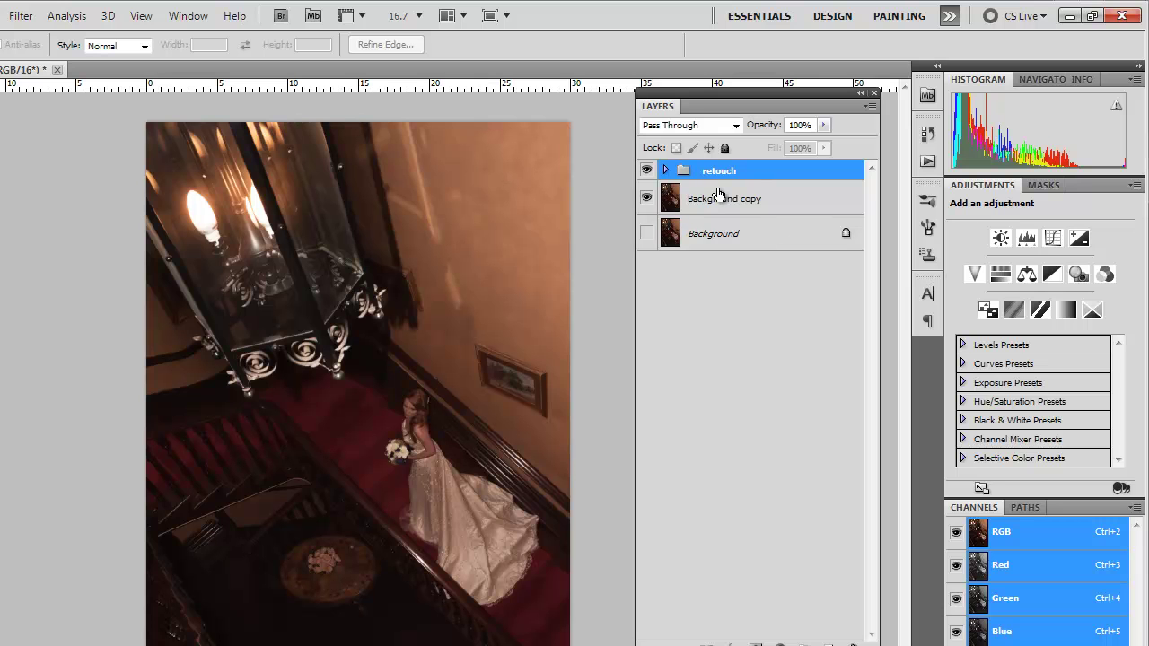
{"action": "left_click", "coordinate": [646, 170]}
{"action": "left_click", "coordinate": [646, 171]}
{"action": "right_click", "coordinate": [752, 173]}
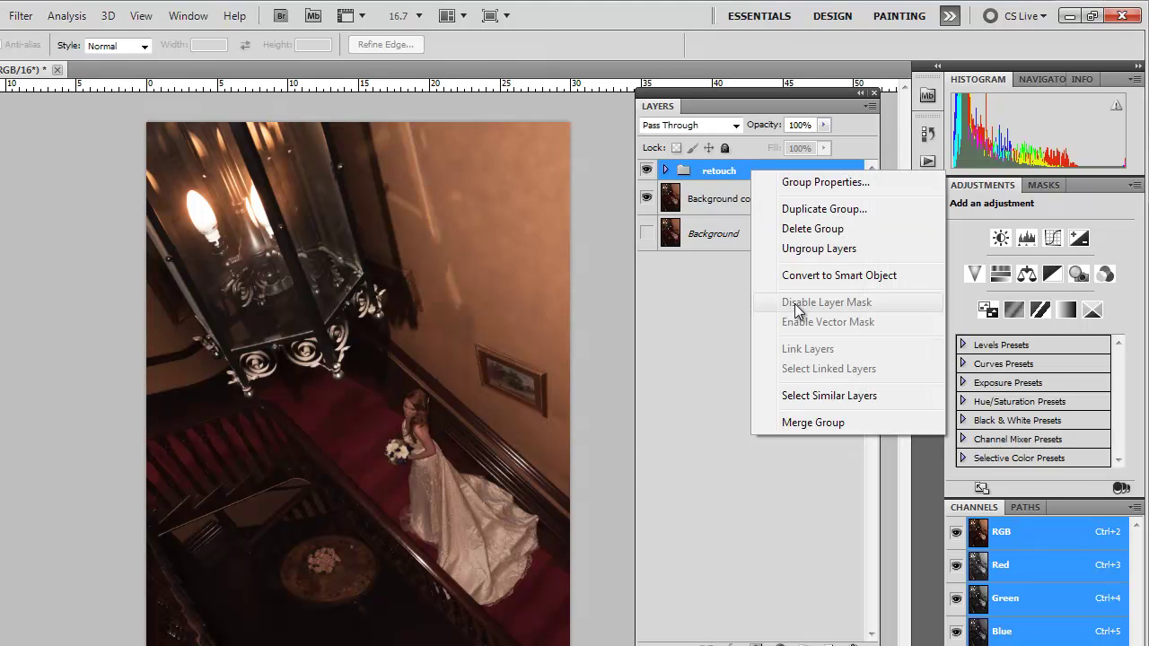
{"action": "left_click", "coordinate": [813, 420]}
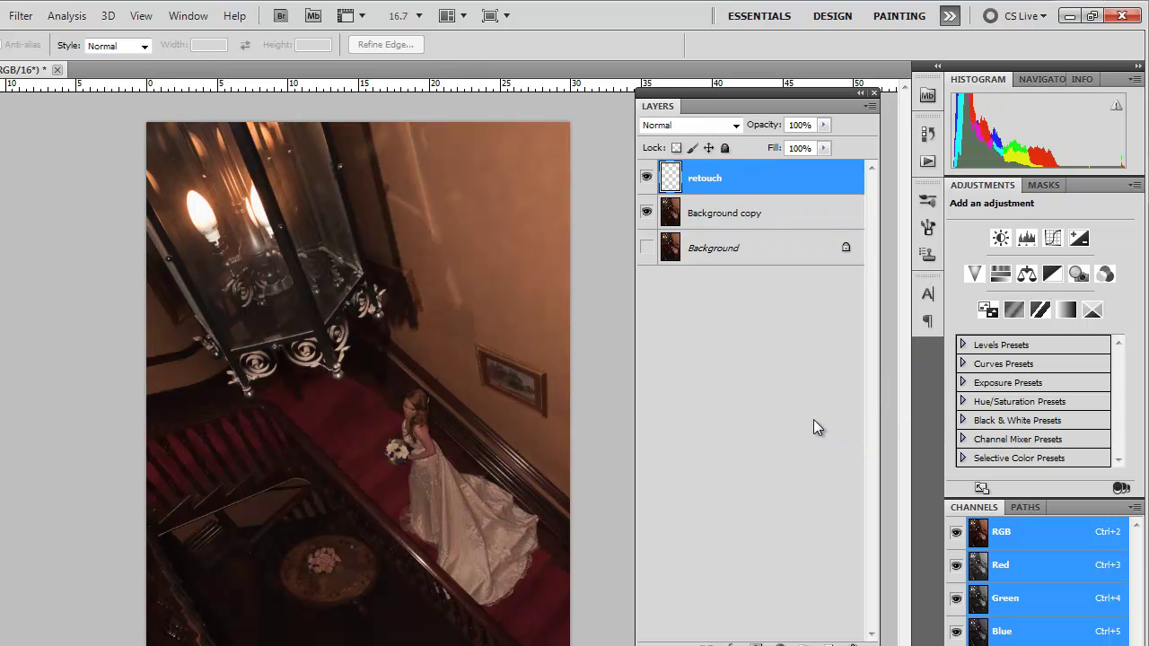
- Undo the group merge, flatten the image with hidden layers discarded, and duplicate the flattened Background layer
{"action": "key", "text": "ctrl+z"}
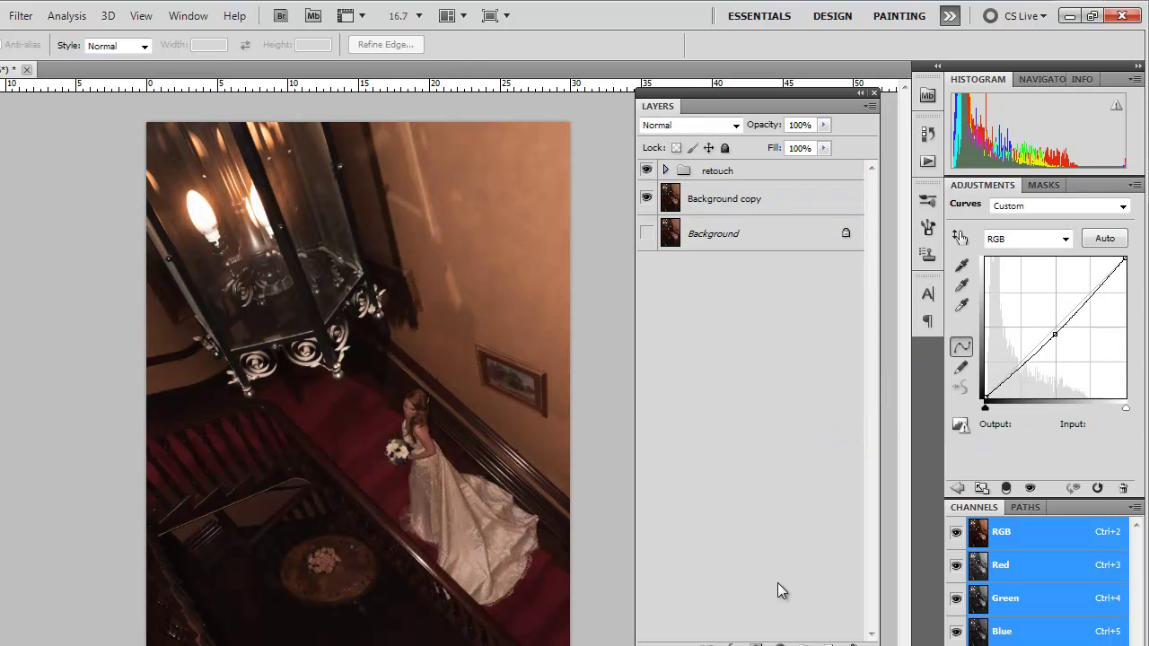
{"action": "right_click", "coordinate": [726, 199]}
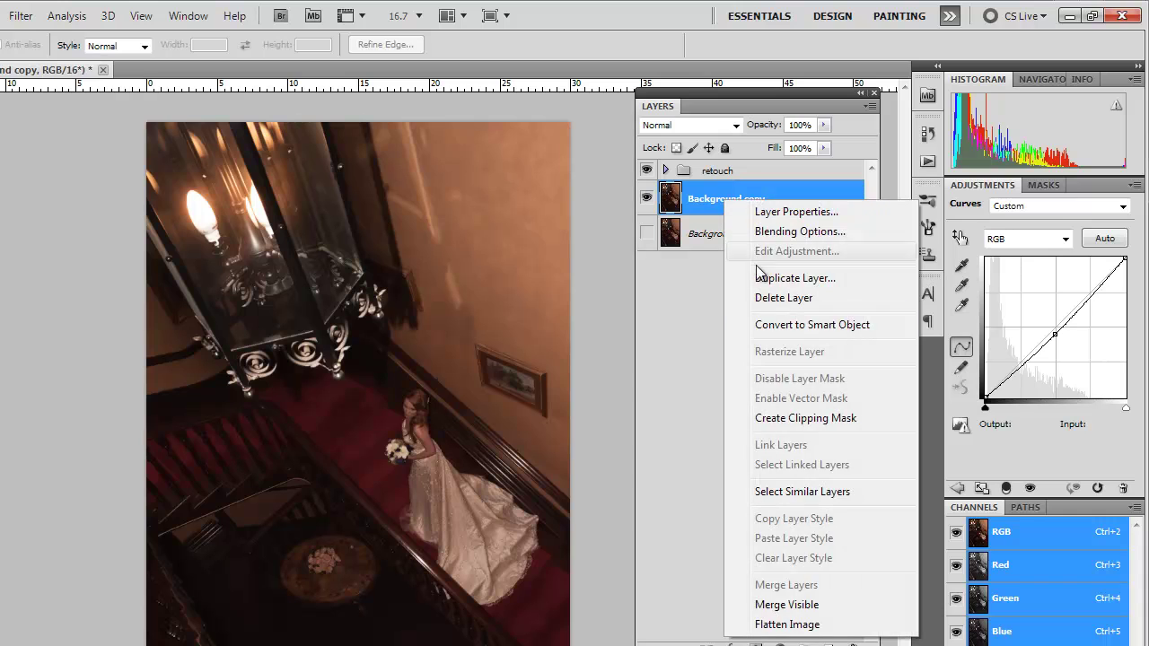
{"action": "left_click", "coordinate": [787, 623]}
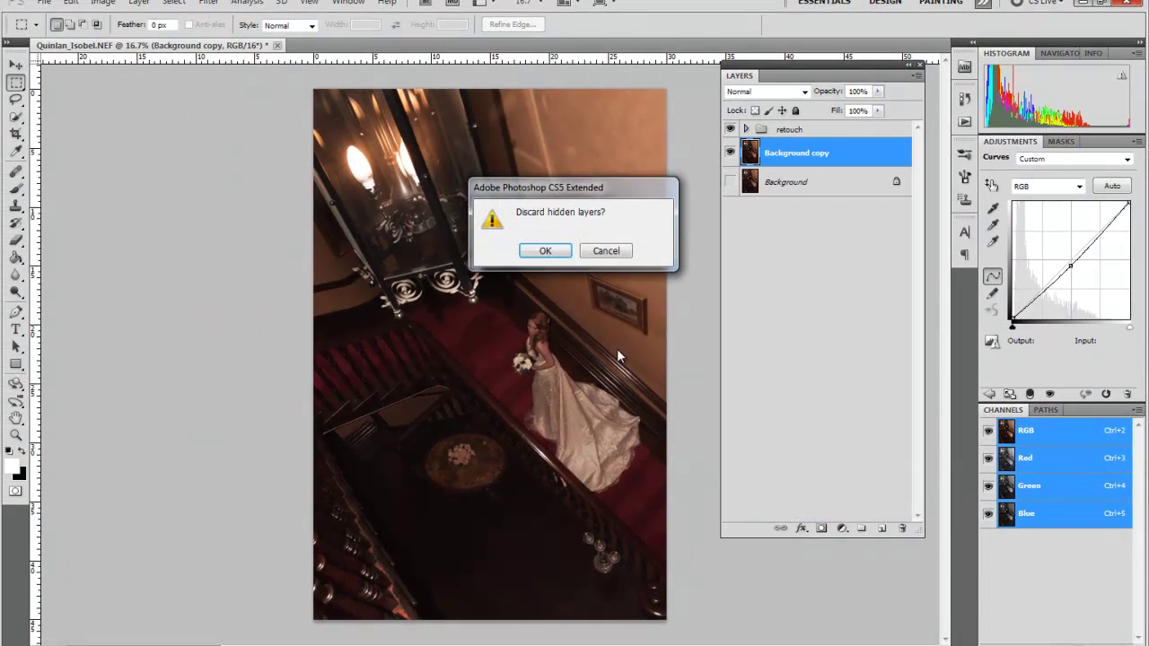
{"action": "left_click", "coordinate": [556, 255]}
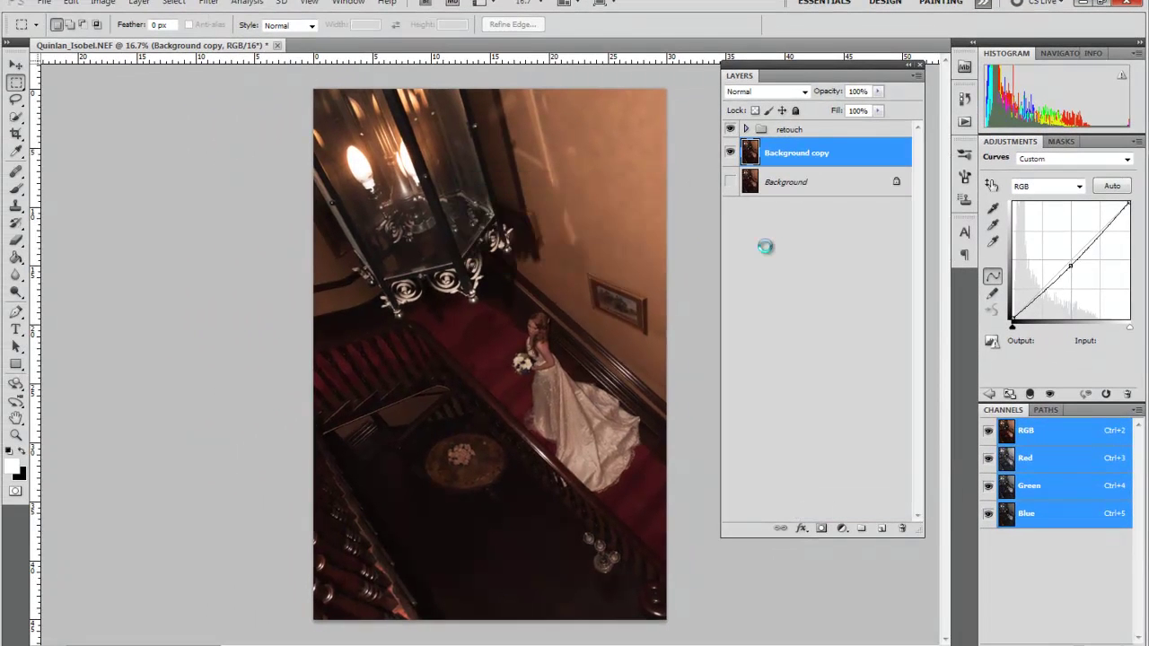
{"action": "left_click_drag", "start_coordinate": [786, 149], "coordinate": [881, 529]}
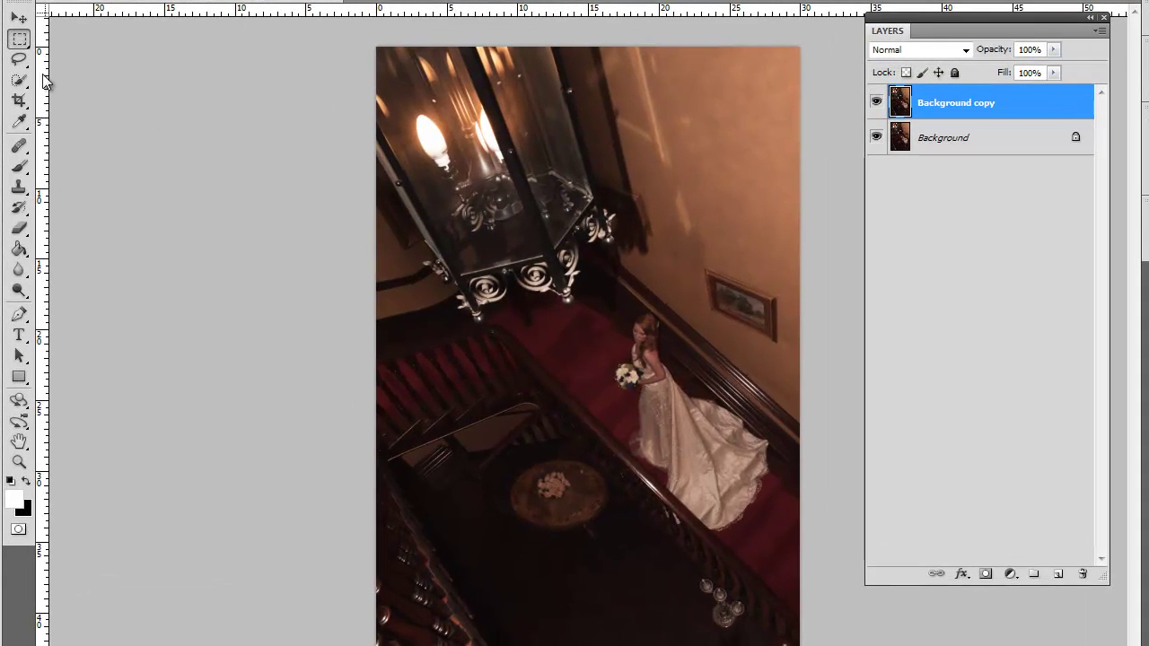
- Lasso the area around the bride with a 250 px feather and brighten it with a Curves adjustment, input 126 to output 148
{"action": "left_click", "coordinate": [19, 59]}
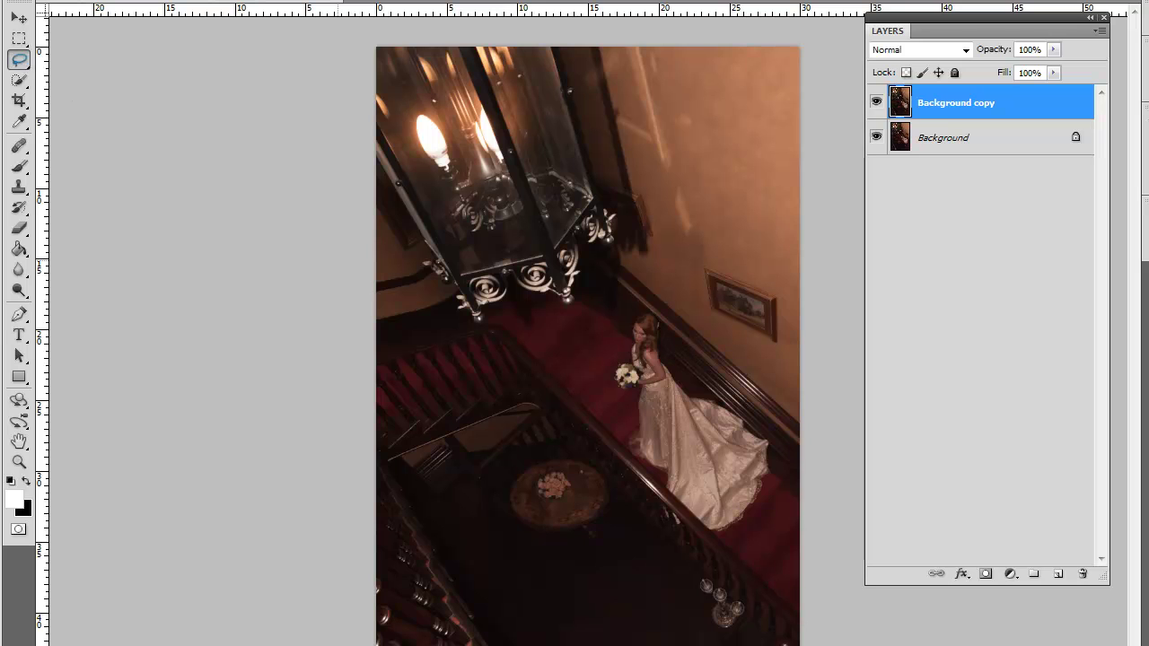
{"action": "mouse_move", "coordinate": [519, 522]}
{"action": "left_mouse_down"}
{"action": "mouse_move", "coordinate": [618, 556]}
{"action": "mouse_move", "coordinate": [732, 481]}
{"action": "mouse_move", "coordinate": [674, 305]}
{"action": "mouse_move", "coordinate": [603, 232]}
{"action": "mouse_move", "coordinate": [521, 270]}
{"action": "mouse_move", "coordinate": [499, 466]}
{"action": "mouse_move", "coordinate": [622, 518]}
{"action": "left_mouse_up"}
{"action": "left_click_drag", "start_coordinate": [647, 392], "coordinate": [500, 518]}
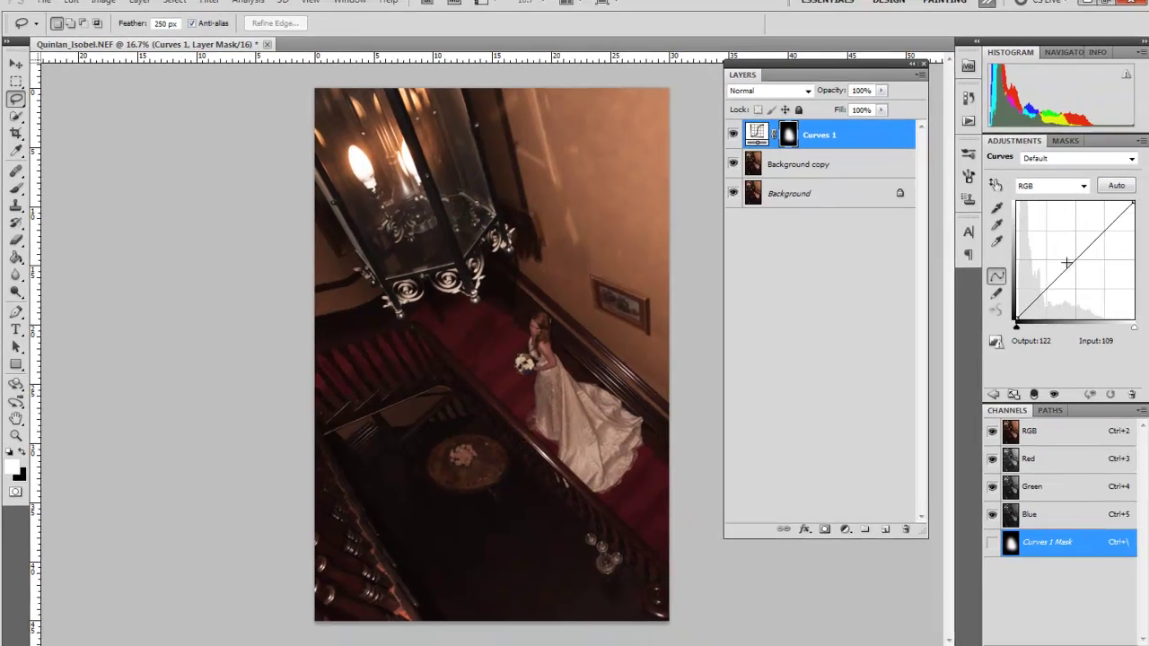
{"action": "left_click_drag", "start_coordinate": [1070, 261], "coordinate": [1070, 251]}
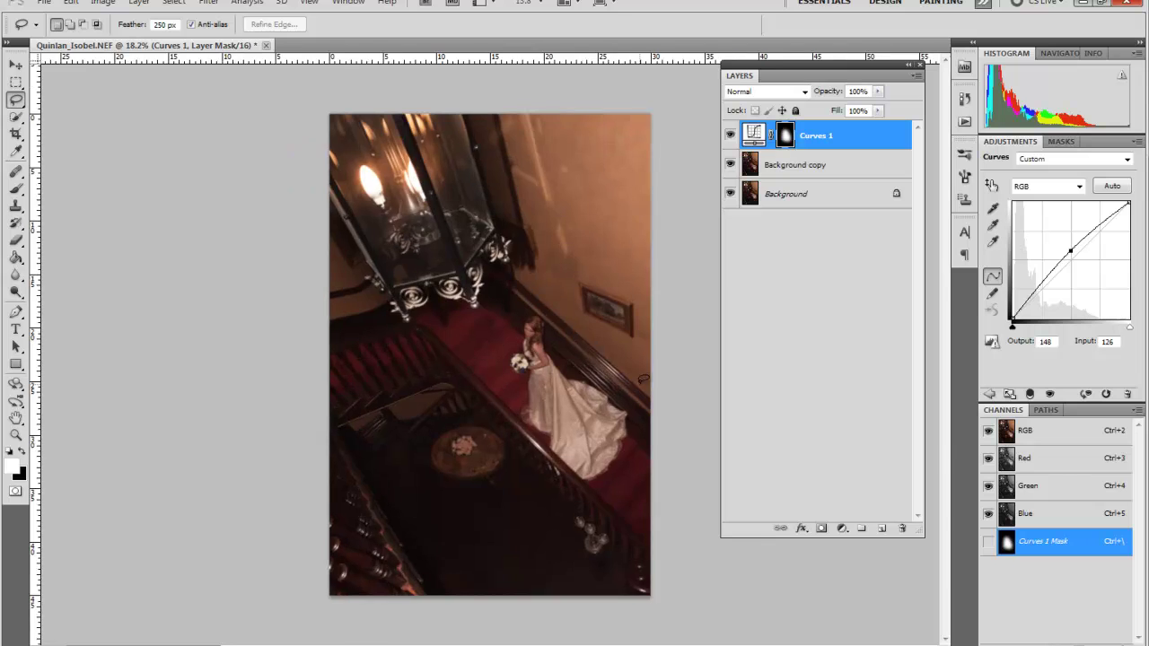
- Paint white with a 1200 px brush on the Curves 1 mask around the bride, raising the brush flow from low to 100%
{"action": "scroll", "coordinate": [643, 379], "scroll_direction": "up", "scroll_amount": 3}
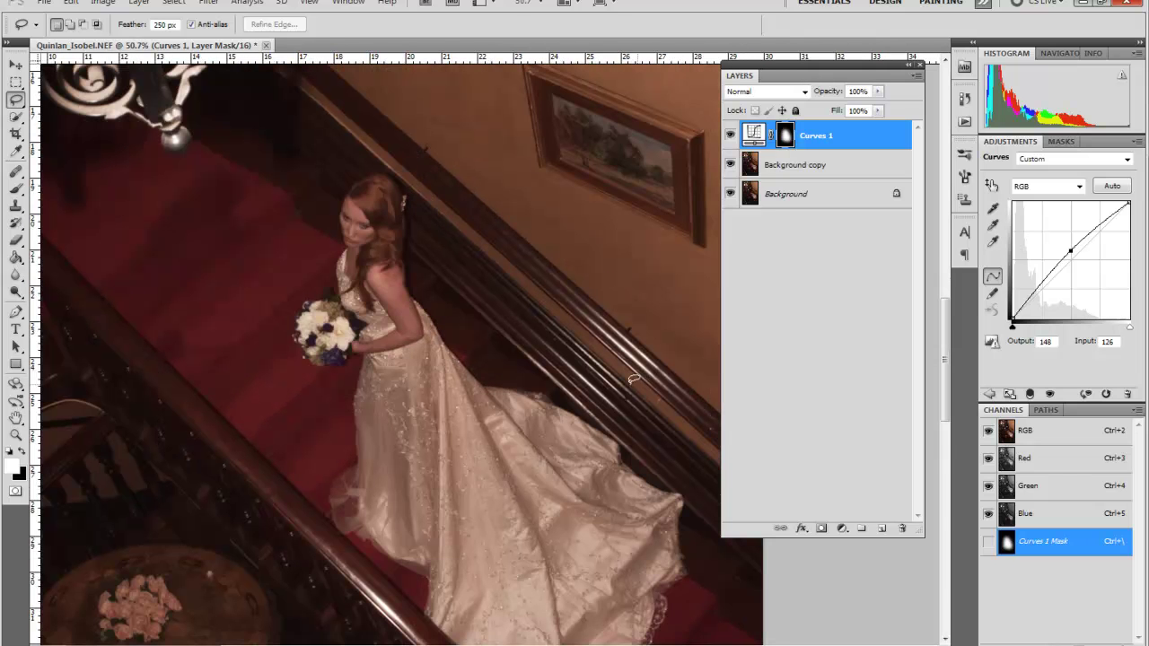
{"action": "left_click_drag", "start_coordinate": [536, 382], "coordinate": [646, 334]}
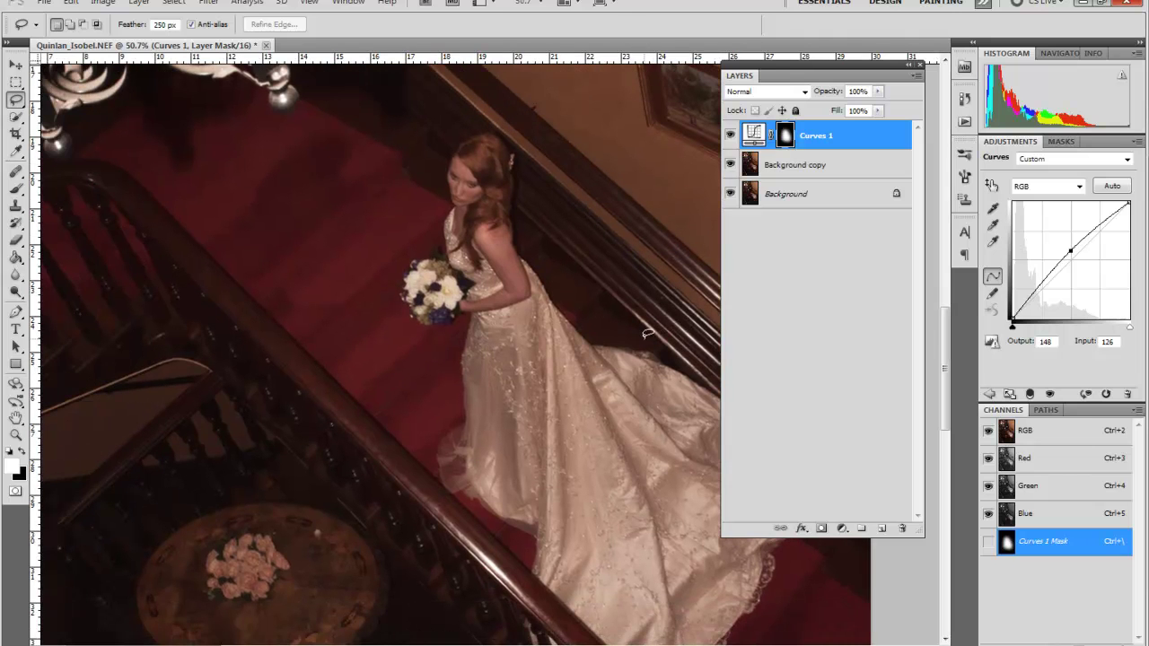
{"action": "scroll", "coordinate": [646, 334], "scroll_direction": "down", "scroll_amount": 2}
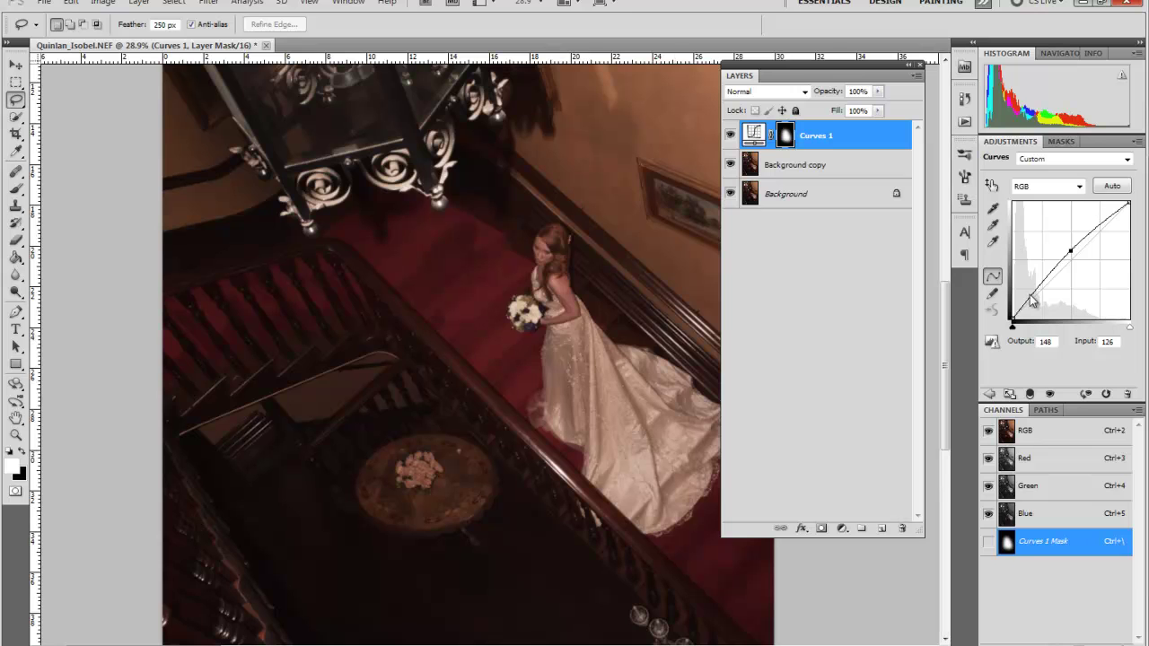
{"action": "left_click_drag", "start_coordinate": [583, 346], "coordinate": [492, 387]}
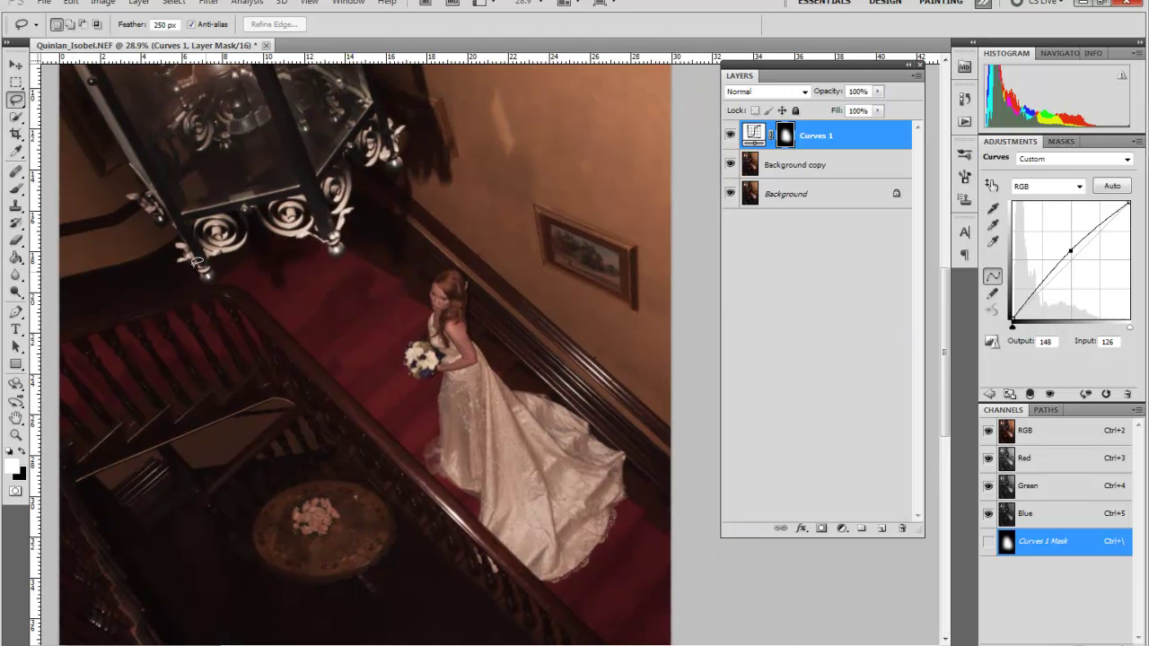
{"action": "left_click", "coordinate": [16, 189]}
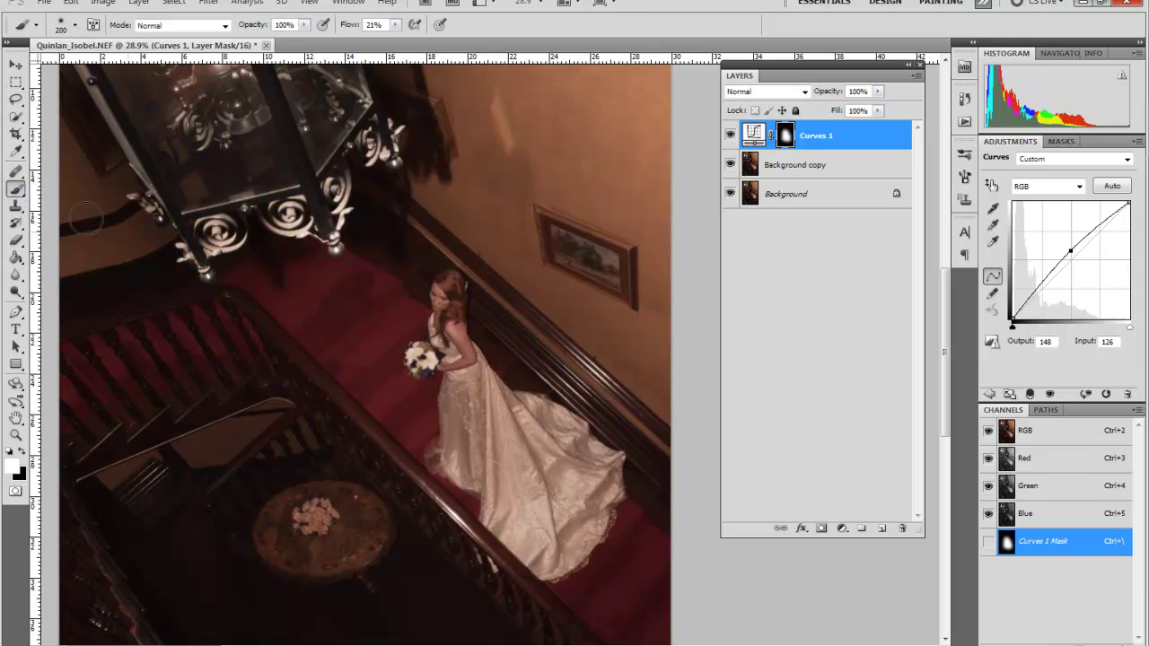
{"action": "key", "text": "bracketright"}
{"action": "key", "text": "bracketright"}
{"action": "key", "text": "bracketright"}
{"action": "key", "text": "bracketright"}
{"action": "key", "text": "bracketright"}
{"action": "key", "text": "bracketright"}
{"action": "key", "text": "bracketright"}
{"action": "key", "text": "bracketright"}
{"action": "key", "text": "bracketright"}
{"action": "key", "text": "bracketright"}
{"action": "key", "text": "bracketright"}
{"action": "key", "text": "bracketright"}
{"action": "key", "text": "bracketright"}
{"action": "key", "text": "bracketright"}
{"action": "key", "text": "bracketright"}
{"action": "key", "text": "bracketright"}
{"action": "key", "text": "bracketright"}
{"action": "key", "text": "bracketright"}
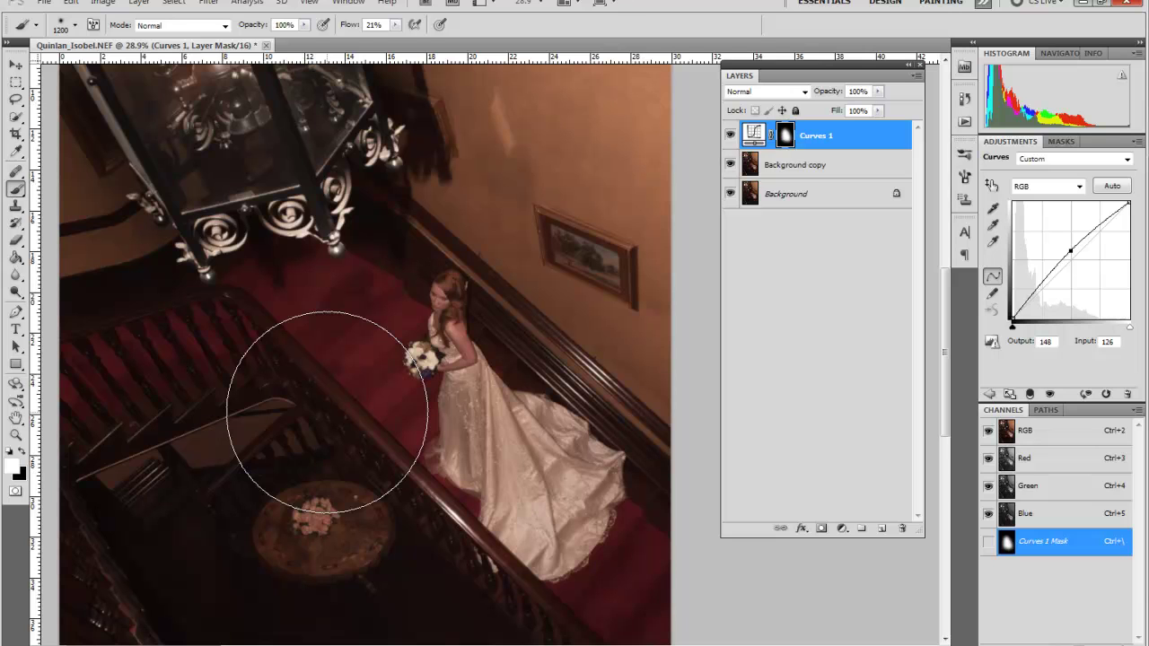
{"action": "left_click_drag", "start_coordinate": [350, 27], "coordinate": [406, 26]}
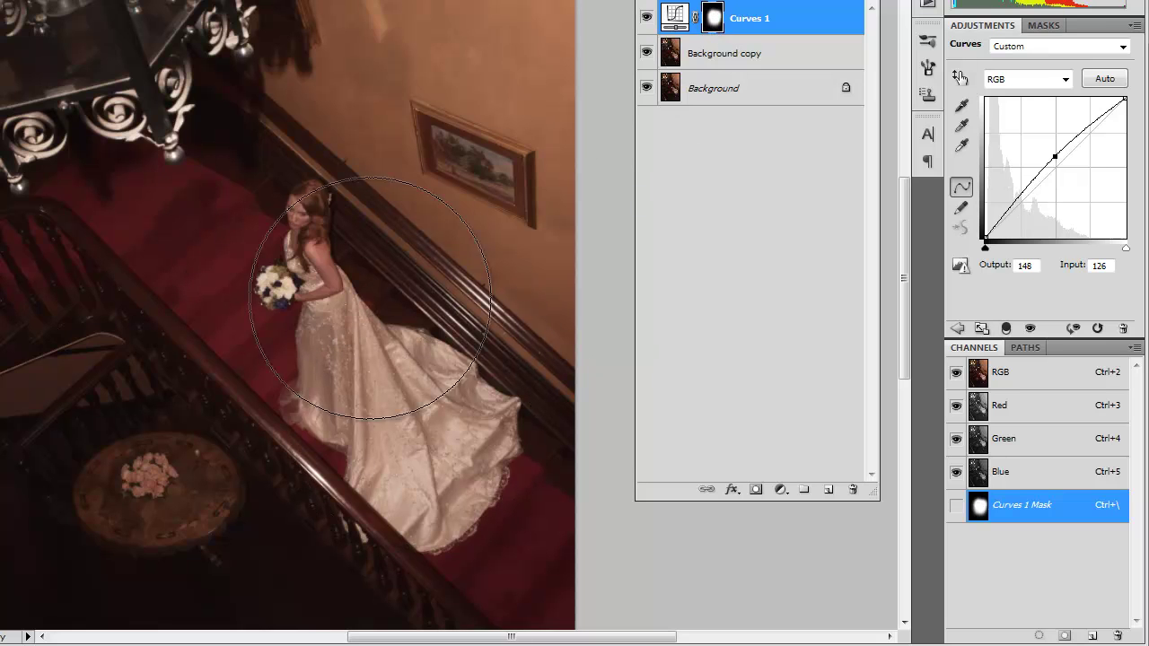
{"action": "left_click", "coordinate": [230, 217]}
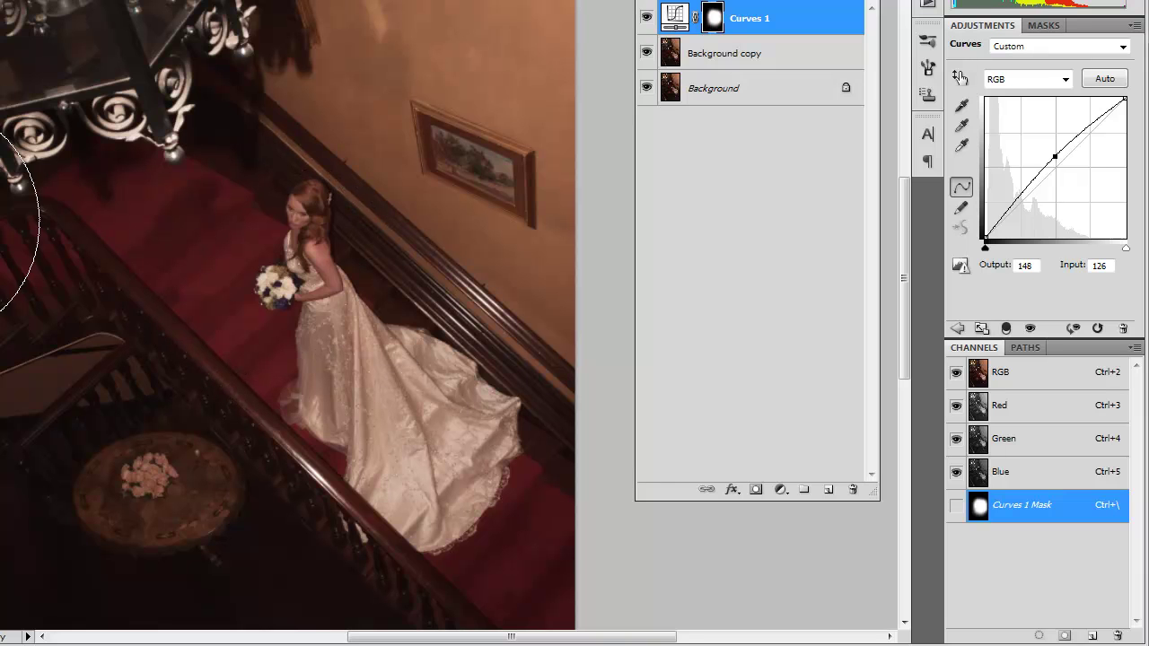
- Reduce the brush to 400 px and paint black on the Curves 1 mask over the handrail and wall beside the bride
{"action": "key", "text": "bracketleft"}
{"action": "key", "text": "bracketleft"}
{"action": "key", "text": "bracketleft"}
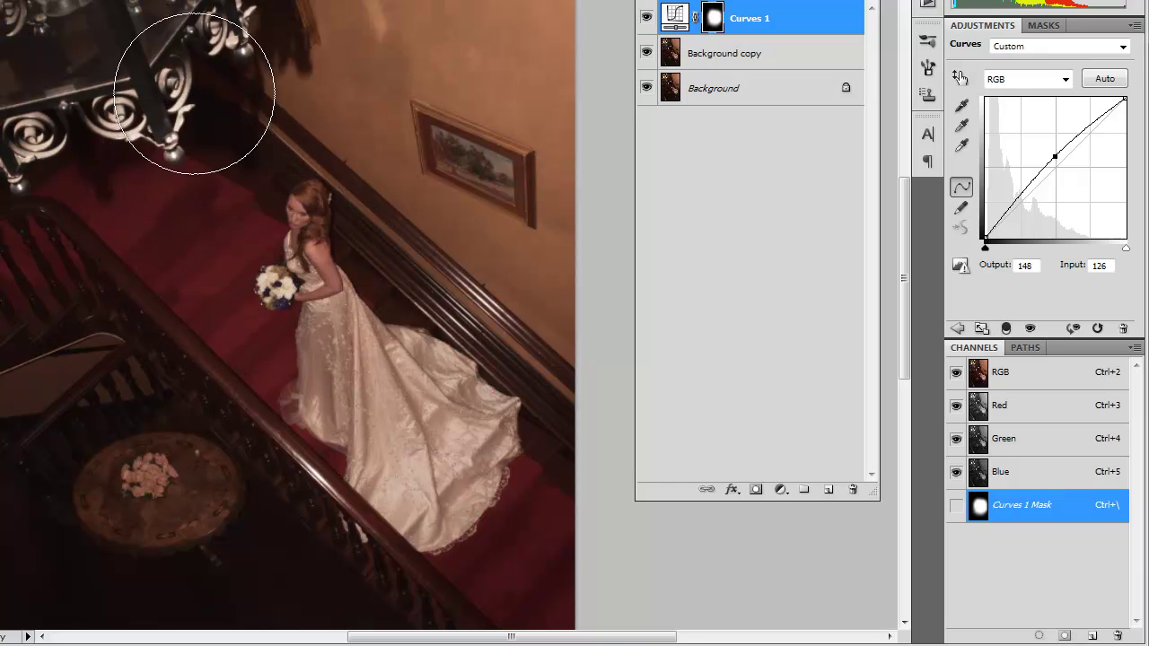
{"action": "key", "text": "bracketleft"}
{"action": "key", "text": "bracketleft"}
{"action": "key", "text": "bracketleft"}
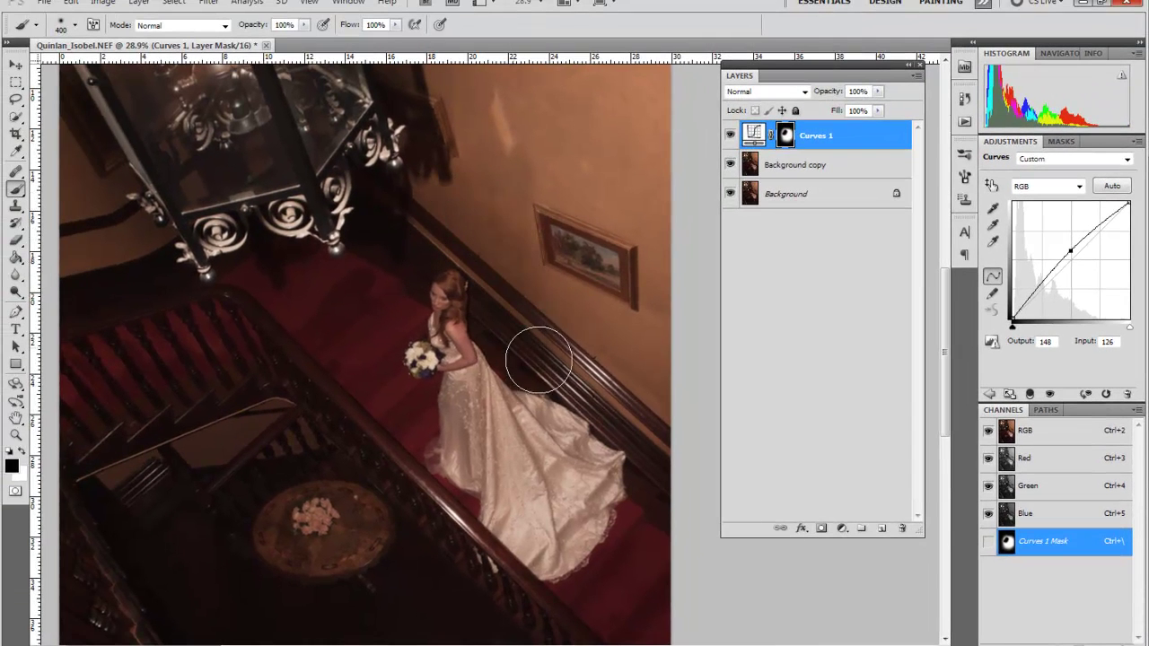
{"action": "mouse_move", "coordinate": [538, 359]}
{"action": "left_mouse_down"}
{"action": "mouse_move", "coordinate": [628, 366]}
{"action": "mouse_move", "coordinate": [503, 211]}
{"action": "mouse_move", "coordinate": [671, 313]}
{"action": "mouse_move", "coordinate": [507, 120]}
{"action": "mouse_move", "coordinate": [646, 157]}
{"action": "mouse_move", "coordinate": [495, 164]}
{"action": "left_mouse_up"}
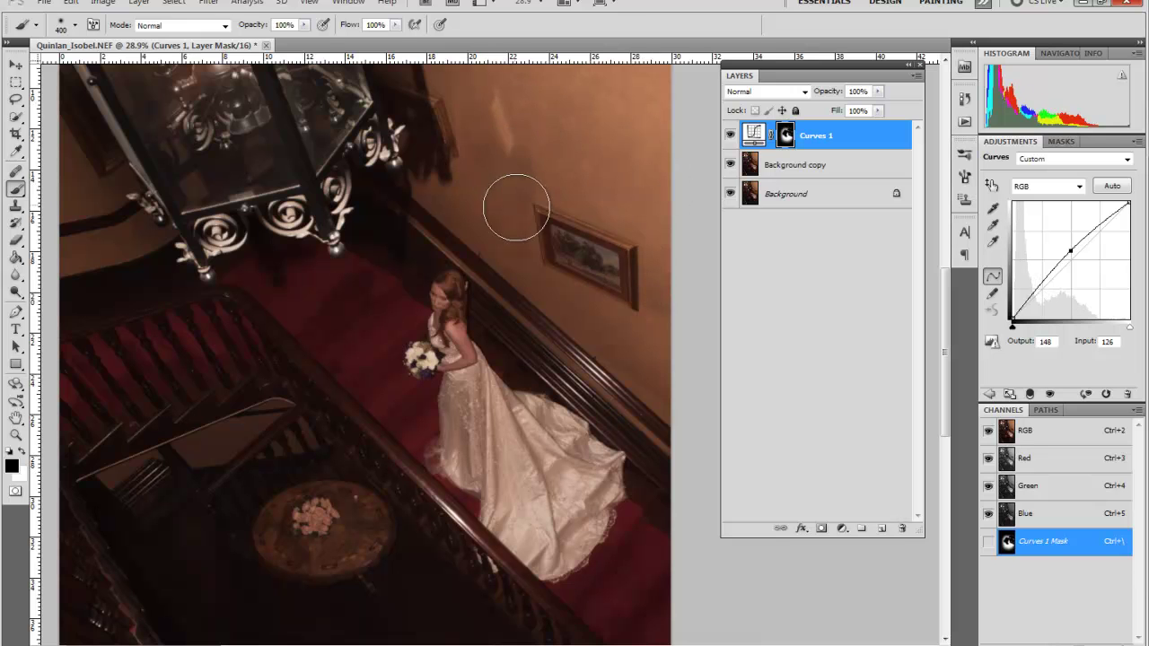
- Paint black on the Curves 1 mask over the dark floor, banister and lantern to keep the brightening off them
{"action": "scroll", "coordinate": [513, 198], "scroll_direction": "down", "scroll_amount": 4}
{"action": "scroll", "coordinate": [513, 198], "scroll_direction": "right", "scroll_amount": 3}
{"action": "scroll", "coordinate": [517, 264], "scroll_direction": "up", "scroll_amount": 2}
{"action": "scroll", "coordinate": [517, 263], "scroll_direction": "left", "scroll_amount": 1}
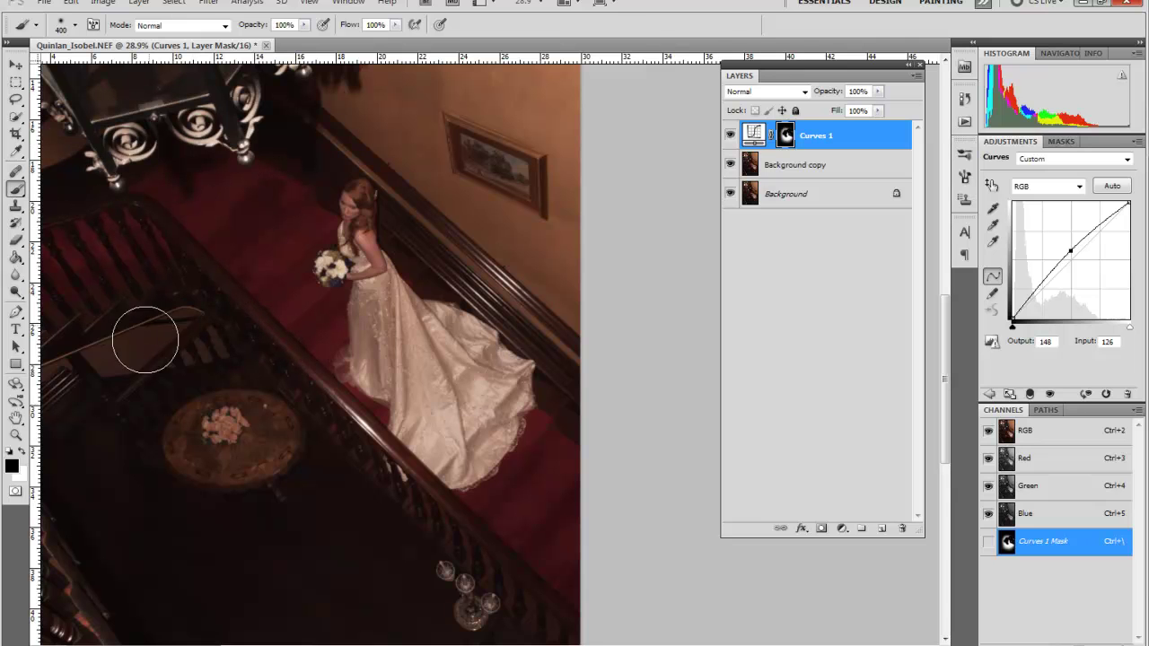
{"action": "left_click_drag", "start_coordinate": [255, 523], "coordinate": [261, 573]}
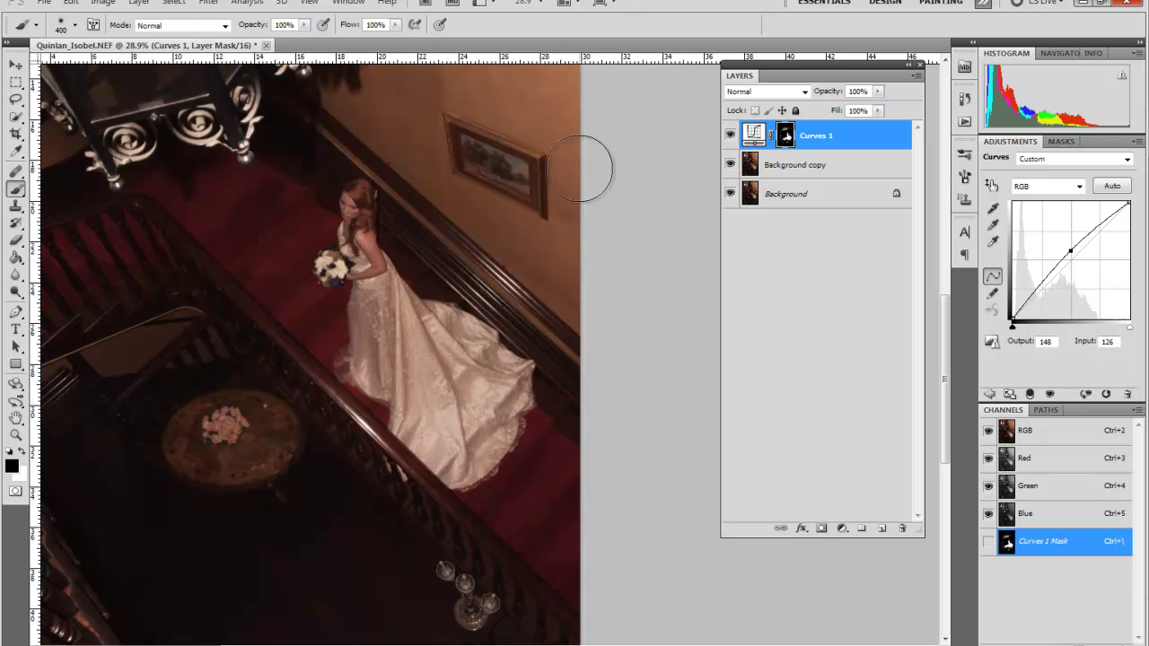
{"action": "left_click_drag", "start_coordinate": [274, 213], "coordinate": [427, 303]}
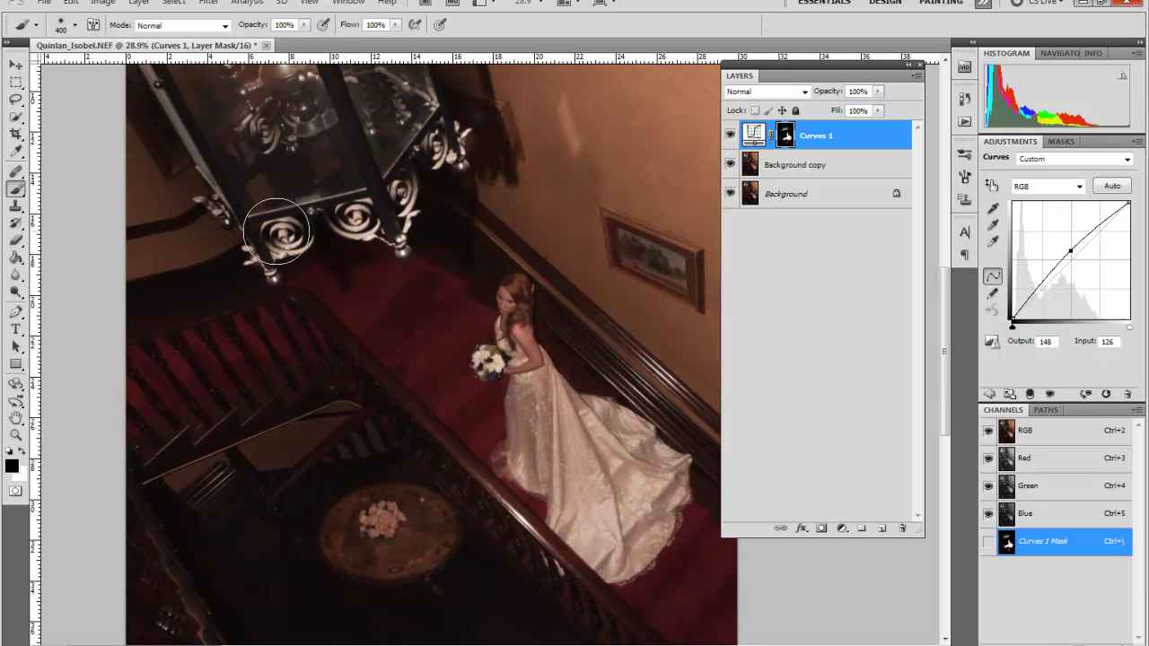
{"action": "mouse_move", "coordinate": [268, 101]}
{"action": "left_mouse_down"}
{"action": "mouse_move", "coordinate": [332, 91]}
{"action": "mouse_move", "coordinate": [309, 112]}
{"action": "mouse_move", "coordinate": [322, 168]}
{"action": "left_mouse_up"}
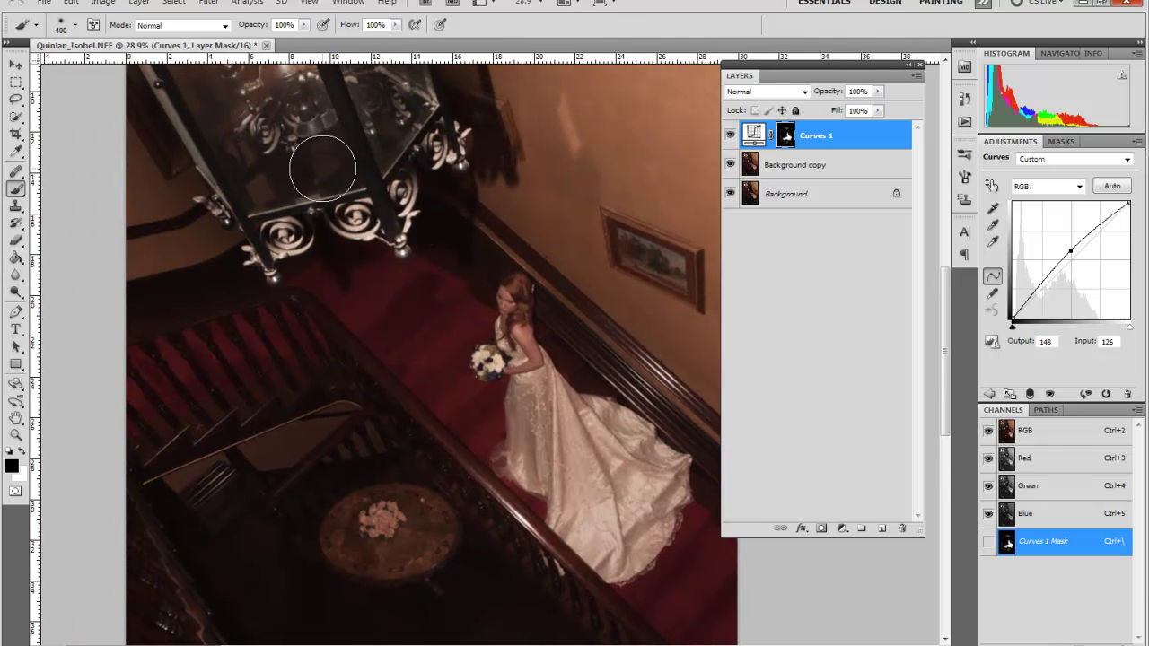
{"action": "scroll", "coordinate": [322, 168], "scroll_direction": "down", "scroll_amount": 4}
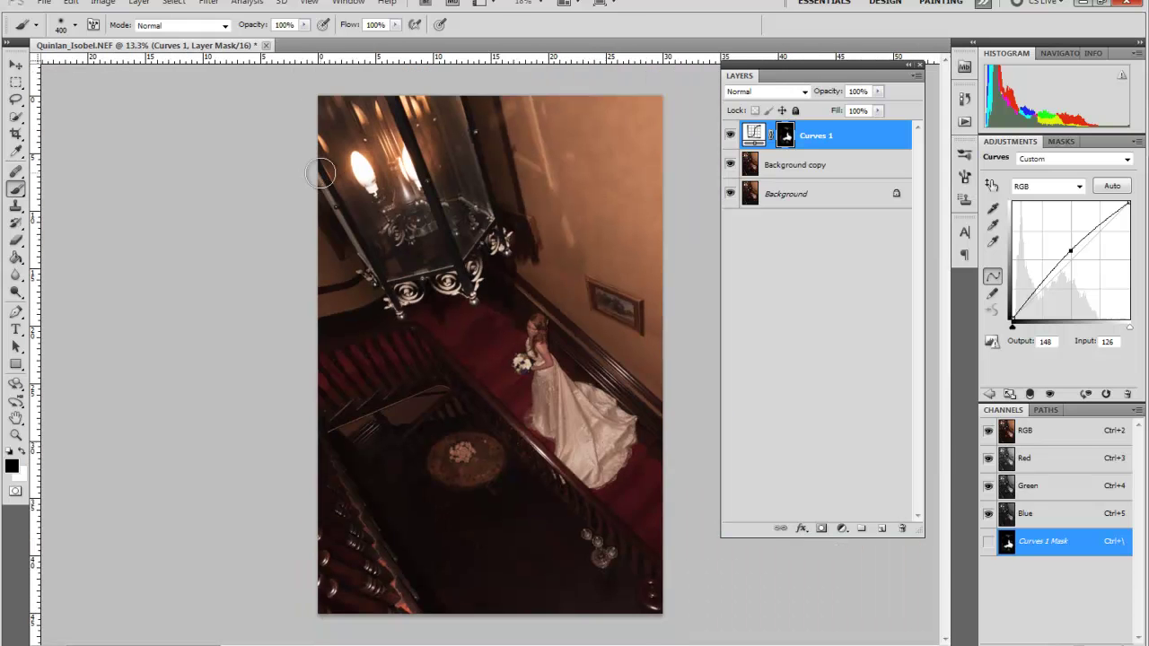
- Enlarge the brush to 1700 px and mask the brightening out of the wider surroundings of the bride in black
{"action": "key", "text": "bracketright"}
{"action": "key", "text": "bracketright"}
{"action": "key", "text": "bracketright"}
{"action": "key", "text": "bracketright"}
{"action": "key", "text": "bracketright"}
{"action": "key", "text": "bracketright"}
{"action": "key", "text": "bracketright"}
{"action": "key", "text": "bracketright"}
{"action": "key", "text": "bracketright"}
{"action": "key", "text": "bracketright"}
{"action": "key", "text": "bracketright"}
{"action": "key", "text": "bracketright"}
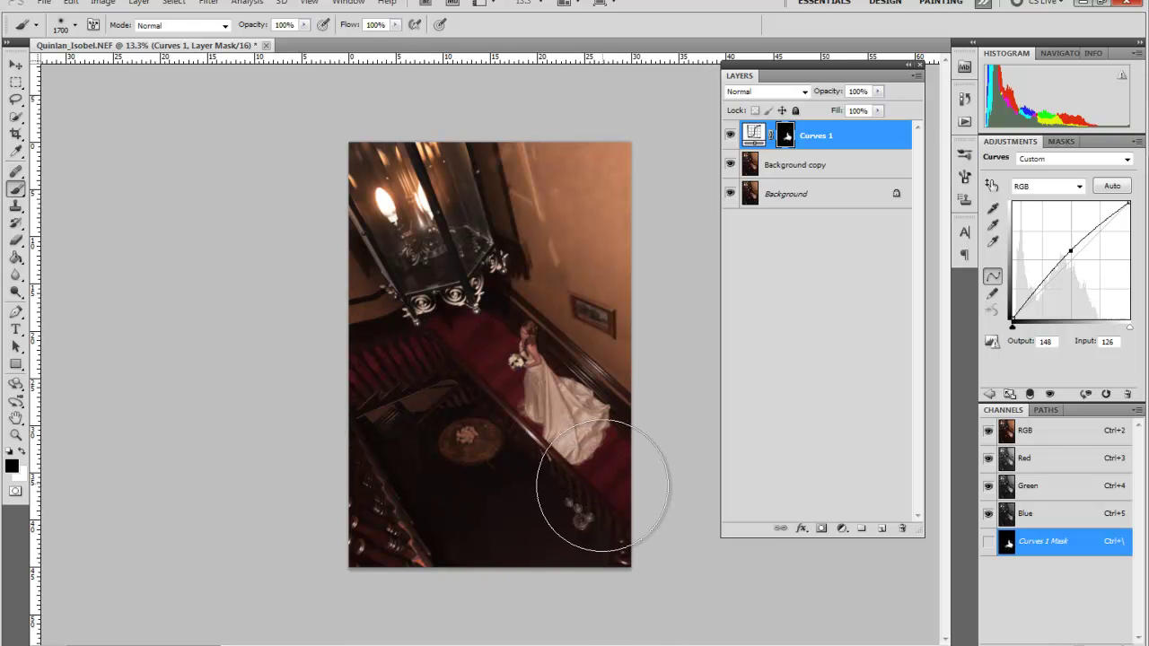
{"action": "scroll", "coordinate": [595, 480], "scroll_direction": "up", "scroll_amount": 2}
{"action": "scroll", "coordinate": [597, 439], "scroll_direction": "up", "scroll_amount": 1}
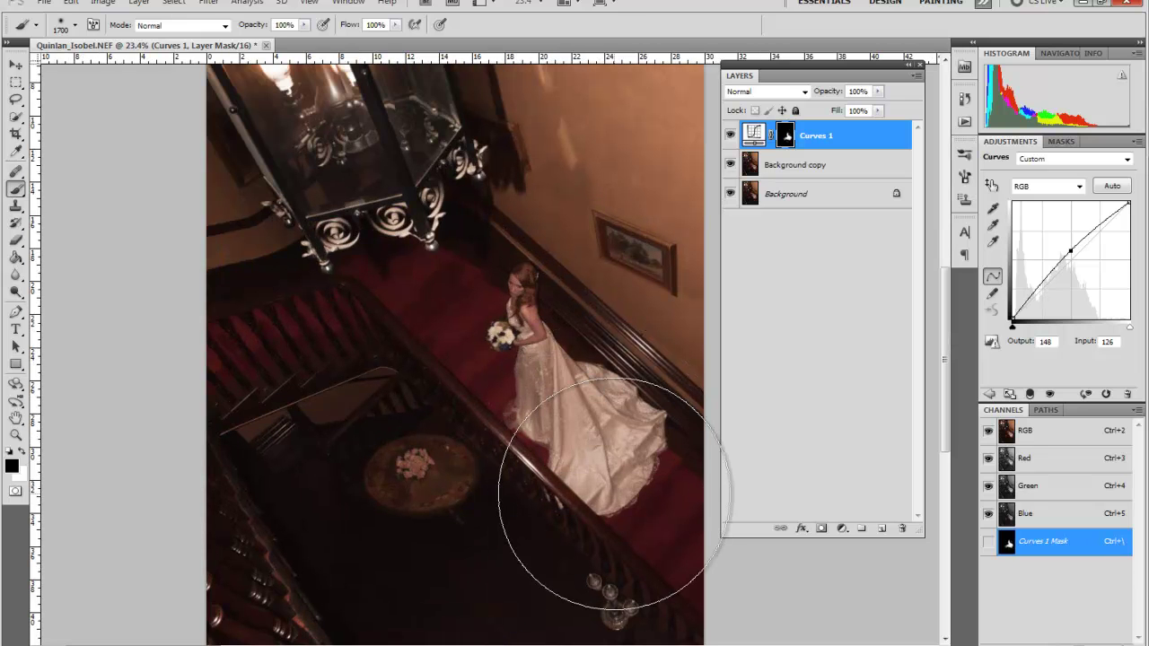
- Shrink the brush below 800 px and paint black on the Curves 1 mask over the banister and edges of the dress
{"action": "key", "text": "bracketleft"}
{"action": "key", "text": "bracketleft"}
{"action": "key", "text": "bracketleft"}
{"action": "key", "text": "bracketleft"}
{"action": "key", "text": "bracketleft"}
{"action": "key", "text": "bracketleft"}
{"action": "key", "text": "bracketleft"}
{"action": "key", "text": "bracketleft"}
{"action": "key", "text": "bracketleft"}
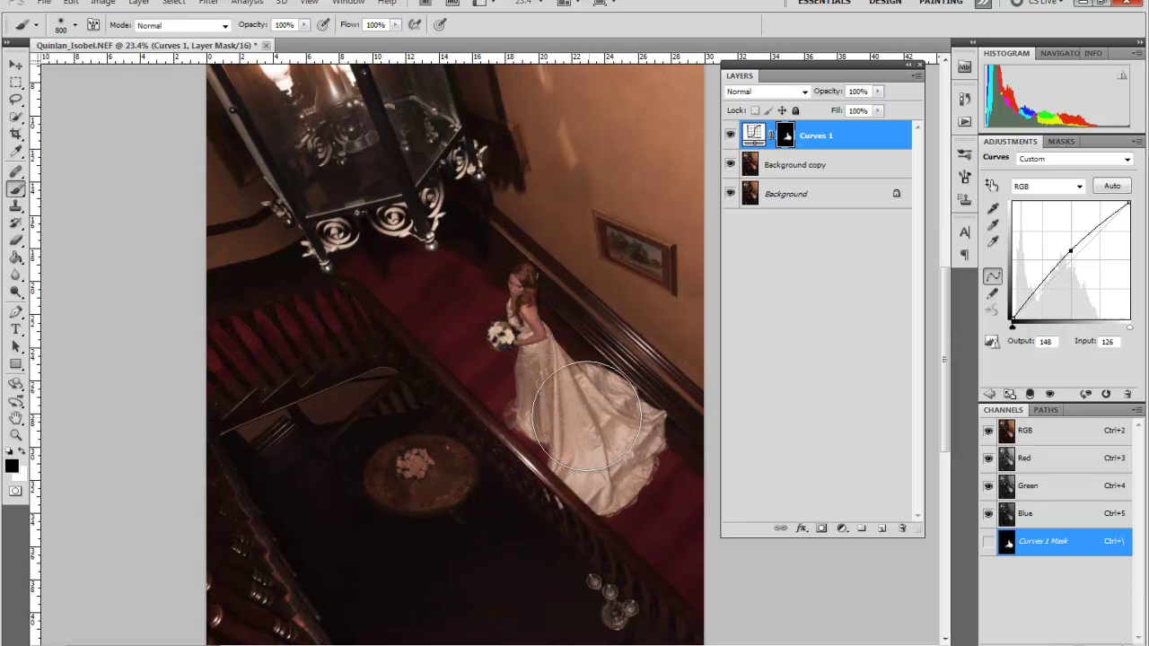
{"action": "key", "text": "bracketleft"}
{"action": "key", "text": "bracketleft"}
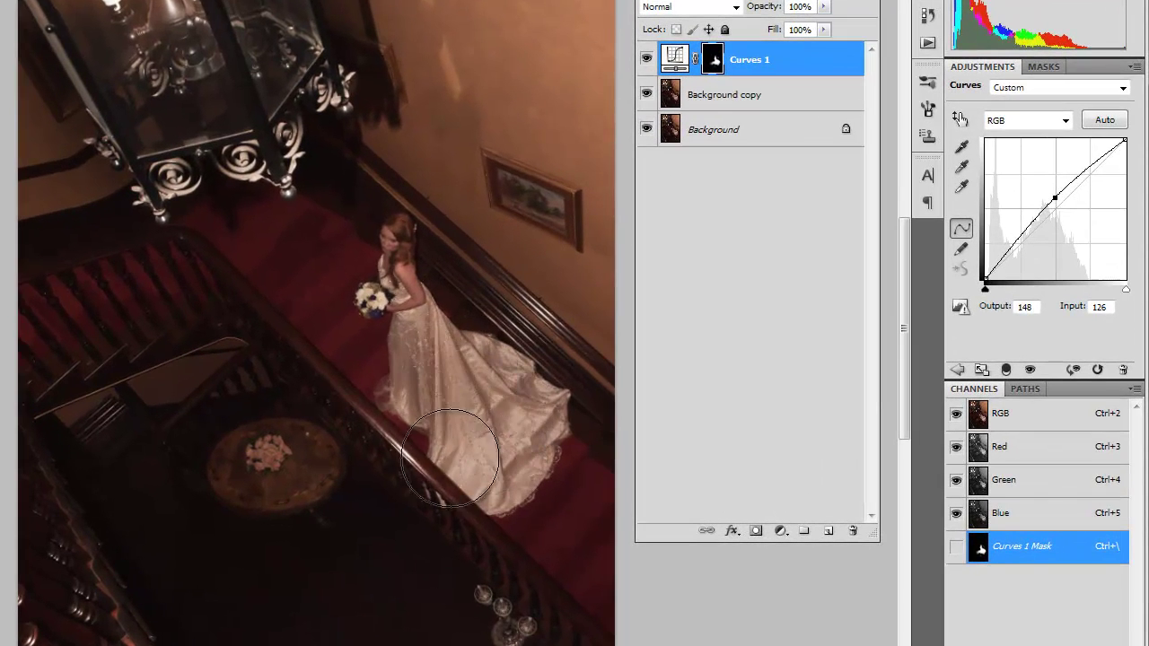
{"action": "mouse_move", "coordinate": [450, 458]}
{"action": "left_mouse_down"}
{"action": "mouse_move", "coordinate": [537, 418]}
{"action": "mouse_move", "coordinate": [493, 383]}
{"action": "mouse_move", "coordinate": [493, 343]}
{"action": "mouse_move", "coordinate": [499, 432]}
{"action": "mouse_move", "coordinate": [400, 400]}
{"action": "mouse_move", "coordinate": [406, 260]}
{"action": "mouse_move", "coordinate": [368, 254]}
{"action": "mouse_move", "coordinate": [419, 454]}
{"action": "mouse_move", "coordinate": [505, 471]}
{"action": "mouse_move", "coordinate": [498, 336]}
{"action": "mouse_move", "coordinate": [504, 486]}
{"action": "mouse_move", "coordinate": [539, 440]}
{"action": "mouse_move", "coordinate": [436, 498]}
{"action": "mouse_move", "coordinate": [471, 496]}
{"action": "mouse_move", "coordinate": [417, 474]}
{"action": "mouse_move", "coordinate": [500, 525]}
{"action": "mouse_move", "coordinate": [392, 386]}
{"action": "mouse_move", "coordinate": [414, 317]}
{"action": "mouse_move", "coordinate": [449, 381]}
{"action": "left_mouse_up"}
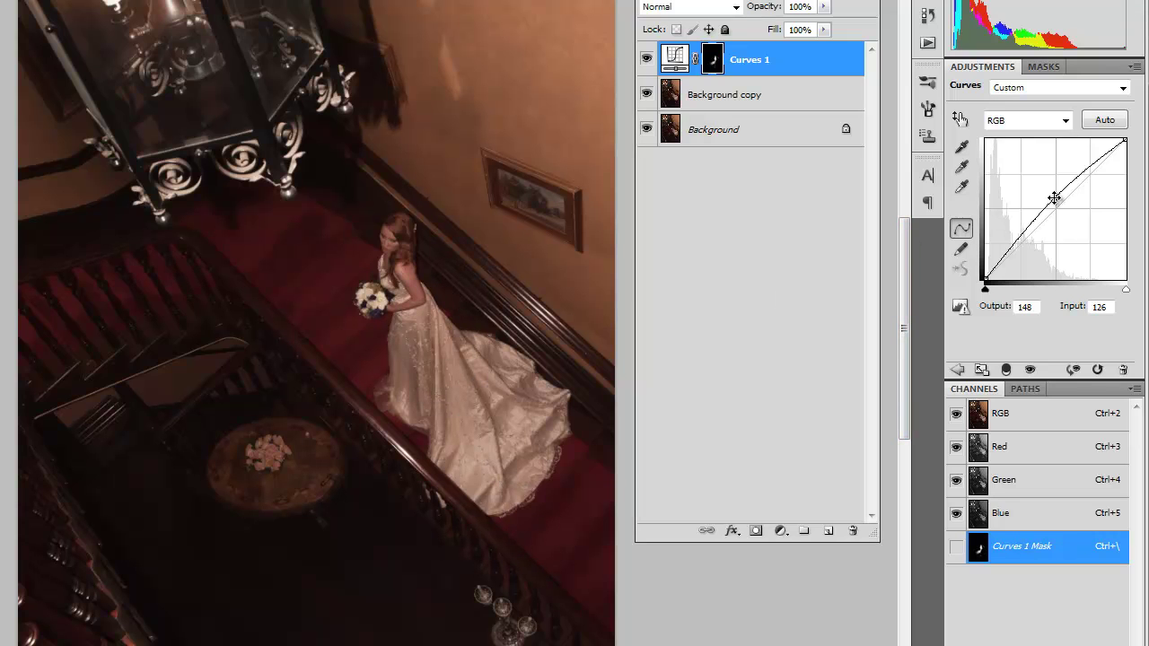
- Nudge the Curves 1 midpoint slightly and compare the photo with and without the adjustment, checking the whole image and the bride close up
{"action": "mouse_move", "coordinate": [1054, 198]}
{"action": "left_mouse_down"}
{"action": "mouse_move", "coordinate": [1041, 145]}
{"action": "mouse_move", "coordinate": [1057, 196]}
{"action": "left_mouse_up"}
{"action": "left_click", "coordinate": [959, 369]}
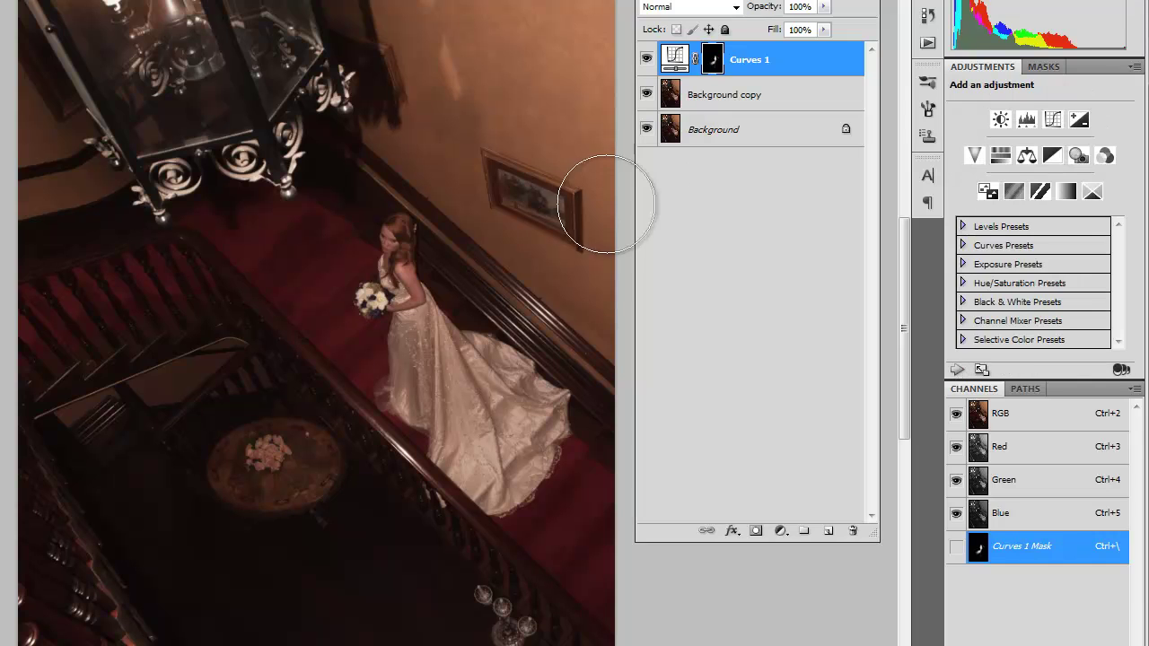
{"action": "left_click", "coordinate": [647, 60]}
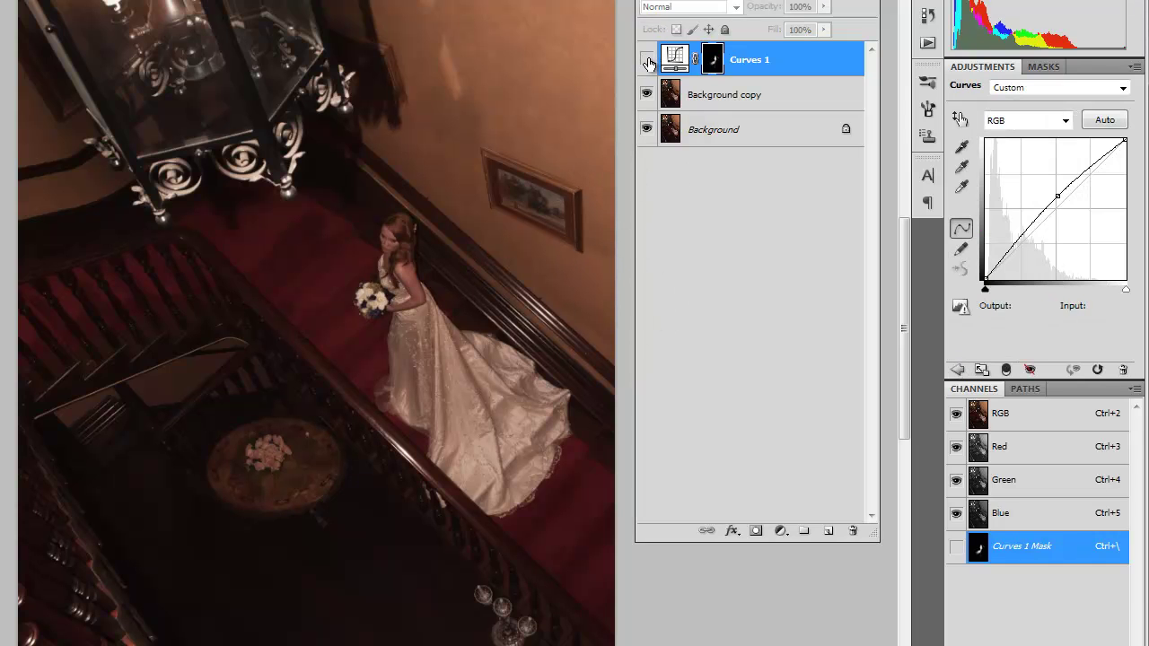
{"action": "left_click", "coordinate": [648, 60]}
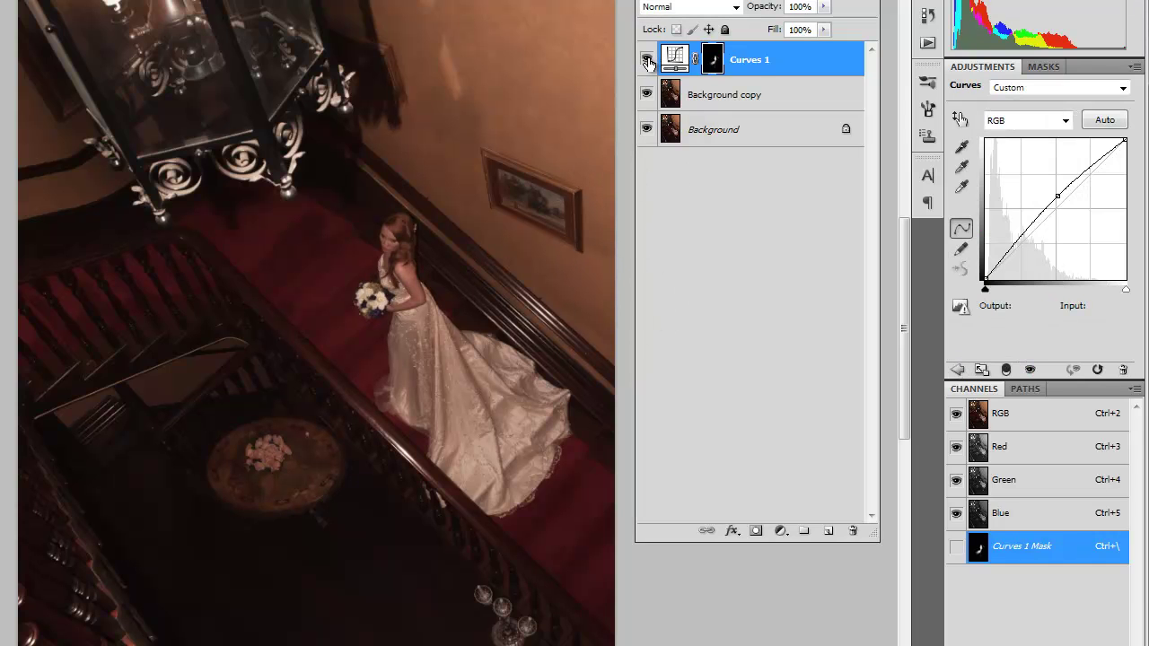
{"action": "key", "text": "ctrl+minus"}
{"action": "key", "text": "ctrl+minus"}
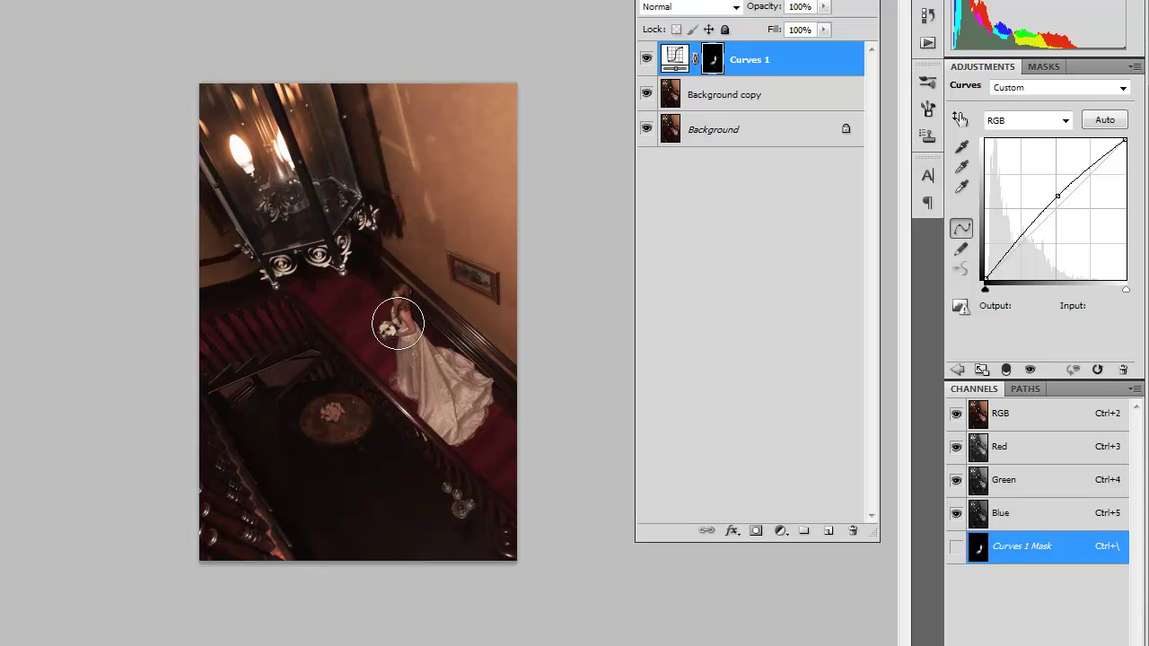
{"action": "scroll", "coordinate": [398, 325], "scroll_direction": "up", "scroll_amount": 4}
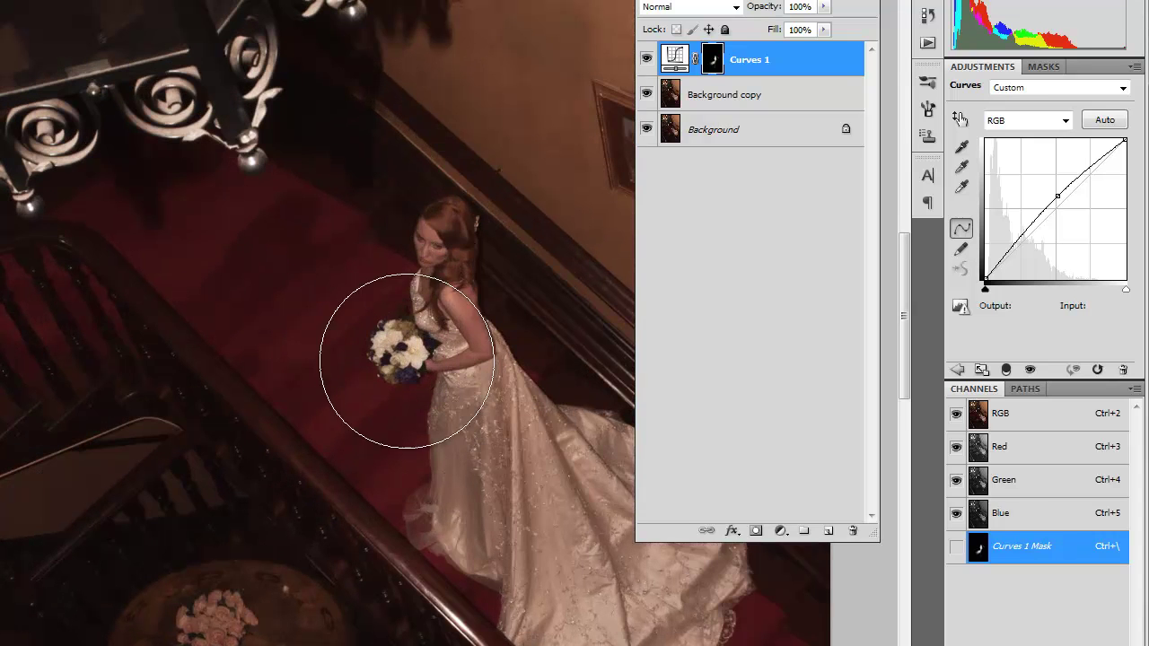
{"action": "scroll", "coordinate": [407, 361], "scroll_direction": "down", "scroll_amount": 4}
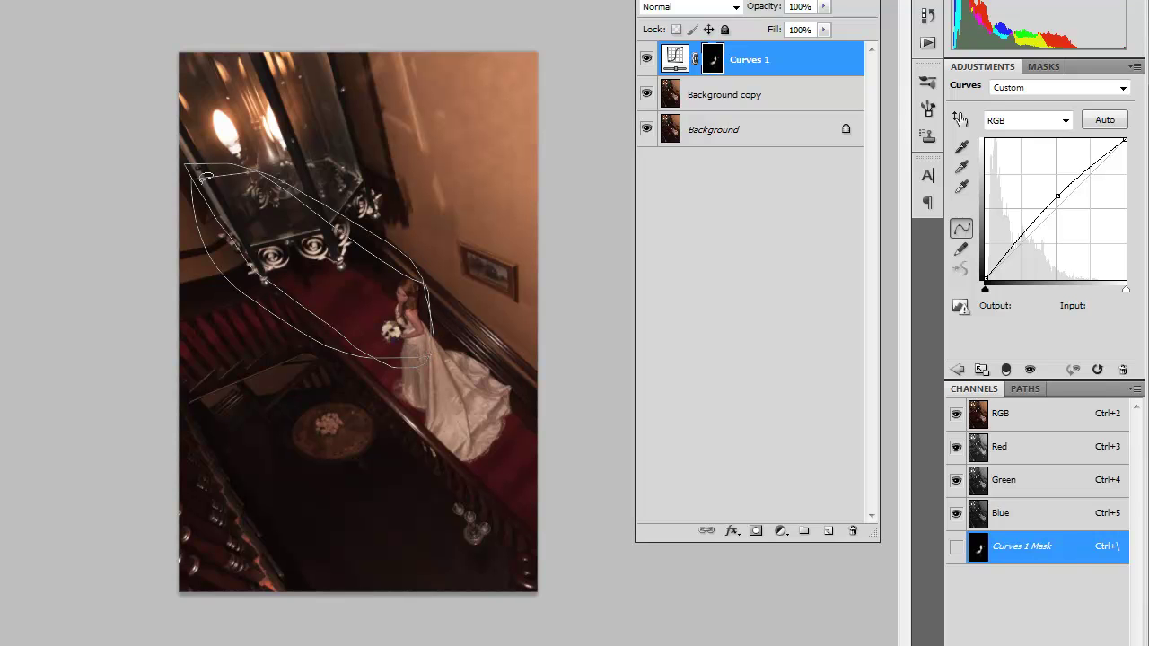
- Apply the feathered selection between the lantern and the bride and brighten it with a new Curves layer, input 87 to output 121
{"action": "key", "text": "Return"}
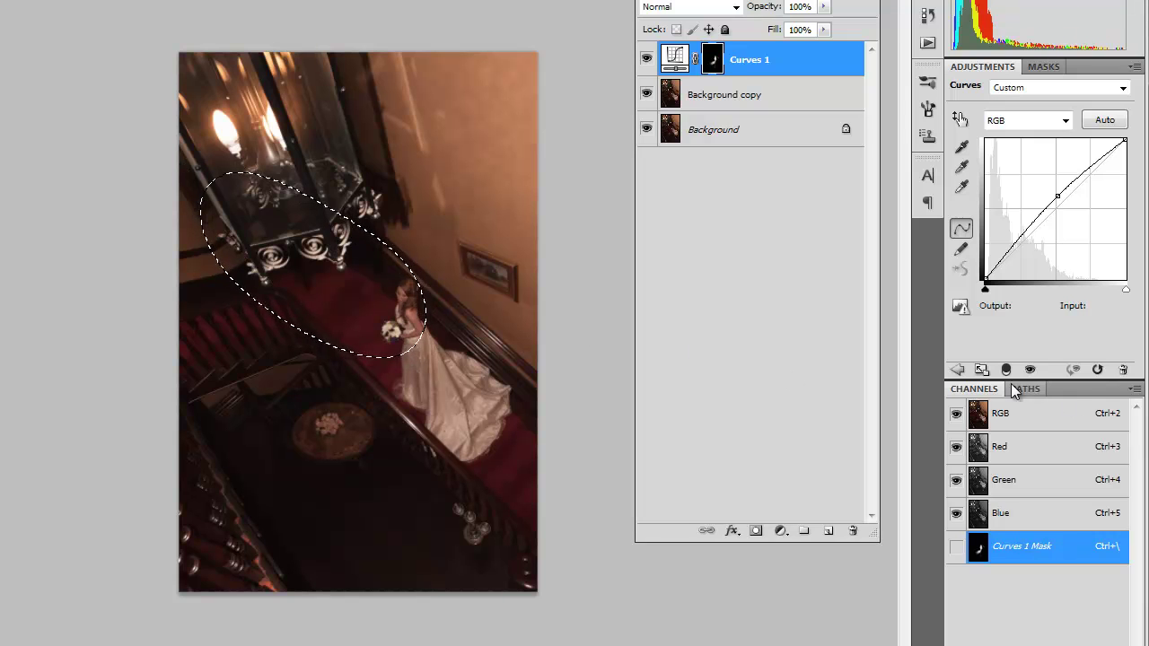
{"action": "left_click", "coordinate": [951, 373]}
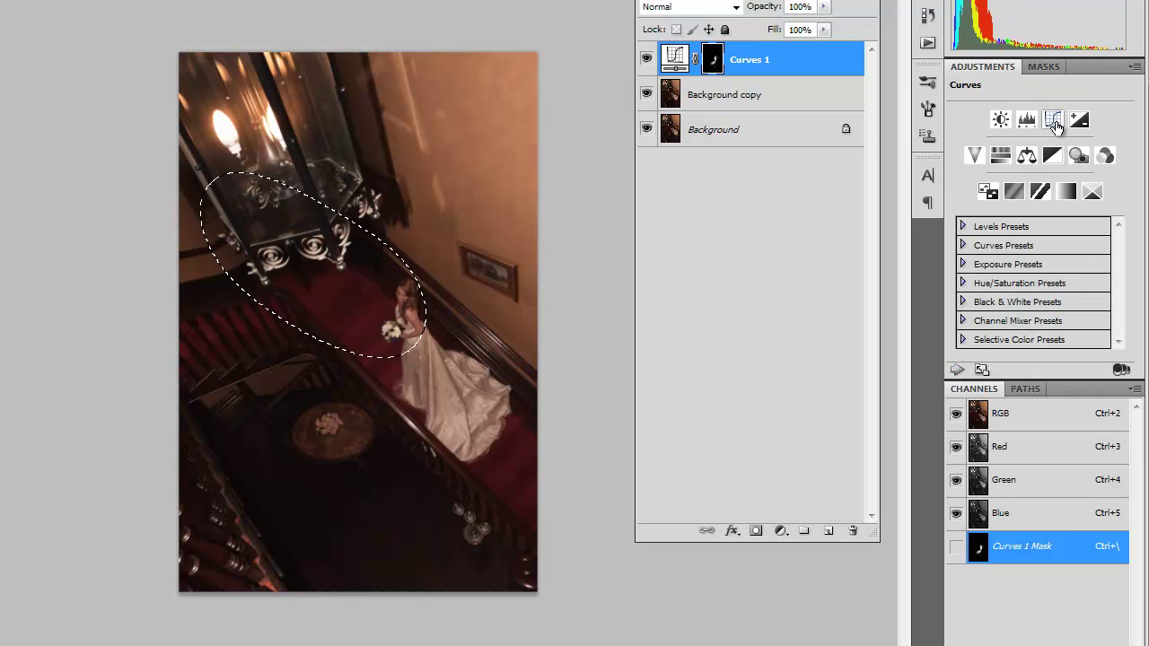
{"action": "key", "text": "ctrl+d"}
{"action": "left_click", "coordinate": [1053, 120]}
{"action": "left_click_drag", "start_coordinate": [1058, 209], "coordinate": [1023, 207]}
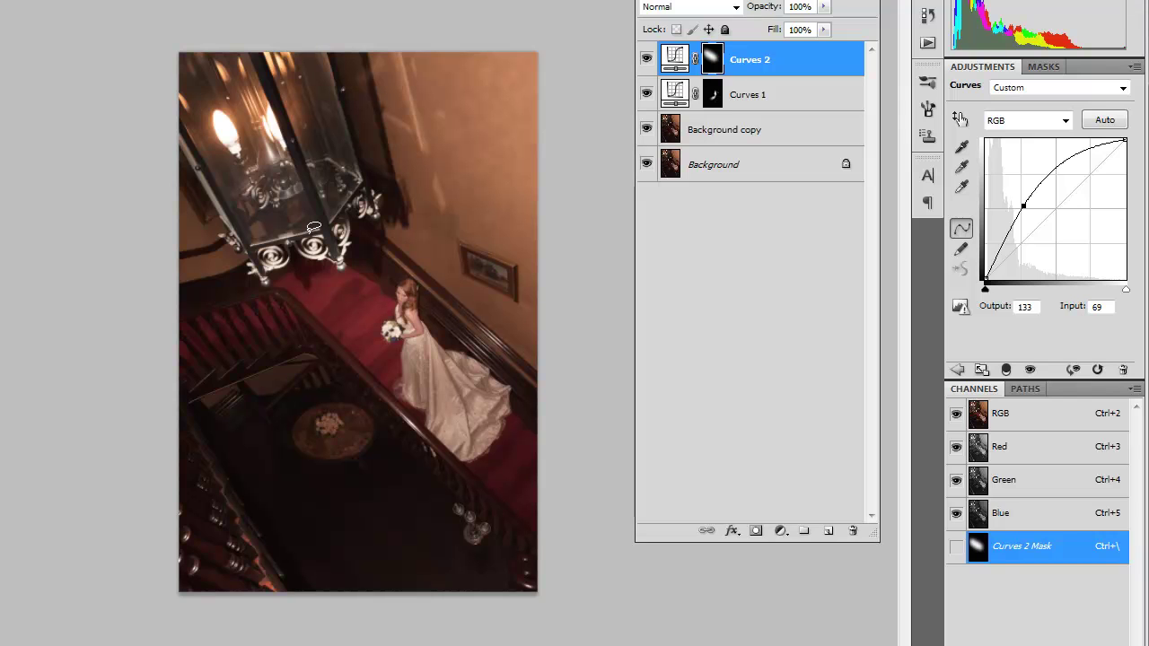
{"action": "left_click_drag", "start_coordinate": [1024, 204], "coordinate": [1034, 212]}
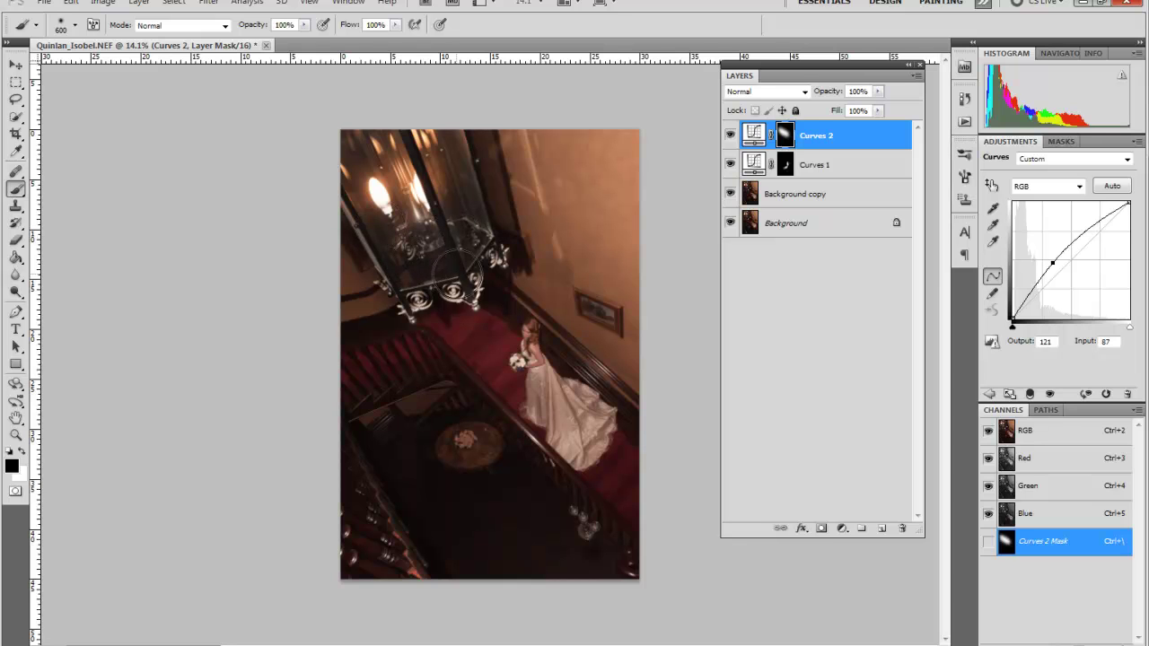
- Paint black on the Curves 2 mask over the lantern and banister, refining around the carpet with a 300 px brush
{"action": "mouse_move", "coordinate": [364, 269]}
{"action": "left_mouse_down"}
{"action": "mouse_move", "coordinate": [407, 347]}
{"action": "mouse_move", "coordinate": [376, 372]}
{"action": "mouse_move", "coordinate": [358, 361]}
{"action": "mouse_move", "coordinate": [411, 356]}
{"action": "mouse_move", "coordinate": [489, 399]}
{"action": "mouse_move", "coordinate": [457, 382]}
{"action": "left_mouse_up"}
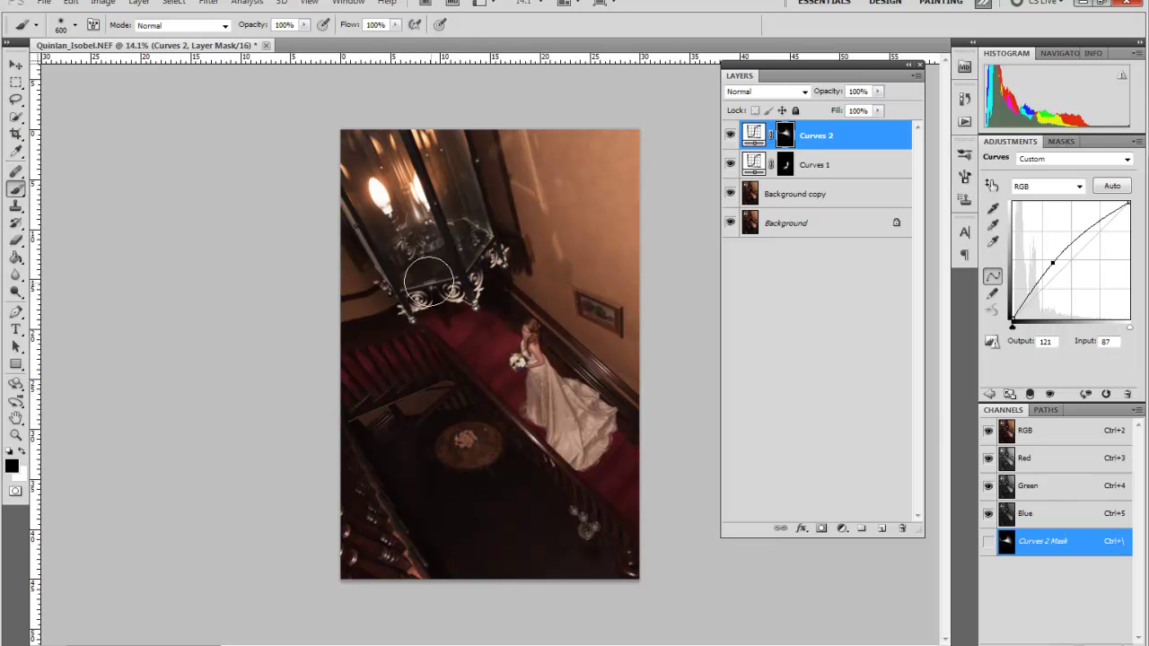
{"action": "scroll", "coordinate": [483, 359], "scroll_direction": "up", "scroll_amount": 1}
{"action": "scroll", "coordinate": [483, 359], "scroll_direction": "up", "scroll_amount": 2}
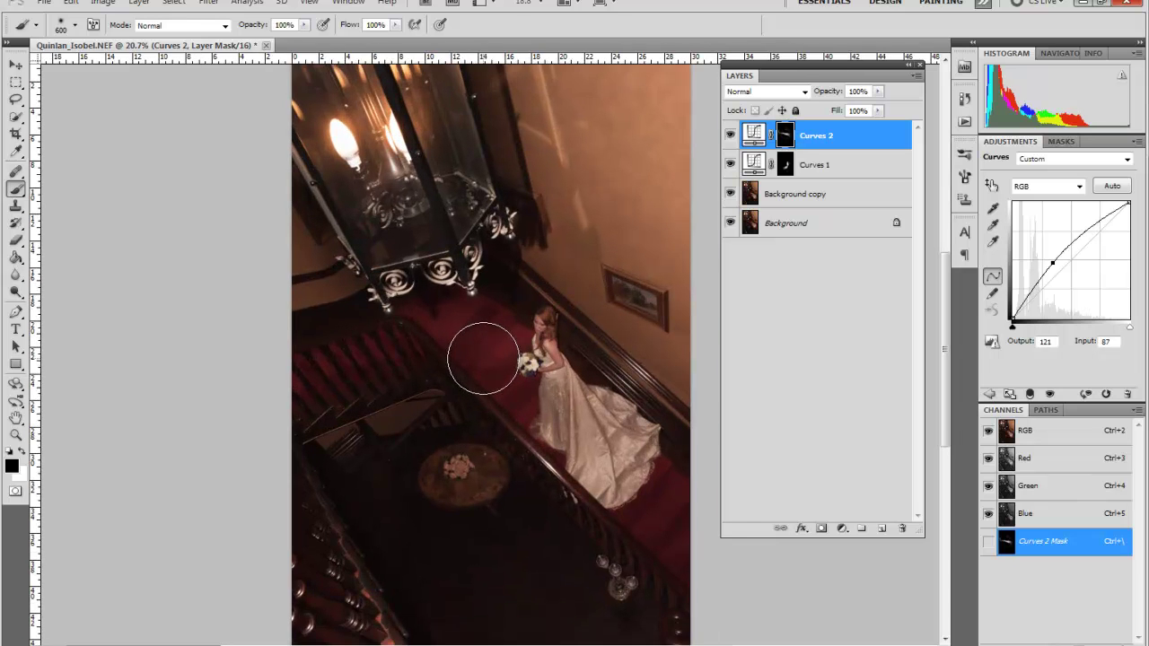
{"action": "scroll", "coordinate": [503, 368], "scroll_direction": "up", "scroll_amount": 2}
{"action": "key", "text": "bracketleft"}
{"action": "key", "text": "bracketleft"}
{"action": "key", "text": "bracketleft"}
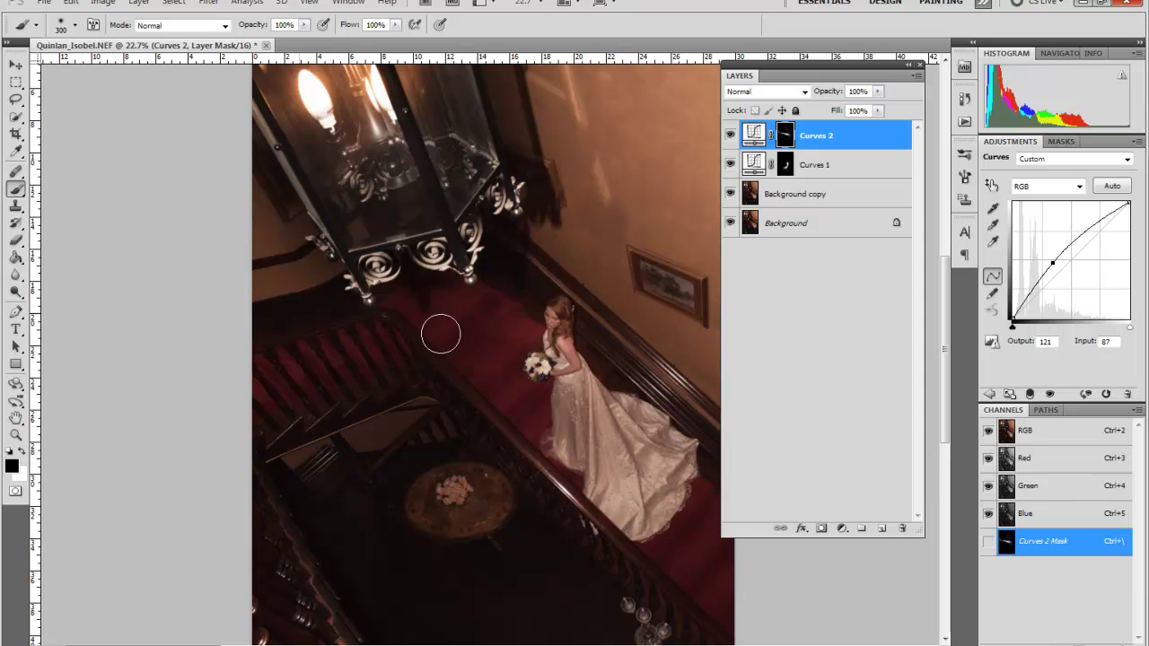
{"action": "mouse_move", "coordinate": [517, 307]}
{"action": "left_mouse_down"}
{"action": "mouse_move", "coordinate": [395, 316]}
{"action": "mouse_move", "coordinate": [270, 367]}
{"action": "mouse_move", "coordinate": [350, 353]}
{"action": "left_mouse_up"}
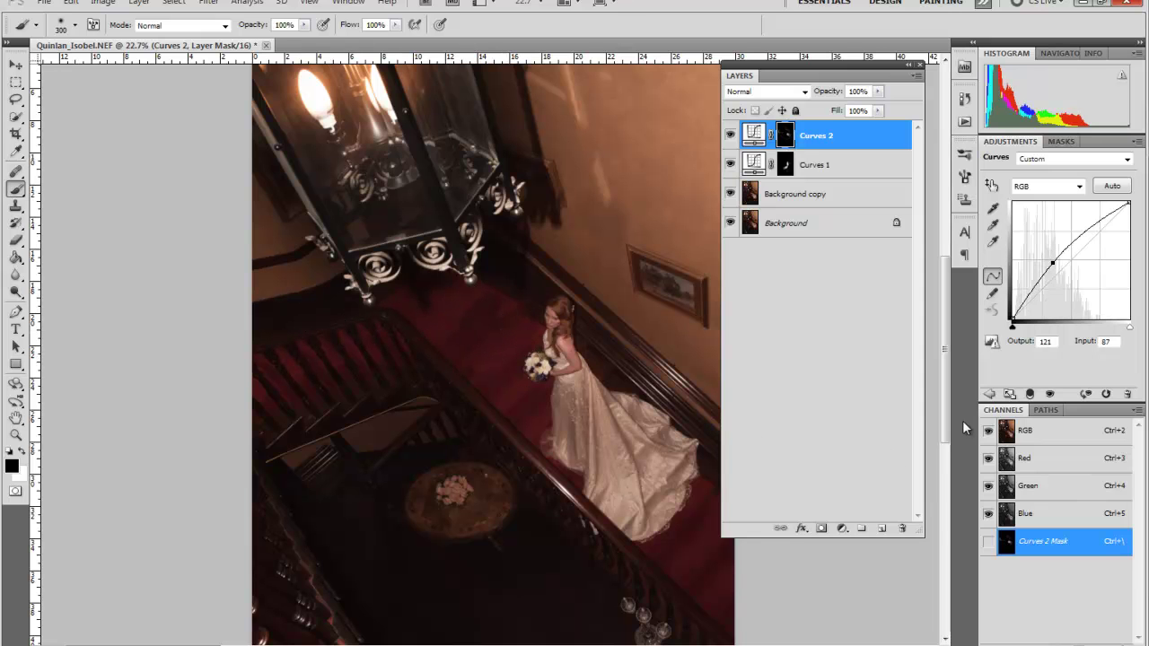
- Compare the photo with and without the Curves 2 brightening
{"action": "left_click", "coordinate": [730, 135]}
{"action": "left_click", "coordinate": [730, 136]}
{"action": "left_click", "coordinate": [730, 136]}
{"action": "left_click", "coordinate": [730, 136]}
{"action": "left_click", "coordinate": [730, 136]}
{"action": "left_click", "coordinate": [729, 136]}
- Paint the bride's dress white on the Curves 2 mask with a 150 px brush, and soften the effect in black at 15% flow
{"action": "key", "text": "bracketleft"}
{"action": "key", "text": "bracketleft"}
{"action": "key", "text": "x"}
{"action": "mouse_move", "coordinate": [567, 444]}
{"action": "left_mouse_down"}
{"action": "mouse_move", "coordinate": [565, 388]}
{"action": "mouse_move", "coordinate": [575, 454]}
{"action": "mouse_move", "coordinate": [583, 386]}
{"action": "mouse_move", "coordinate": [581, 457]}
{"action": "mouse_move", "coordinate": [571, 453]}
{"action": "mouse_move", "coordinate": [580, 393]}
{"action": "left_mouse_up"}
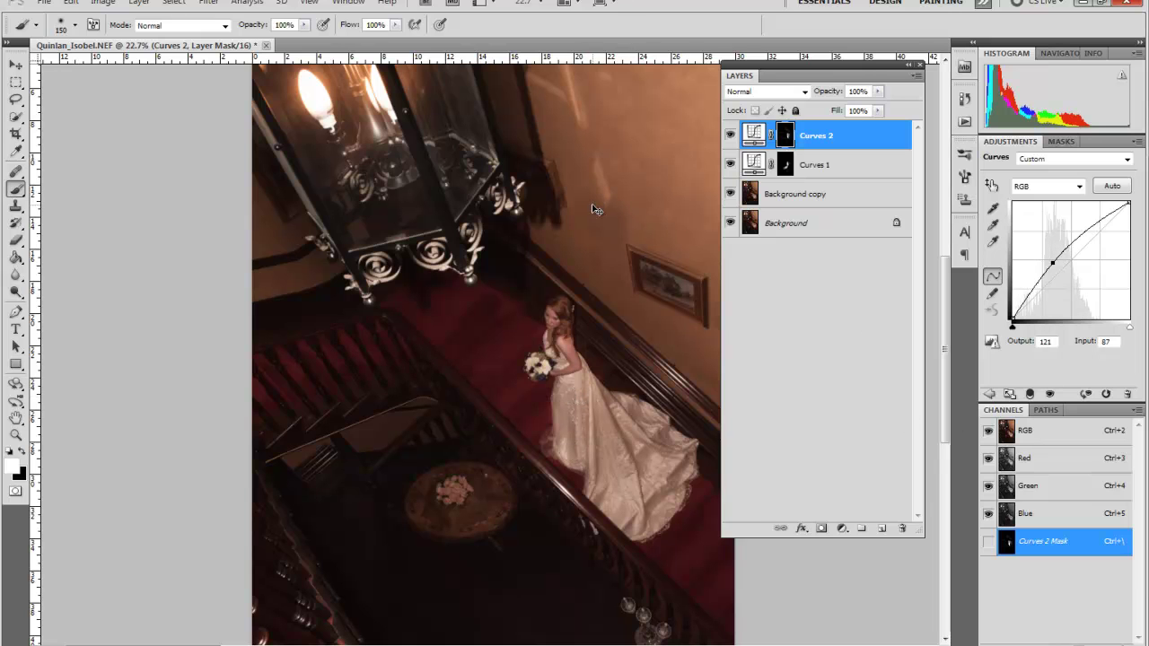
{"action": "key", "text": "x"}
{"action": "mouse_move", "coordinate": [560, 385]}
{"action": "left_mouse_down"}
{"action": "mouse_move", "coordinate": [572, 472]}
{"action": "mouse_move", "coordinate": [594, 390]}
{"action": "left_mouse_up"}
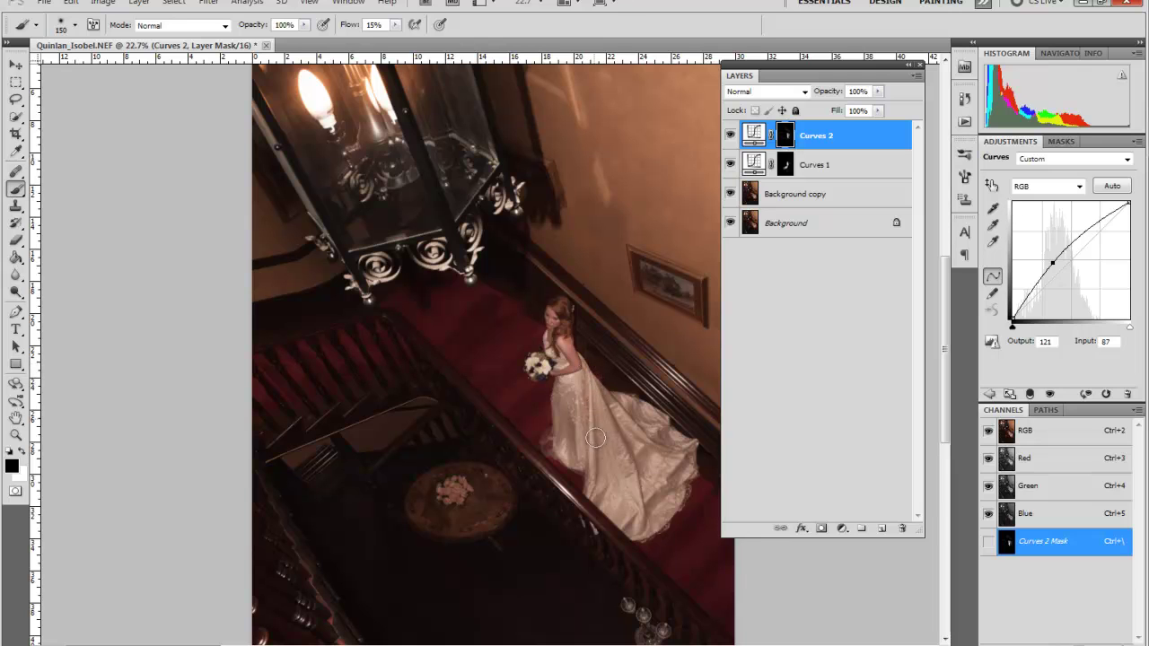
{"action": "key", "text": "x"}
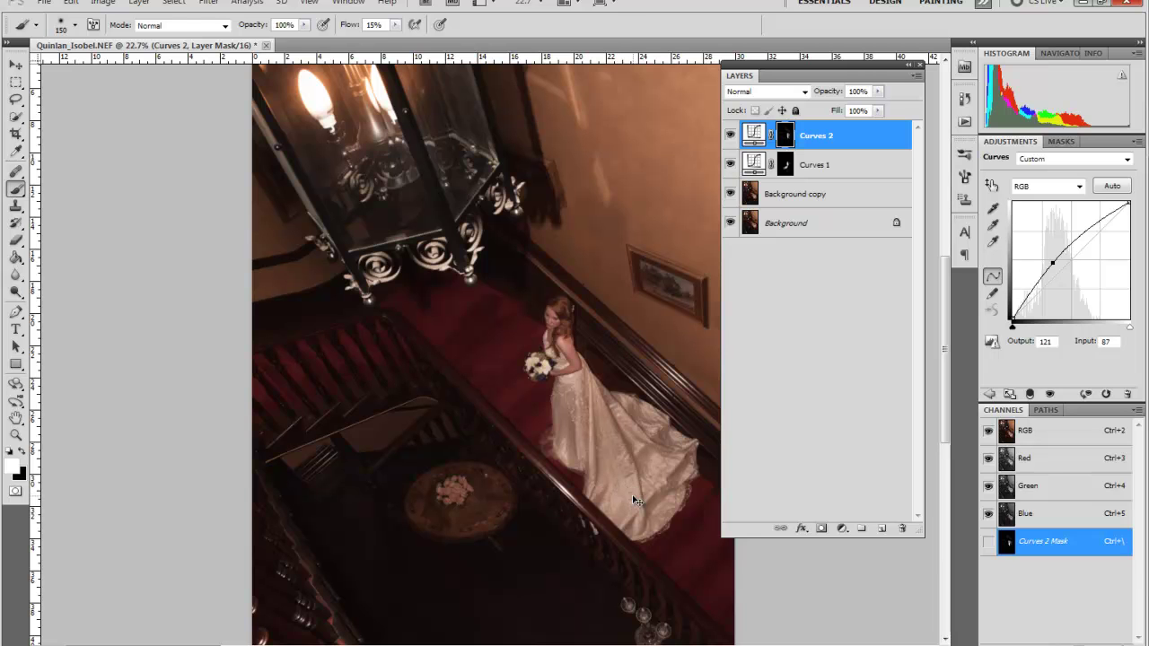
- Brighten the round table and its flowers by painting white on the Curves 2 mask at 100% flow
{"action": "key", "text": "ctrl+minus"}
{"action": "key", "text": "ctrl+minus"}
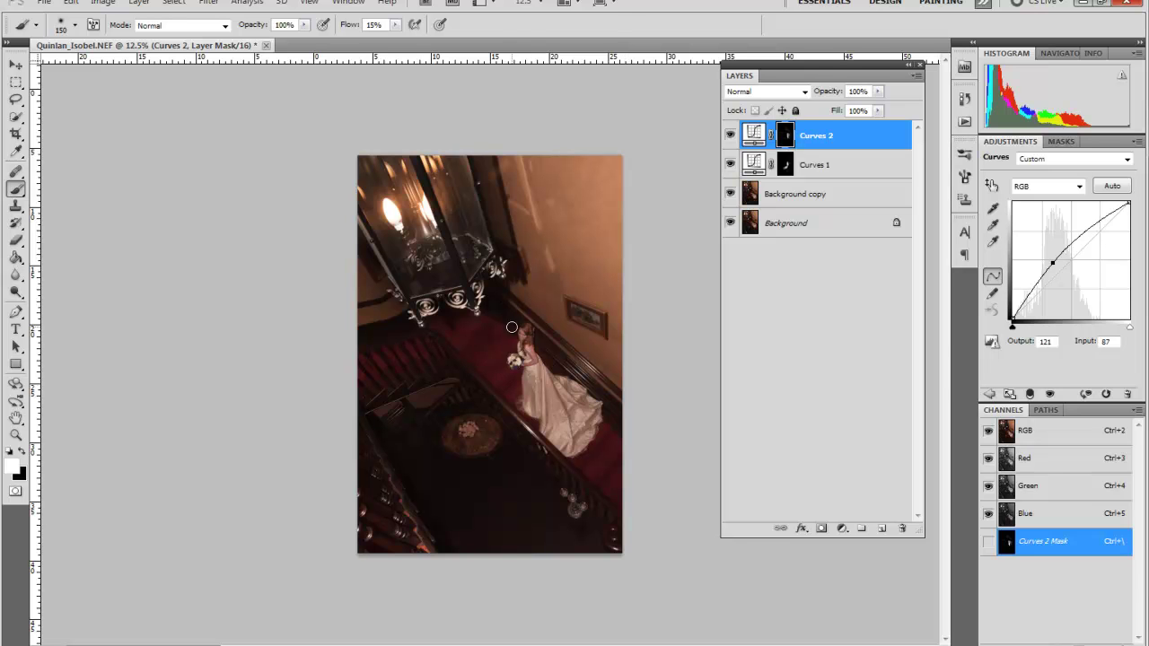
{"action": "left_click", "coordinate": [470, 428], "text": "ctrl"}
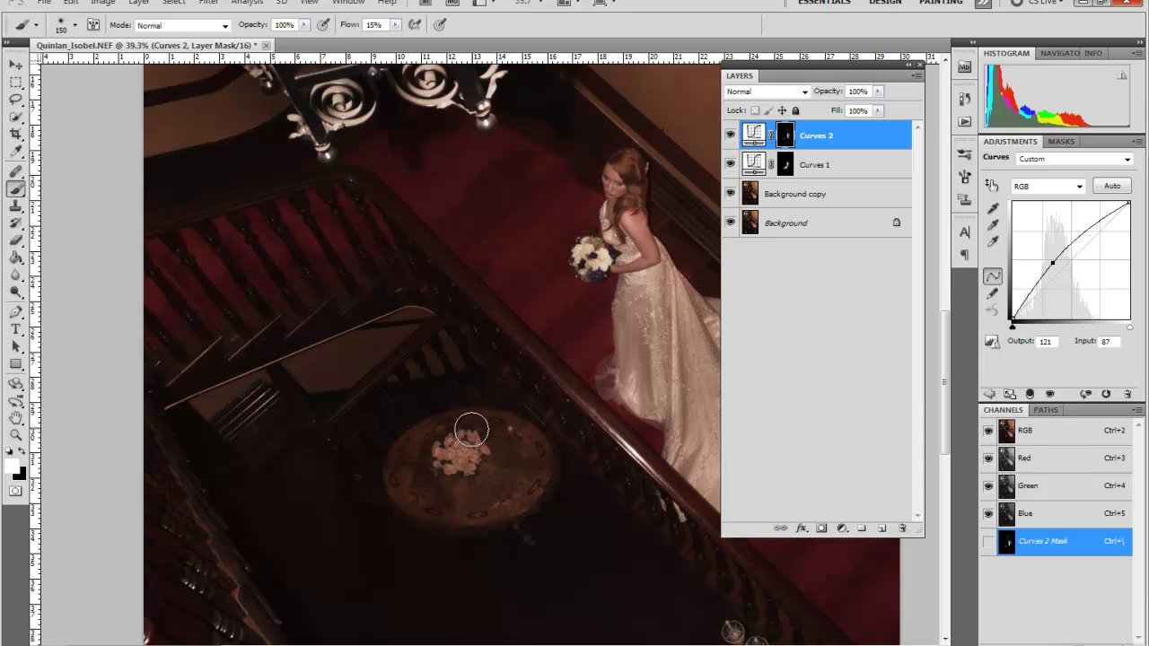
{"action": "left_click_drag", "start_coordinate": [471, 429], "coordinate": [476, 456]}
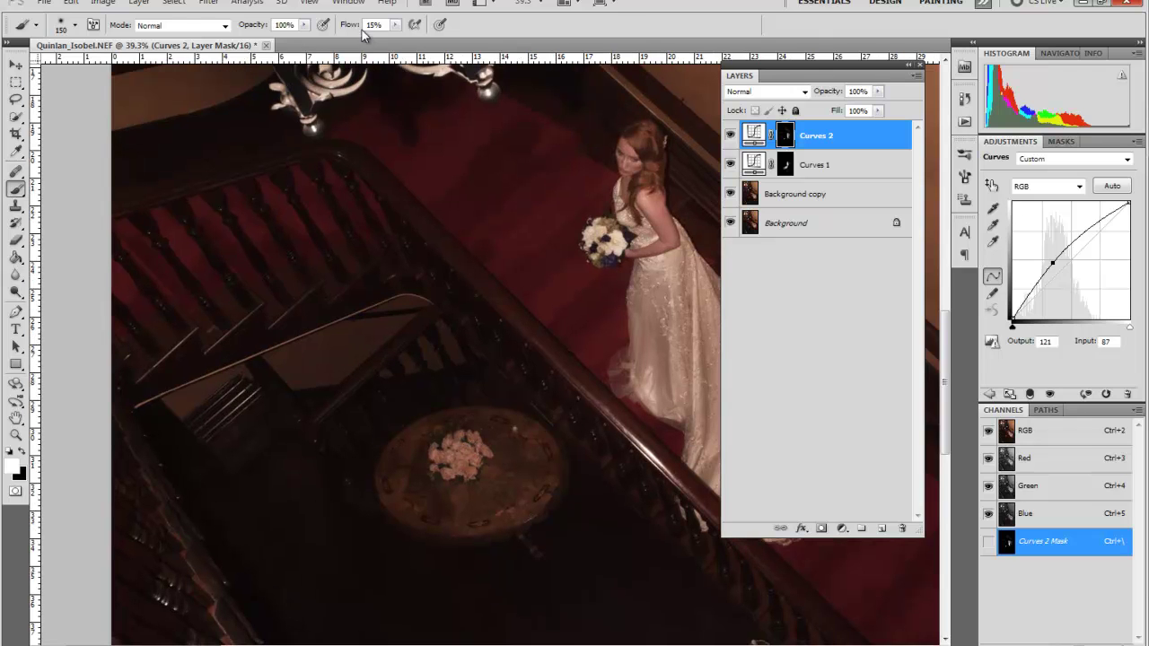
{"action": "key", "text": "x"}
{"action": "key", "text": "x"}
{"action": "mouse_move", "coordinate": [462, 456]}
{"action": "left_mouse_down"}
{"action": "mouse_move", "coordinate": [513, 483]}
{"action": "mouse_move", "coordinate": [524, 449]}
{"action": "mouse_move", "coordinate": [505, 477]}
{"action": "left_mouse_up"}
{"action": "mouse_move", "coordinate": [431, 468]}
{"action": "left_mouse_down"}
{"action": "mouse_move", "coordinate": [473, 505]}
{"action": "mouse_move", "coordinate": [518, 460]}
{"action": "mouse_move", "coordinate": [519, 490]}
{"action": "mouse_move", "coordinate": [548, 457]}
{"action": "left_mouse_up"}
{"action": "scroll", "coordinate": [663, 316], "scroll_direction": "down", "scroll_amount": 3}
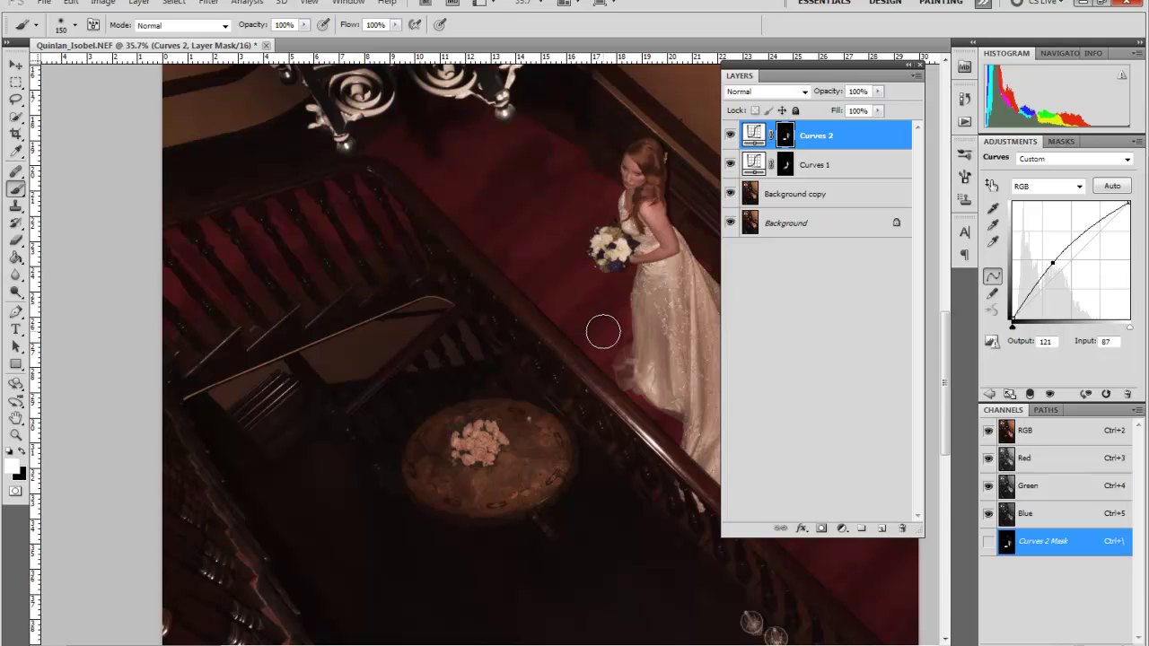
{"action": "scroll", "coordinate": [603, 332], "scroll_direction": "down", "scroll_amount": 3}
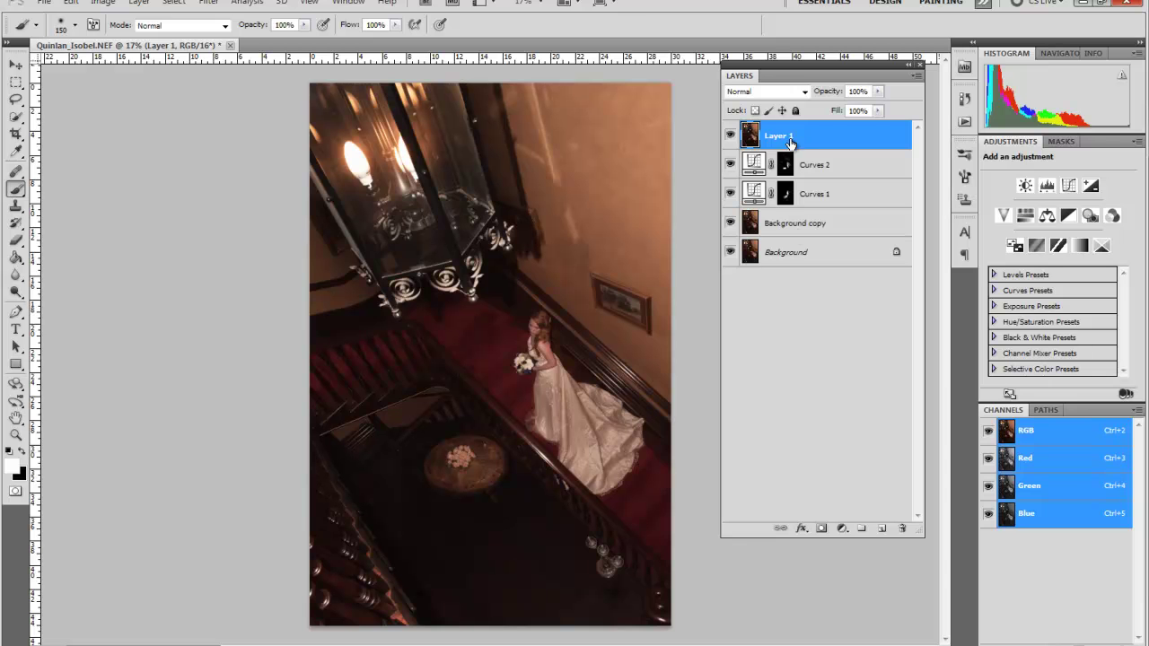
- Try the blend modes from Darken through Overlay on Layer 1, judging their effect on the bride close up
{"action": "scroll", "coordinate": [443, 354], "scroll_direction": "up", "scroll_amount": 3}
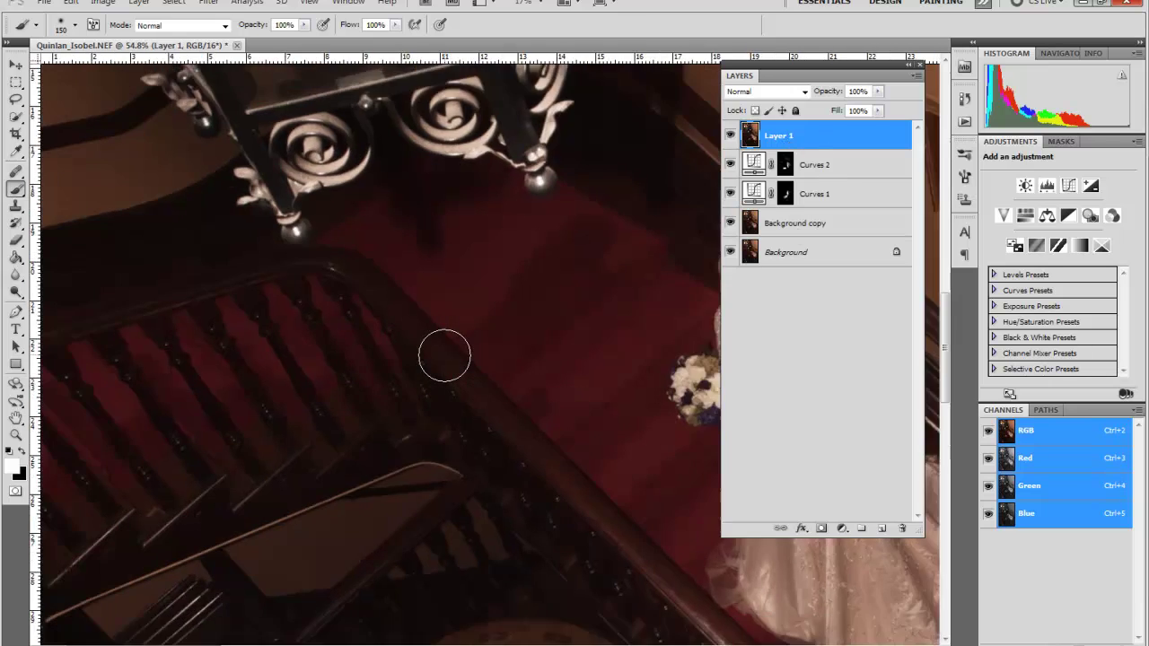
{"action": "mouse_move", "coordinate": [538, 344]}
{"action": "left_mouse_down"}
{"action": "mouse_move", "coordinate": [386, 395]}
{"action": "mouse_move", "coordinate": [380, 308]}
{"action": "left_mouse_up"}
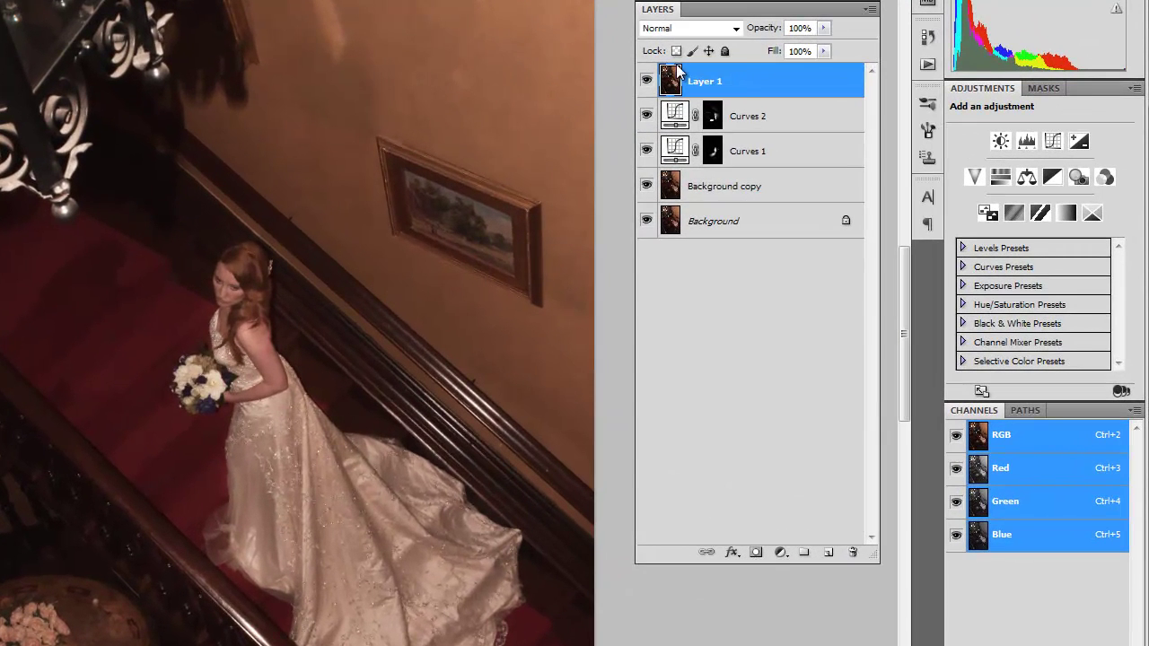
{"action": "left_click", "coordinate": [679, 31]}
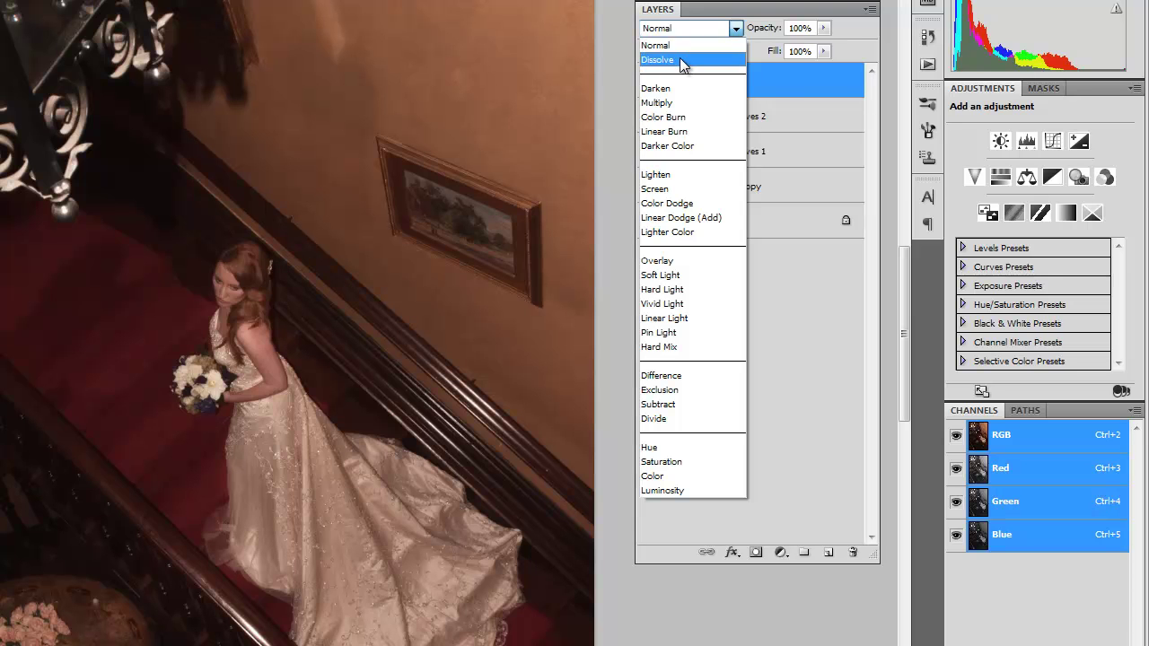
{"action": "left_click", "coordinate": [682, 62]}
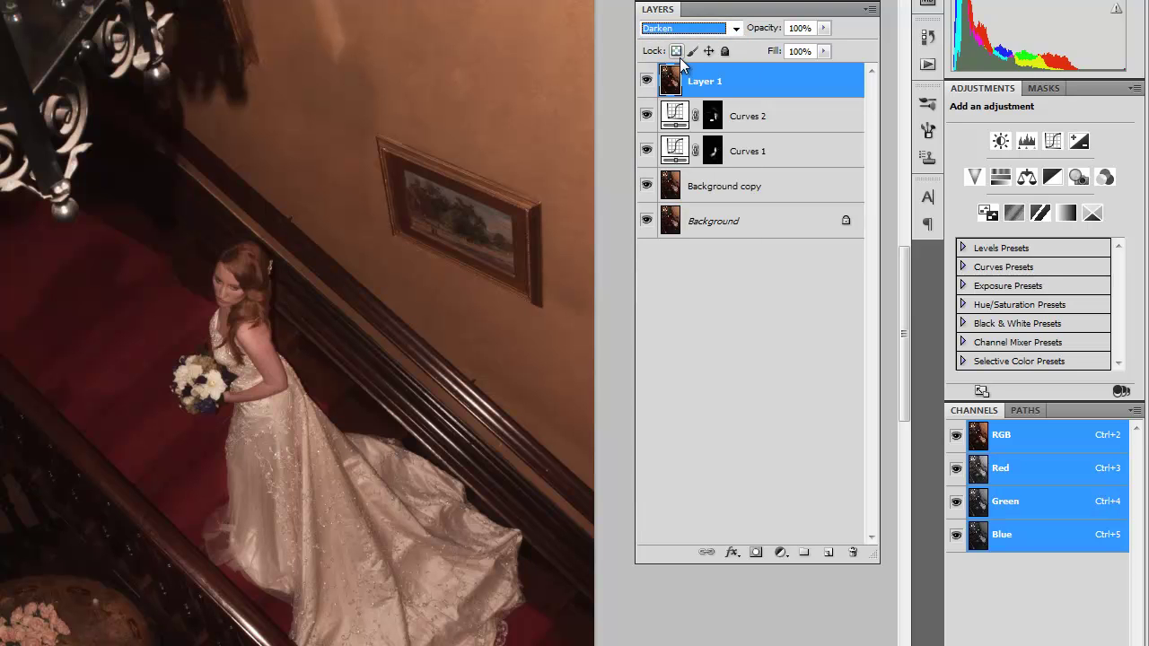
{"action": "key", "text": "Down"}
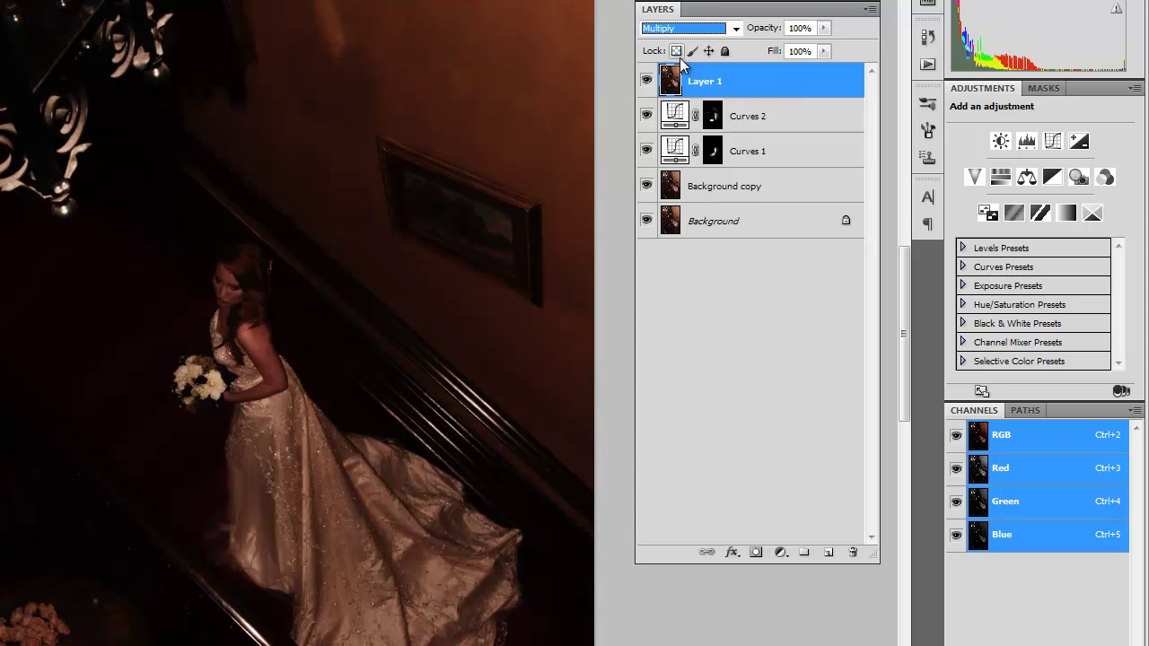
{"action": "key", "text": "Down"}
{"action": "key", "text": "Down"}
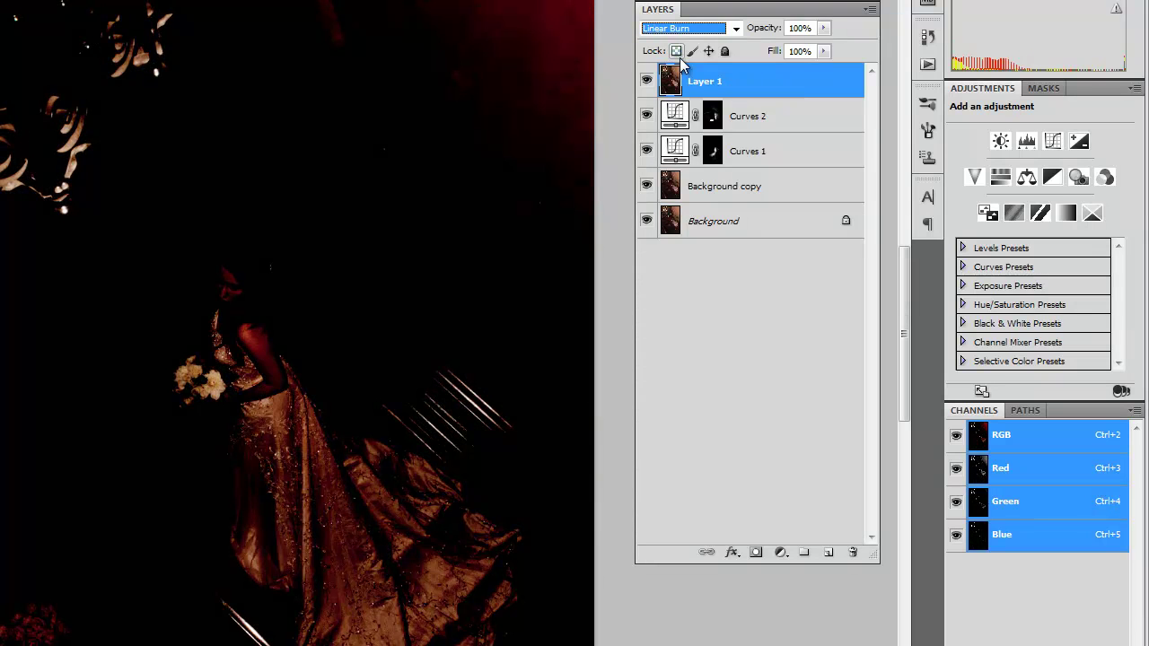
{"action": "key", "text": "Down"}
{"action": "key", "text": "Down"}
{"action": "key", "text": "Down"}
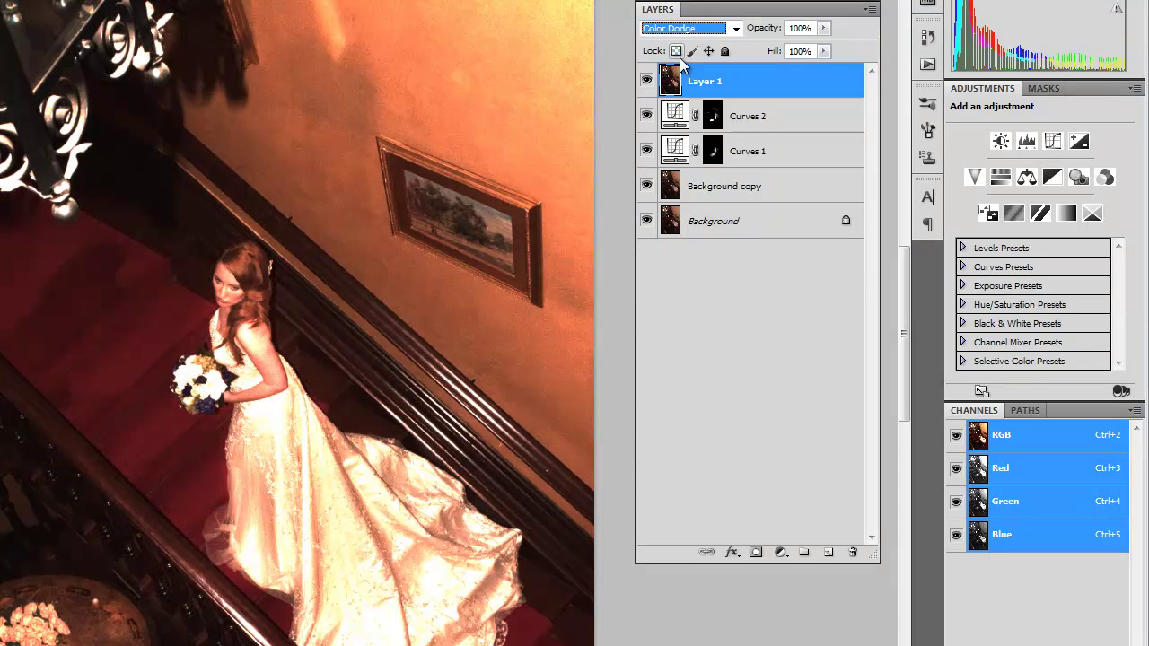
{"action": "key", "text": "Down"}
{"action": "key", "text": "Up"}
{"action": "key", "text": "Down"}
{"action": "key", "text": "Down"}
{"action": "key", "text": "Down"}
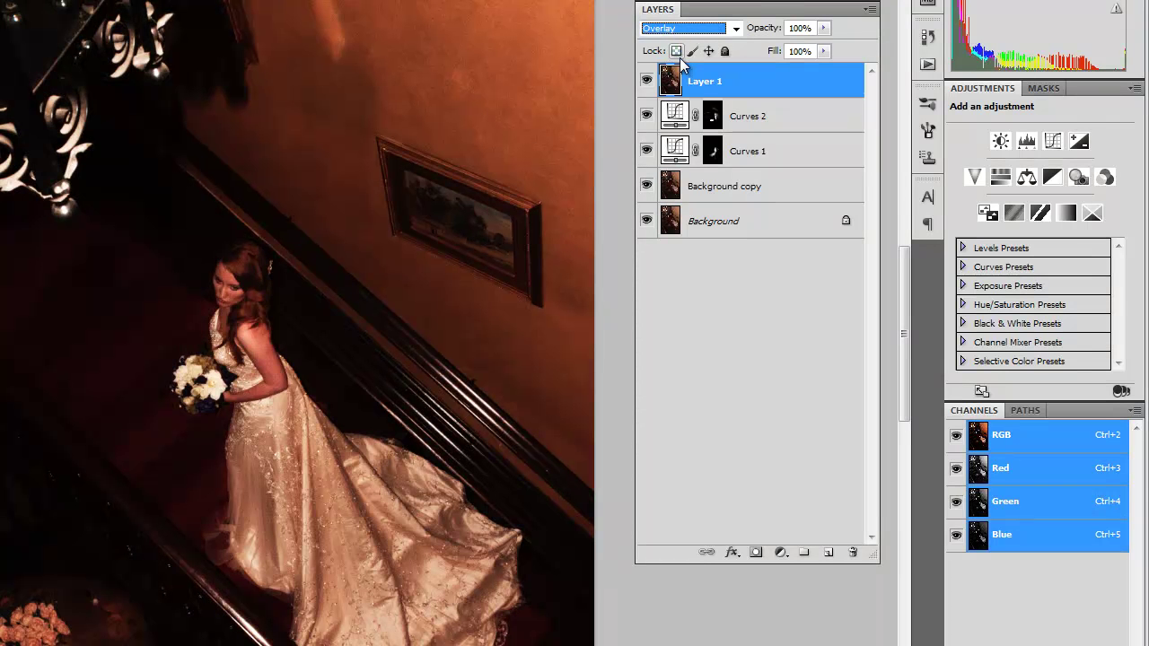
- Try the remaining blend modes on Layer 1, from Soft Light and Hard Light through Subtract to Color
{"action": "key", "text": "Down"}
{"action": "key", "text": "Down"}
{"action": "key", "text": "Up"}
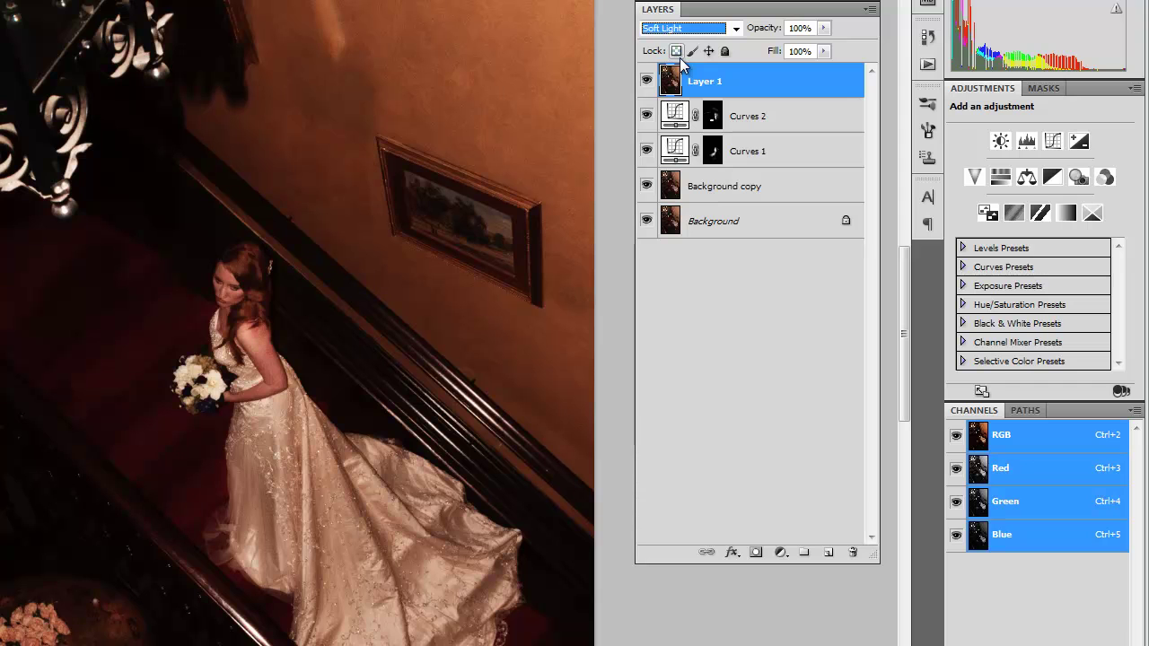
{"action": "key", "text": "Down"}
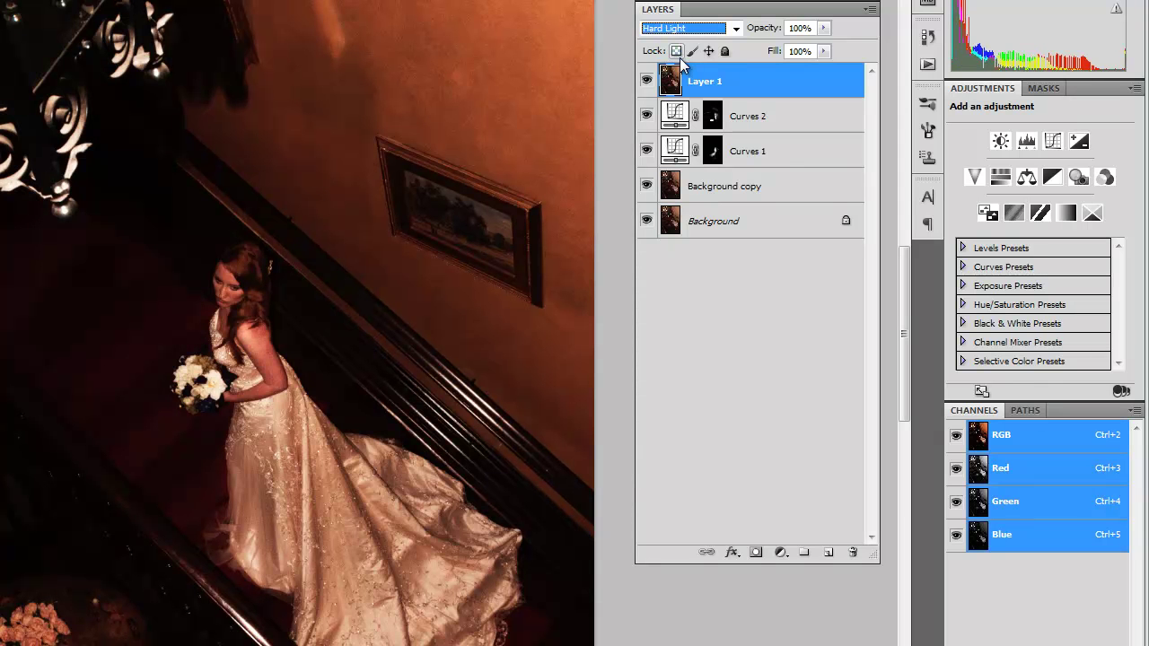
{"action": "key", "text": "Down"}
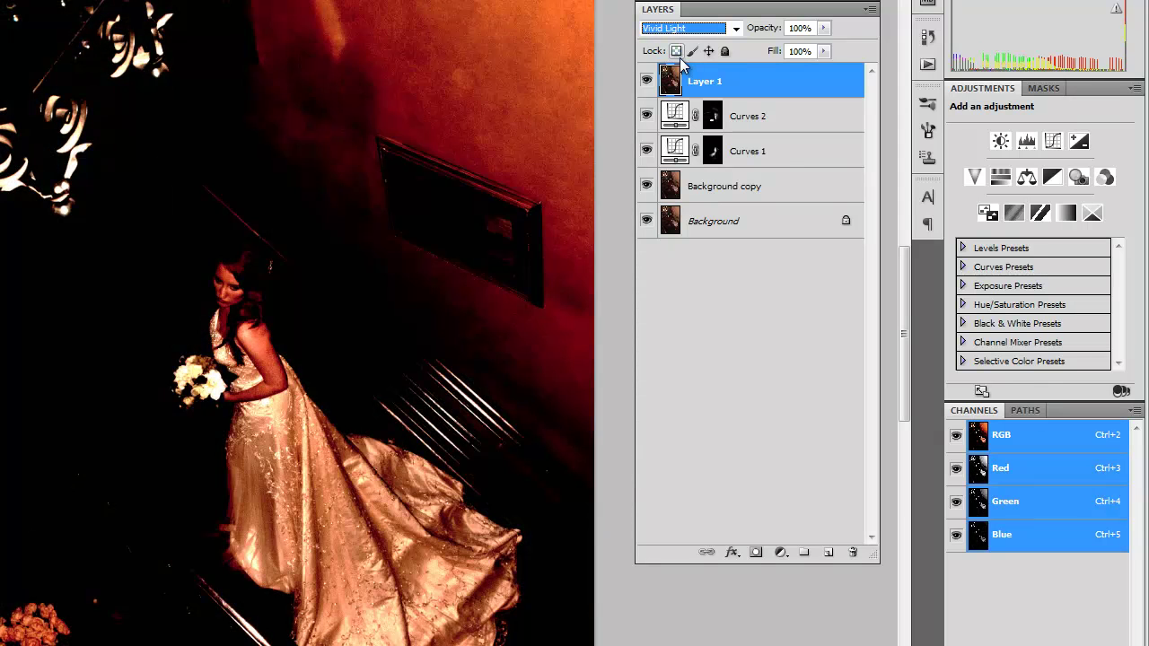
{"action": "key", "text": "Down"}
{"action": "key", "text": "Down"}
{"action": "key", "text": "Down"}
{"action": "key", "text": "Down"}
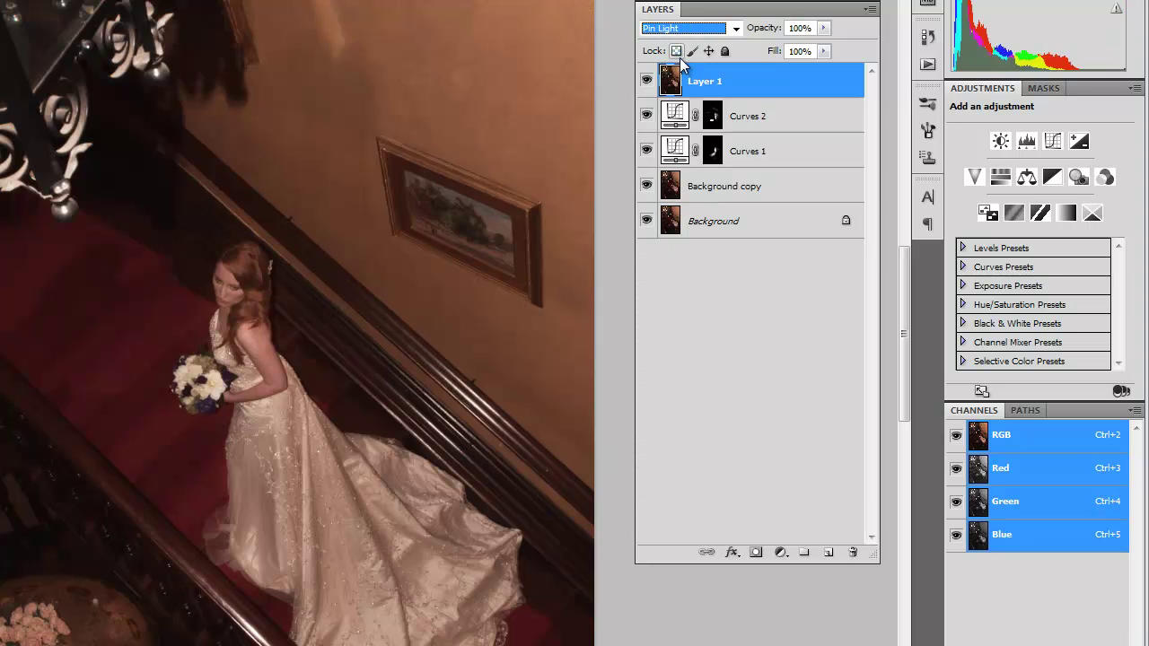
{"action": "key", "text": "Down"}
{"action": "key", "text": "Down"}
{"action": "key", "text": "Down"}
{"action": "key", "text": "Down"}
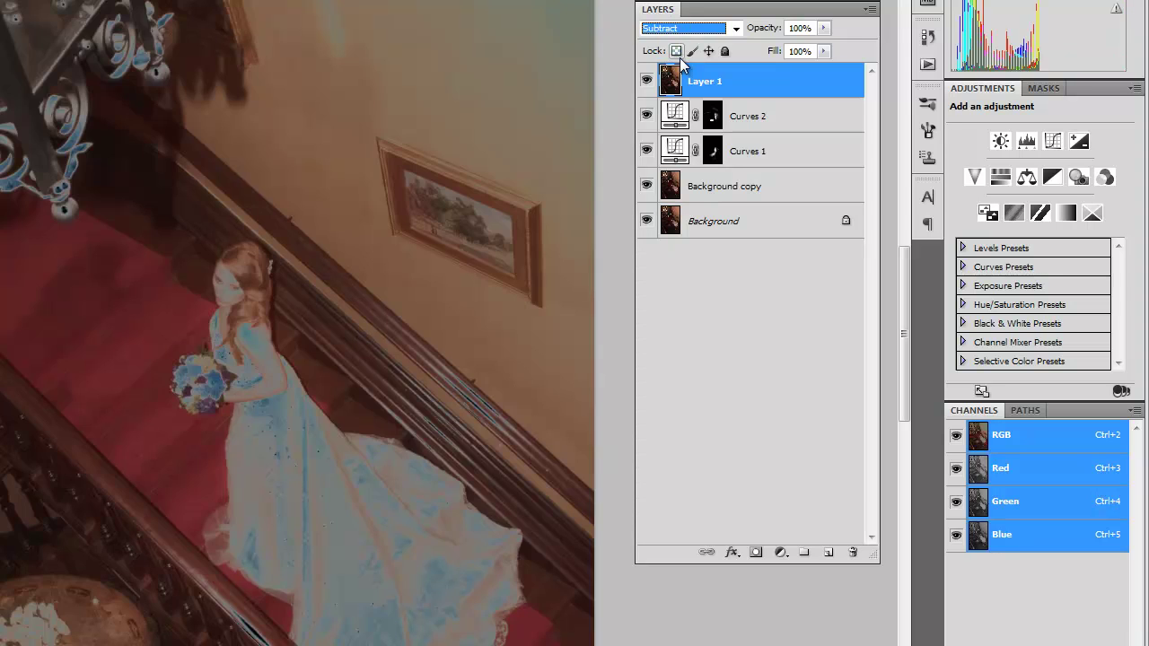
{"action": "key", "text": "Down"}
{"action": "key", "text": "Down"}
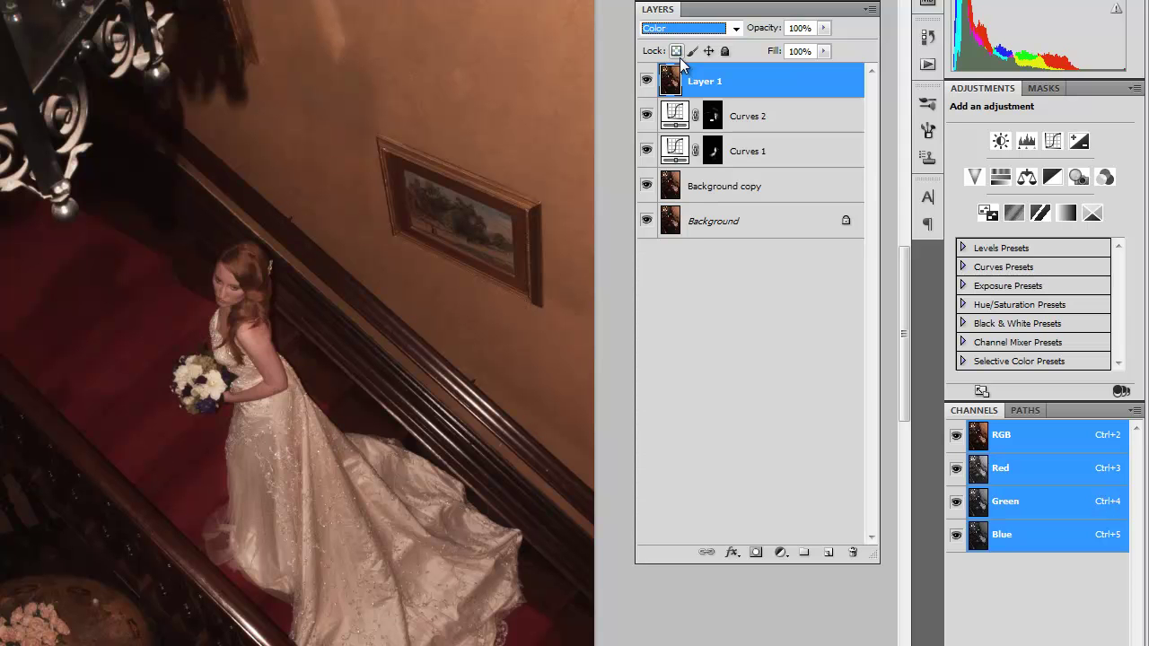
- Step Layer 1's blend mode back from Color through Linear Light and Hard Light to Overlay for comparison
{"action": "key", "text": "Up"}
{"action": "key", "text": "Up"}
{"action": "key", "text": "Up"}
{"action": "key", "text": "Up"}
{"action": "key", "text": "Up"}
{"action": "key", "text": "Up"}
{"action": "key", "text": "Up"}
{"action": "key", "text": "Up"}
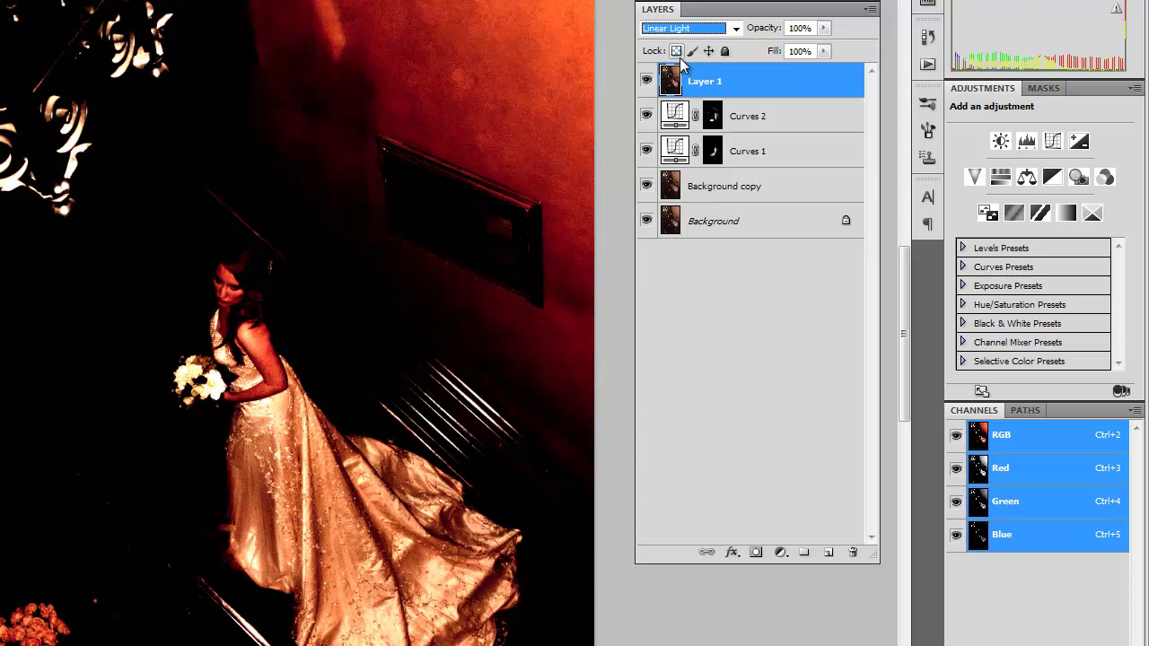
{"action": "key", "text": "Up"}
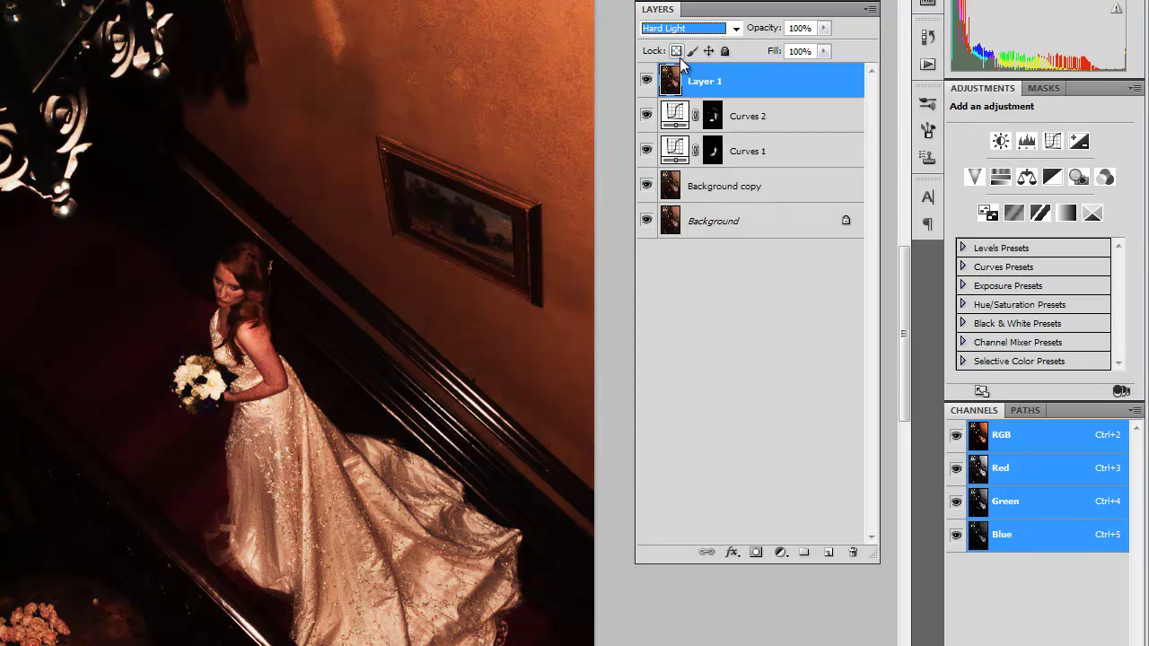
{"action": "key", "text": "Up"}
{"action": "key", "text": "Up"}
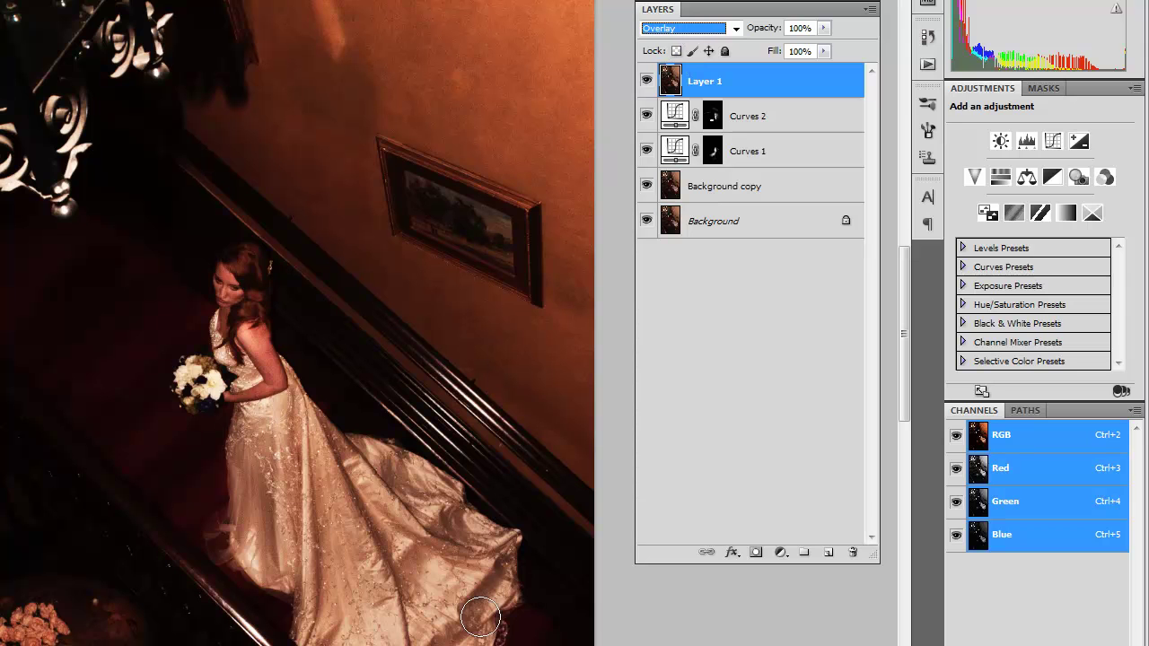
- Set Layer 1's blend mode to Soft Light and deselect the layer
{"action": "key", "text": "Down"}
{"action": "key", "text": "Down"}
{"action": "key", "text": "Down"}
{"action": "key", "text": "Down"}
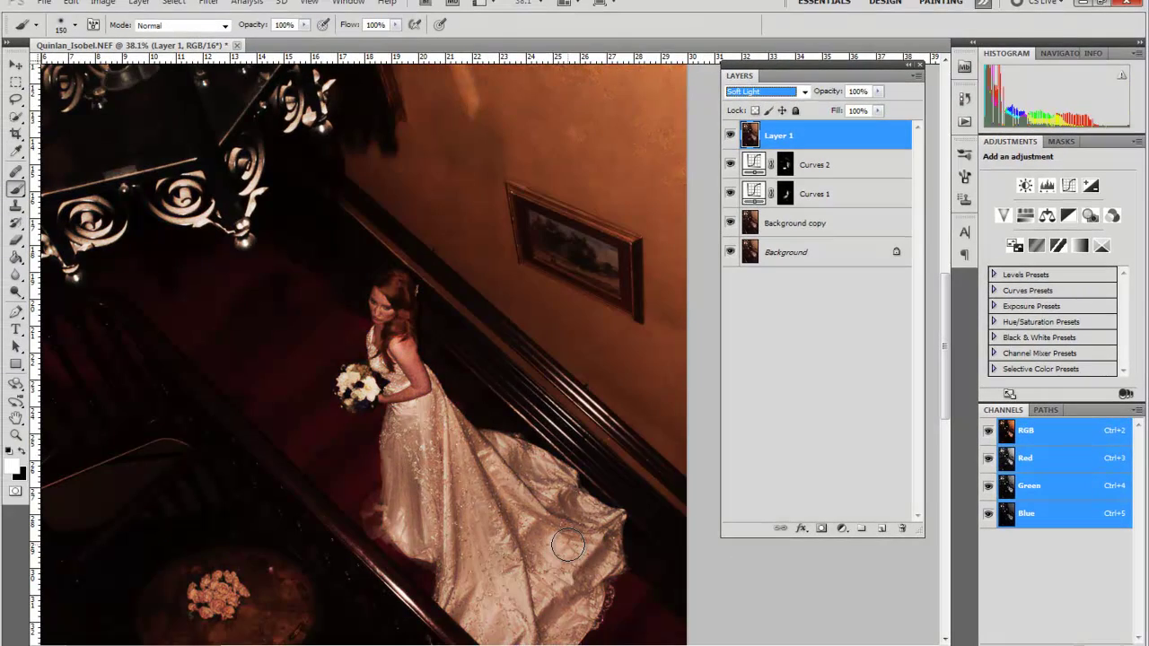
{"action": "left_click", "coordinate": [753, 479]}
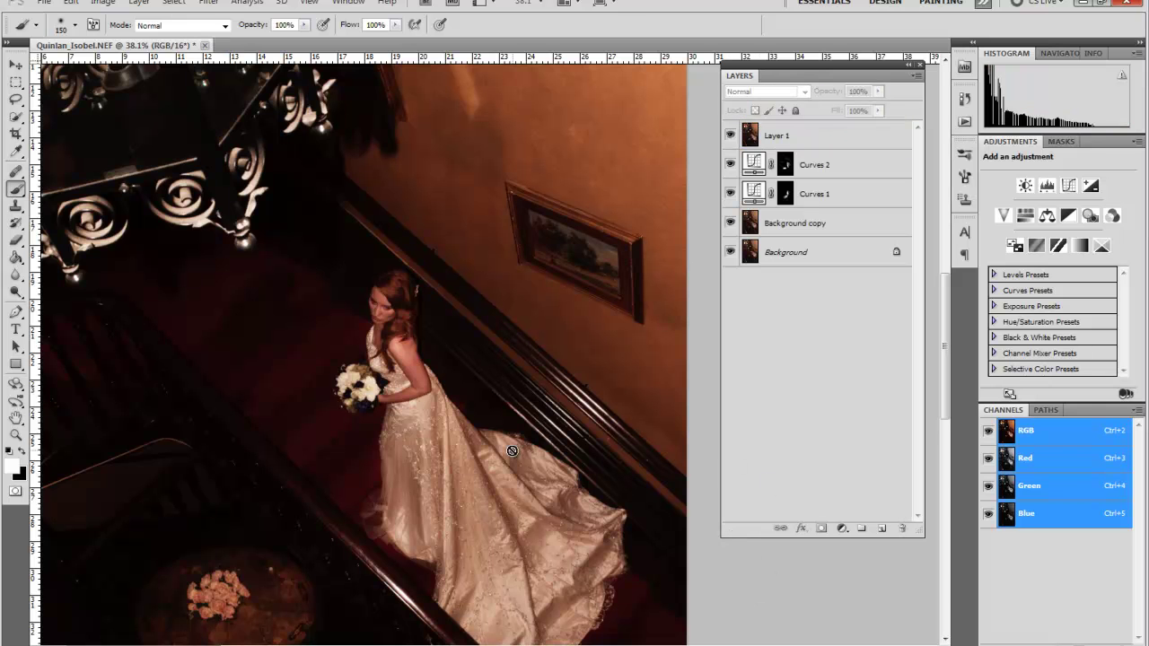
- Compare the photo with and without Layer 1, then add a black layer mask that hides its Soft Light effect
{"action": "scroll", "coordinate": [511, 450], "scroll_direction": "down", "scroll_amount": 3}
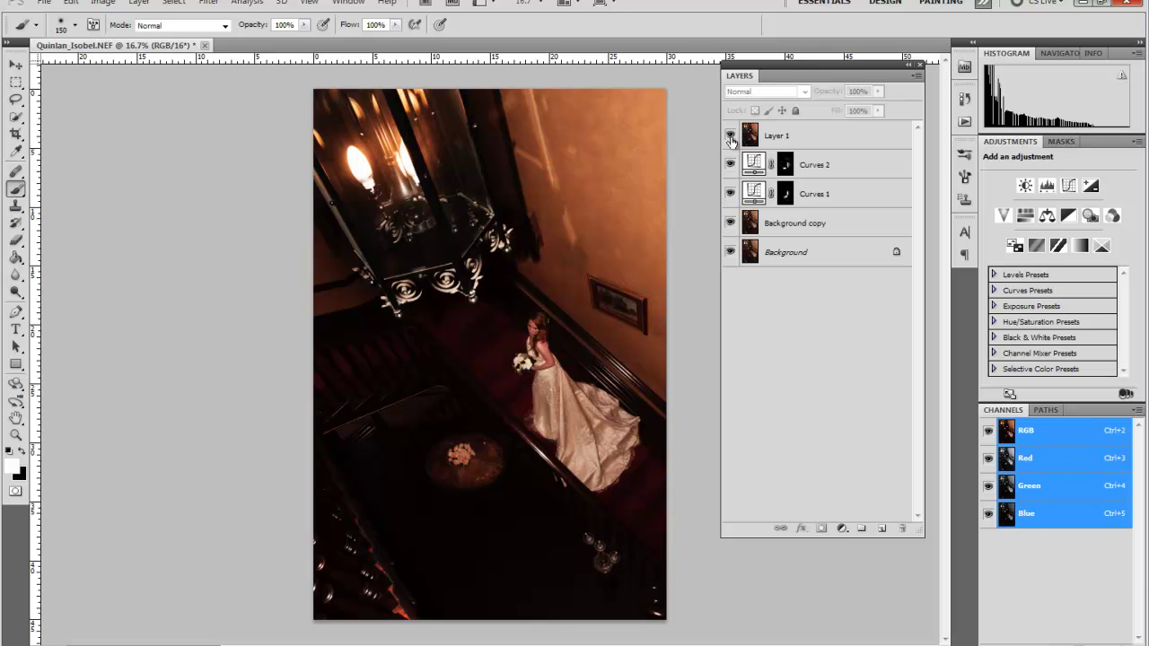
{"action": "left_click", "coordinate": [729, 137]}
{"action": "left_click", "coordinate": [729, 137]}
{"action": "left_click", "coordinate": [762, 137]}
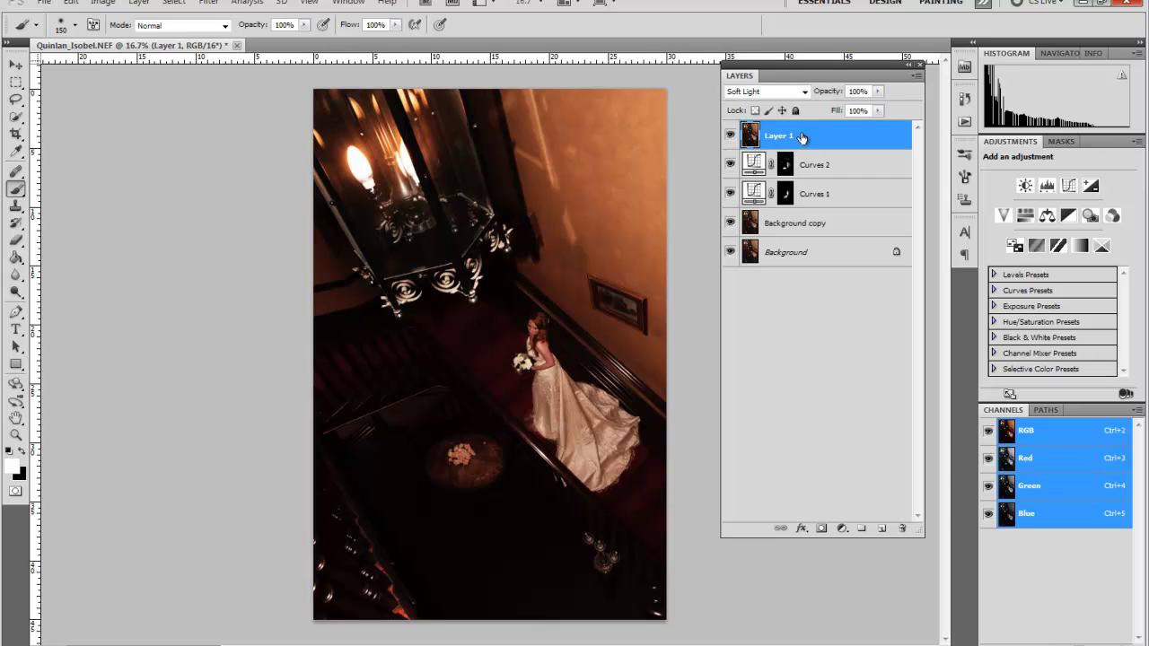
{"action": "left_click", "coordinate": [822, 530], "text": "alt"}
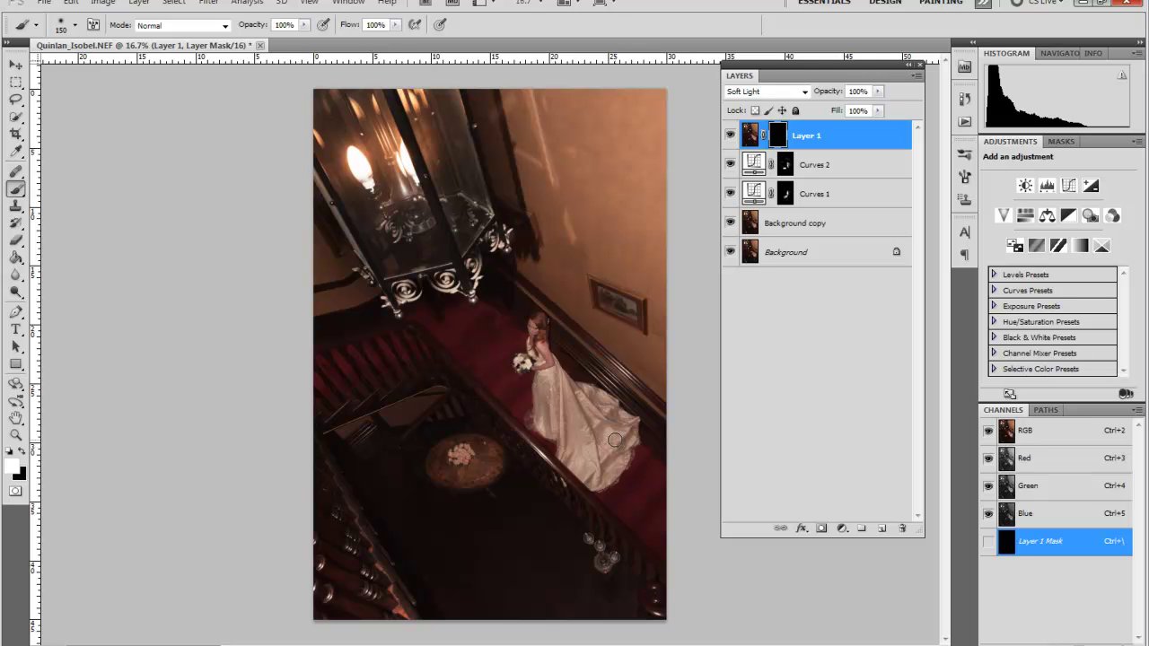
- Lower the brush flow to 14% and paint white on Layer 1's mask over the train of the dress
{"action": "scroll", "coordinate": [618, 444], "scroll_direction": "up", "scroll_amount": 4}
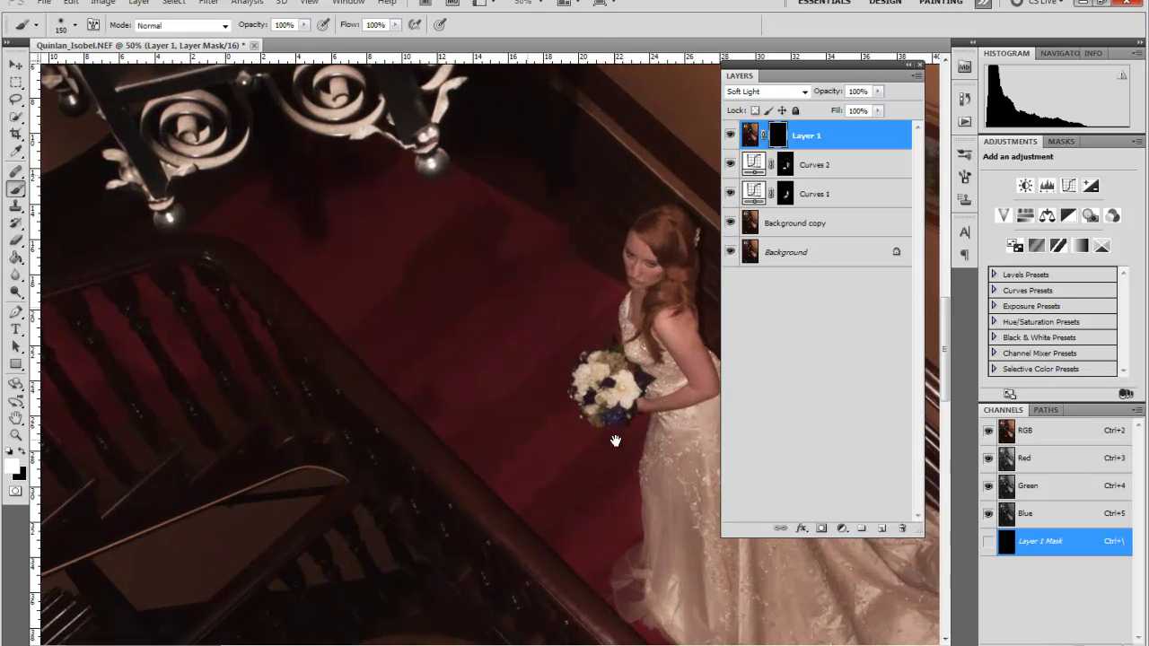
{"action": "left_click_drag", "start_coordinate": [544, 416], "coordinate": [335, 362]}
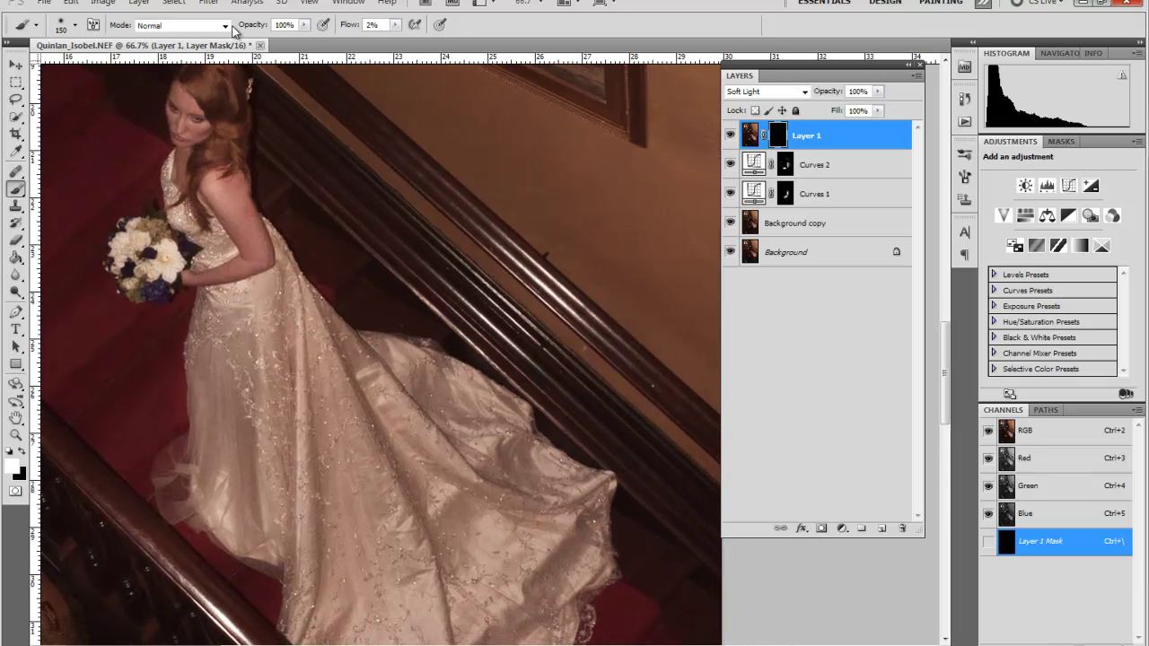
{"action": "mouse_move", "coordinate": [382, 527]}
{"action": "left_mouse_down"}
{"action": "mouse_move", "coordinate": [393, 427]}
{"action": "mouse_move", "coordinate": [429, 461]}
{"action": "mouse_move", "coordinate": [373, 431]}
{"action": "mouse_move", "coordinate": [319, 357]}
{"action": "mouse_move", "coordinate": [367, 465]}
{"action": "left_mouse_up"}
{"action": "mouse_move", "coordinate": [494, 529]}
{"action": "left_mouse_down"}
{"action": "mouse_move", "coordinate": [293, 346]}
{"action": "mouse_move", "coordinate": [352, 549]}
{"action": "mouse_move", "coordinate": [268, 342]}
{"action": "mouse_move", "coordinate": [245, 415]}
{"action": "mouse_move", "coordinate": [232, 320]}
{"action": "mouse_move", "coordinate": [223, 498]}
{"action": "left_mouse_up"}
{"action": "scroll", "coordinate": [359, 503], "scroll_direction": "down", "scroll_amount": 3}
{"action": "mouse_move", "coordinate": [371, 355]}
{"action": "left_mouse_down"}
{"action": "mouse_move", "coordinate": [380, 554]}
{"action": "mouse_move", "coordinate": [431, 397]}
{"action": "mouse_move", "coordinate": [352, 288]}
{"action": "mouse_move", "coordinate": [558, 407]}
{"action": "mouse_move", "coordinate": [438, 319]}
{"action": "mouse_move", "coordinate": [492, 328]}
{"action": "mouse_move", "coordinate": [546, 398]}
{"action": "mouse_move", "coordinate": [565, 457]}
{"action": "mouse_move", "coordinate": [458, 525]}
{"action": "mouse_move", "coordinate": [541, 472]}
{"action": "mouse_move", "coordinate": [517, 566]}
{"action": "mouse_move", "coordinate": [397, 580]}
{"action": "mouse_move", "coordinate": [371, 503]}
{"action": "mouse_move", "coordinate": [434, 531]}
{"action": "mouse_move", "coordinate": [354, 322]}
{"action": "left_mouse_up"}
{"action": "left_click_drag", "start_coordinate": [408, 381], "coordinate": [489, 477]}
- Reduce the brush to 90 px and paint the Soft Light effect into the skirt and lower hem of the dress
{"action": "key", "text": "bracketleft"}
{"action": "key", "text": "bracketleft"}
{"action": "key", "text": "bracketleft"}
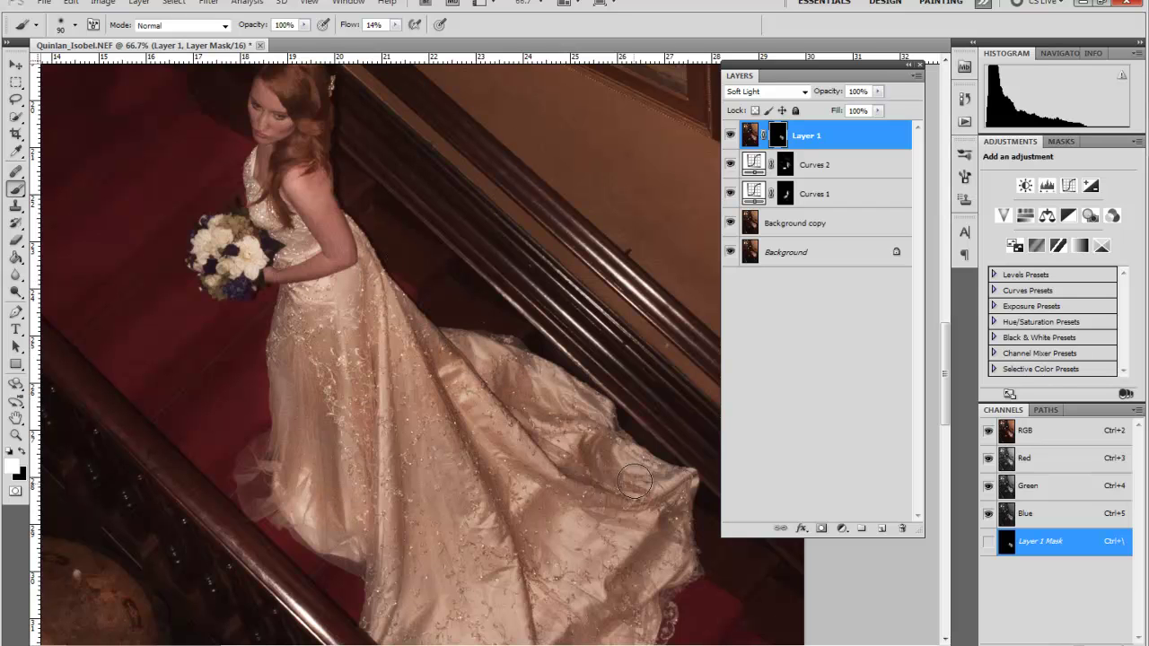
{"action": "mouse_move", "coordinate": [616, 560]}
{"action": "left_mouse_down"}
{"action": "mouse_move", "coordinate": [631, 545]}
{"action": "mouse_move", "coordinate": [584, 473]}
{"action": "left_mouse_up"}
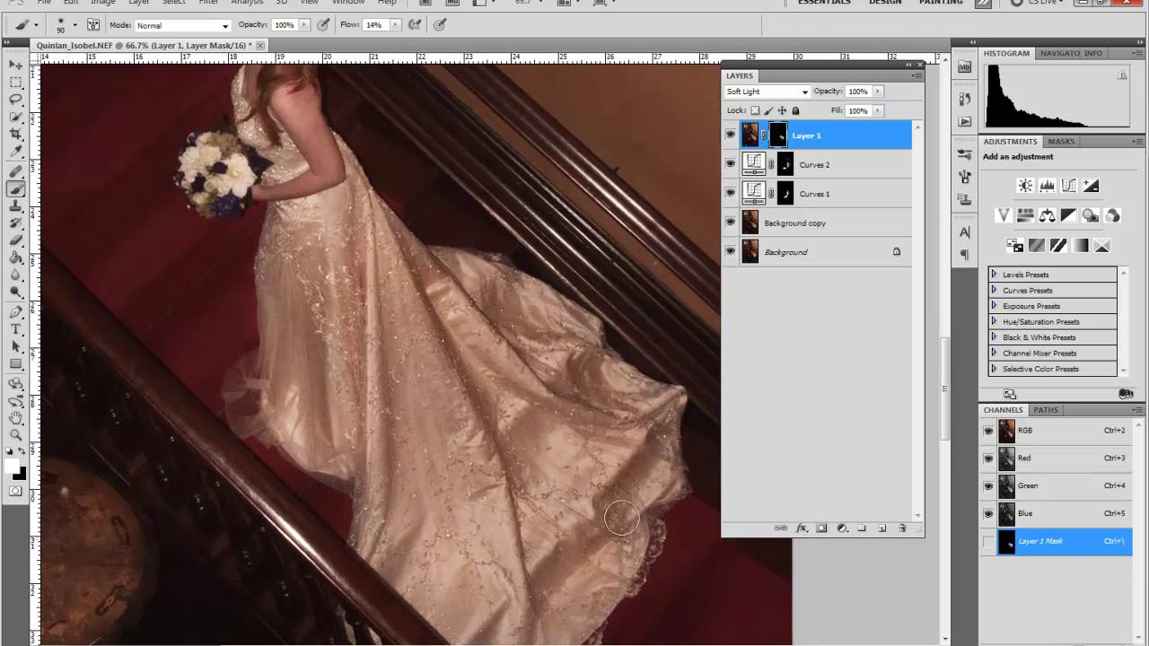
{"action": "mouse_move", "coordinate": [529, 596]}
{"action": "left_mouse_down"}
{"action": "mouse_move", "coordinate": [518, 504]}
{"action": "mouse_move", "coordinate": [445, 414]}
{"action": "mouse_move", "coordinate": [425, 429]}
{"action": "mouse_move", "coordinate": [379, 400]}
{"action": "left_mouse_up"}
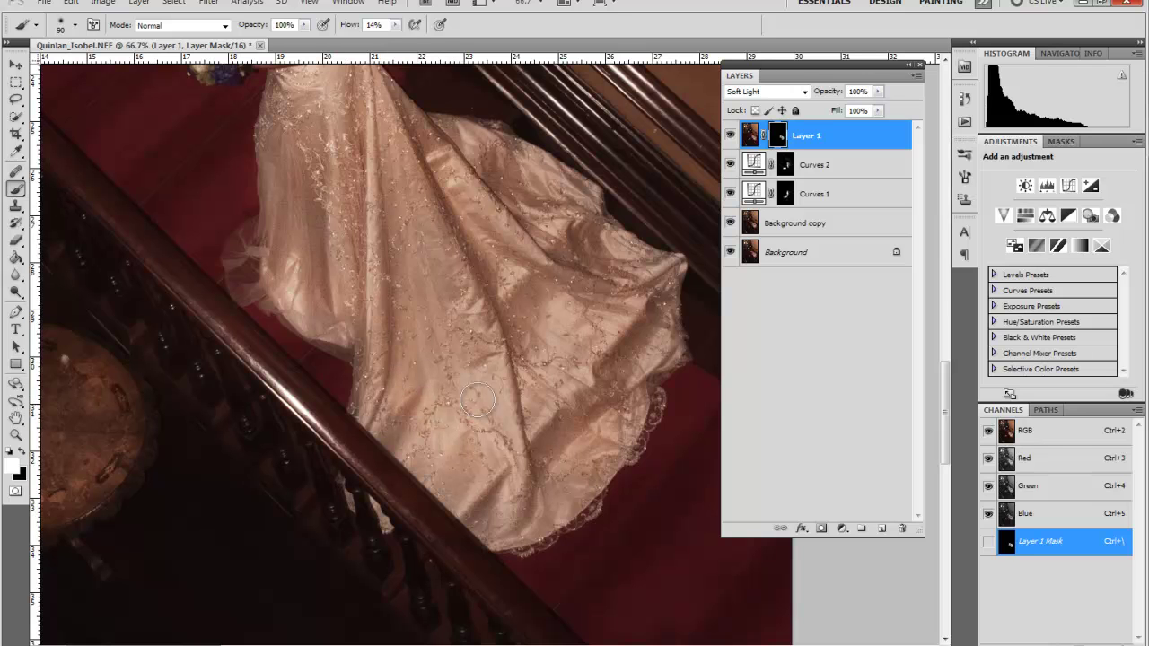
{"action": "left_click_drag", "start_coordinate": [508, 340], "coordinate": [584, 464]}
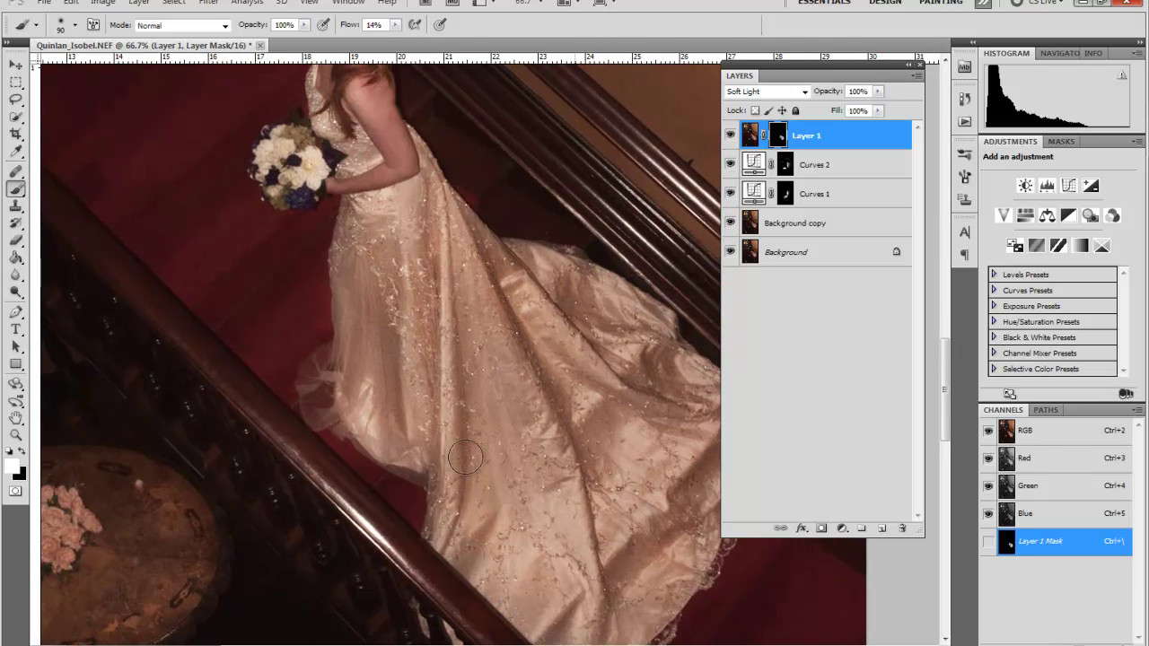
{"action": "left_click_drag", "start_coordinate": [360, 392], "coordinate": [413, 441]}
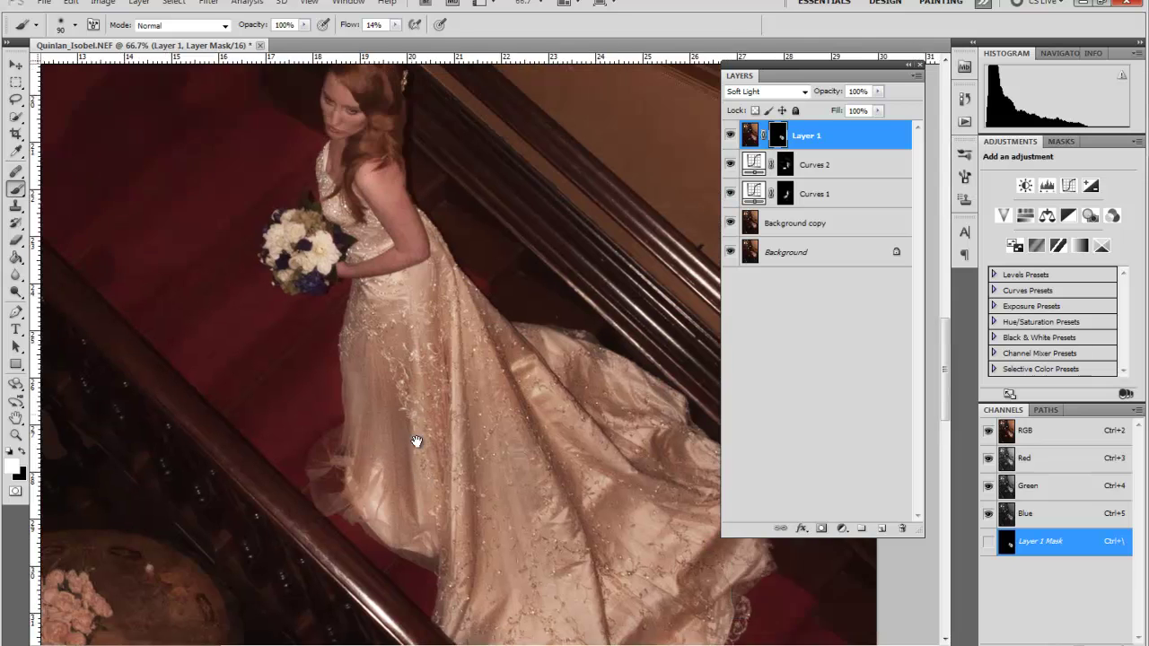
- Paint the beaded bodice into Layer 1's mask close up, using a smaller brush at 58% flow
{"action": "key", "text": "bracketleft"}
{"action": "key", "text": "bracketleft"}
{"action": "key", "text": "bracketleft"}
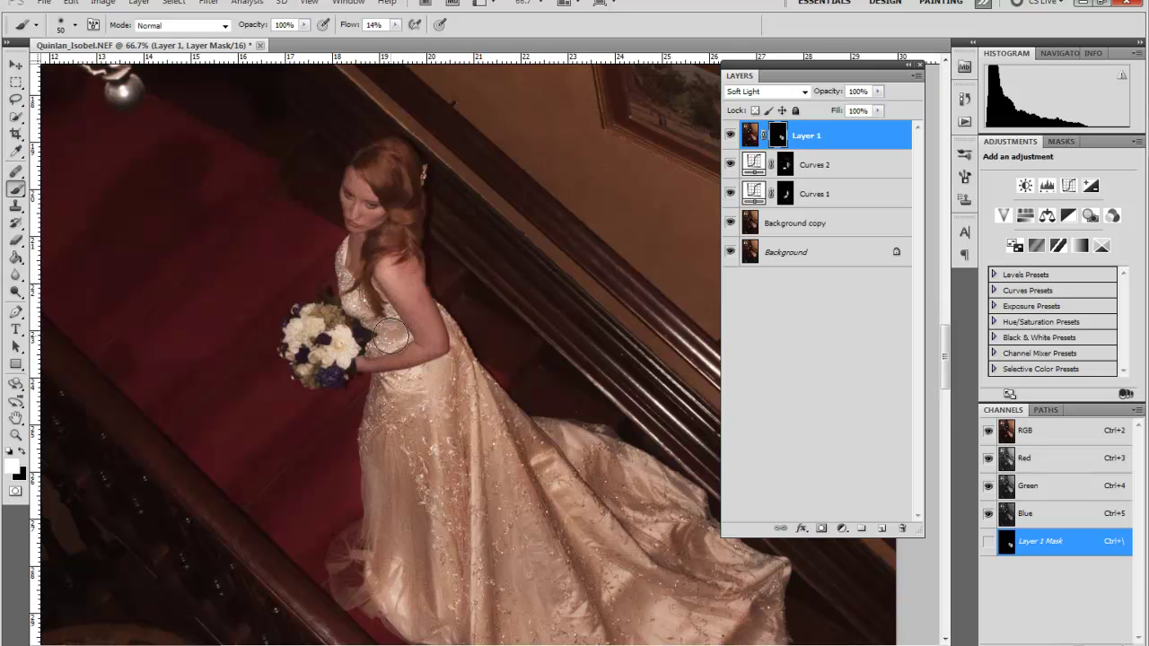
{"action": "scroll", "coordinate": [395, 349], "scroll_direction": "up", "scroll_amount": 5}
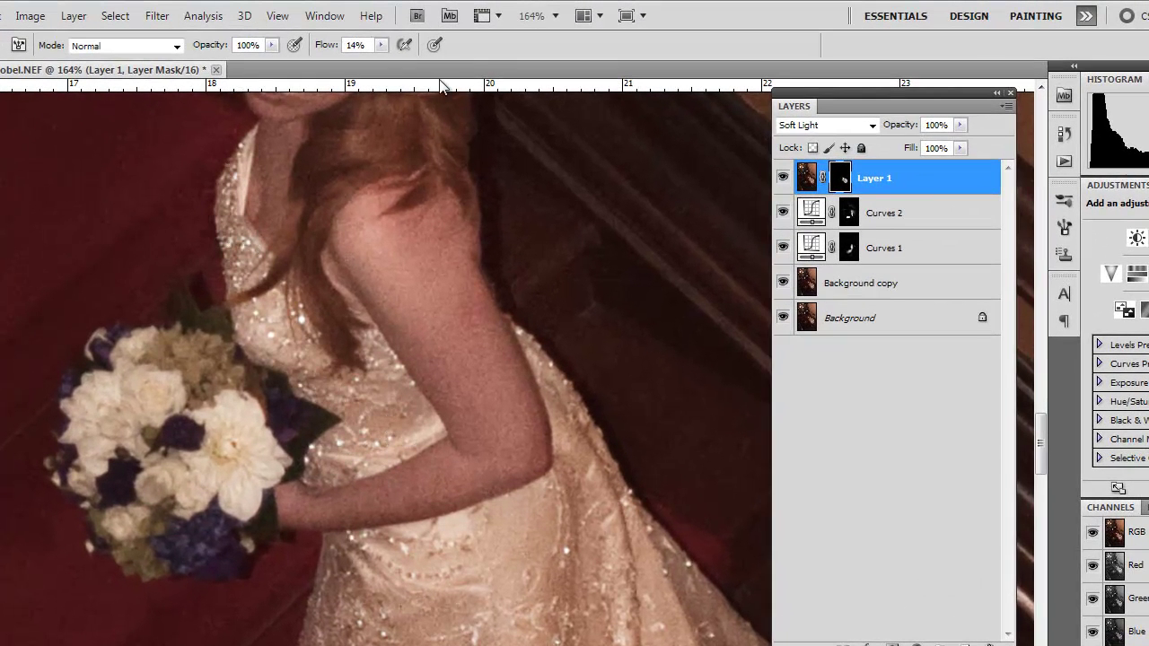
{"action": "mouse_move", "coordinate": [292, 168]}
{"action": "left_mouse_down"}
{"action": "mouse_move", "coordinate": [250, 255]}
{"action": "mouse_move", "coordinate": [229, 221]}
{"action": "mouse_move", "coordinate": [228, 185]}
{"action": "mouse_move", "coordinate": [247, 266]}
{"action": "mouse_move", "coordinate": [276, 304]}
{"action": "mouse_move", "coordinate": [260, 332]}
{"action": "mouse_move", "coordinate": [306, 363]}
{"action": "mouse_move", "coordinate": [286, 358]}
{"action": "mouse_move", "coordinate": [367, 389]}
{"action": "mouse_move", "coordinate": [379, 384]}
{"action": "mouse_move", "coordinate": [355, 316]}
{"action": "mouse_move", "coordinate": [407, 412]}
{"action": "mouse_move", "coordinate": [382, 438]}
{"action": "mouse_move", "coordinate": [328, 455]}
{"action": "mouse_move", "coordinate": [397, 461]}
{"action": "mouse_move", "coordinate": [421, 410]}
{"action": "mouse_move", "coordinate": [341, 297]}
{"action": "mouse_move", "coordinate": [418, 367]}
{"action": "mouse_move", "coordinate": [464, 437]}
{"action": "mouse_move", "coordinate": [373, 463]}
{"action": "left_mouse_up"}
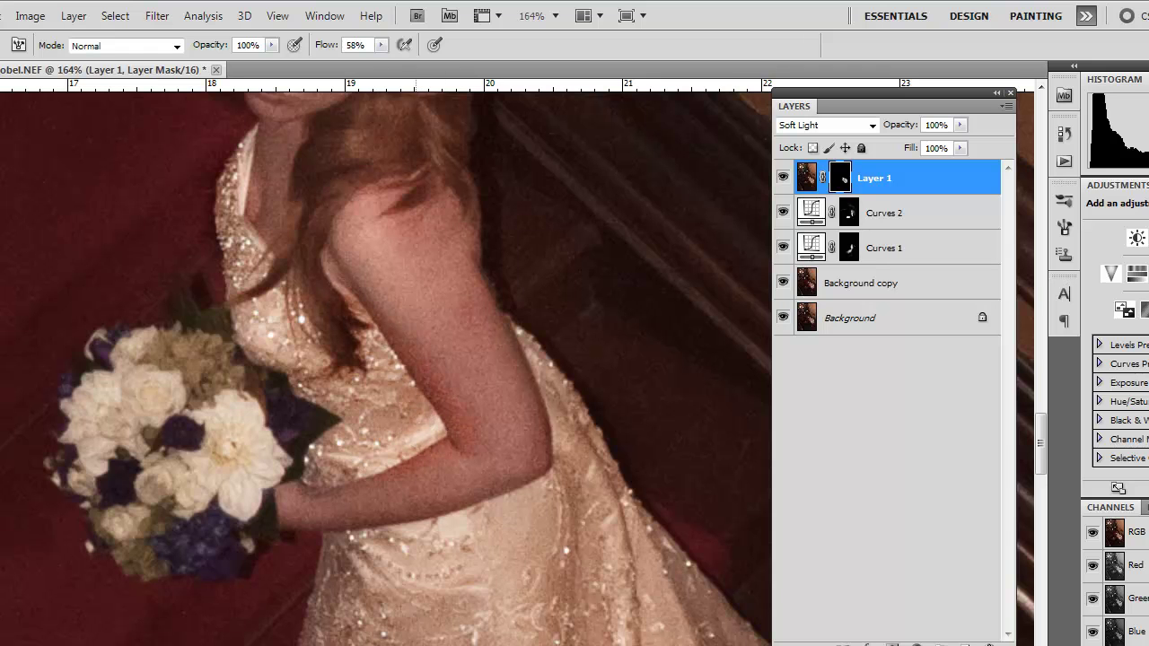
{"action": "mouse_move", "coordinate": [483, 504]}
{"action": "left_mouse_down"}
{"action": "mouse_move", "coordinate": [467, 489]}
{"action": "mouse_move", "coordinate": [377, 484]}
{"action": "mouse_move", "coordinate": [470, 439]}
{"action": "left_mouse_up"}
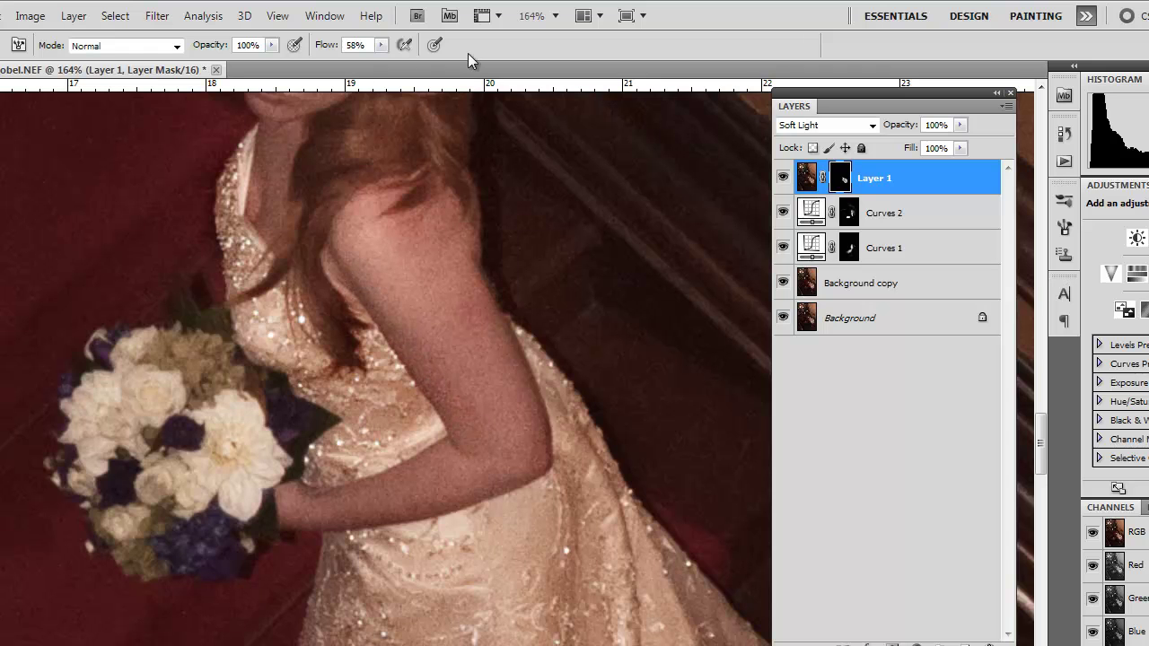
- Set the brush flow to 36% and paint the bouquet and the bride's hair into Layer 1's mask
{"action": "left_click_drag", "start_coordinate": [332, 49], "coordinate": [313, 49]}
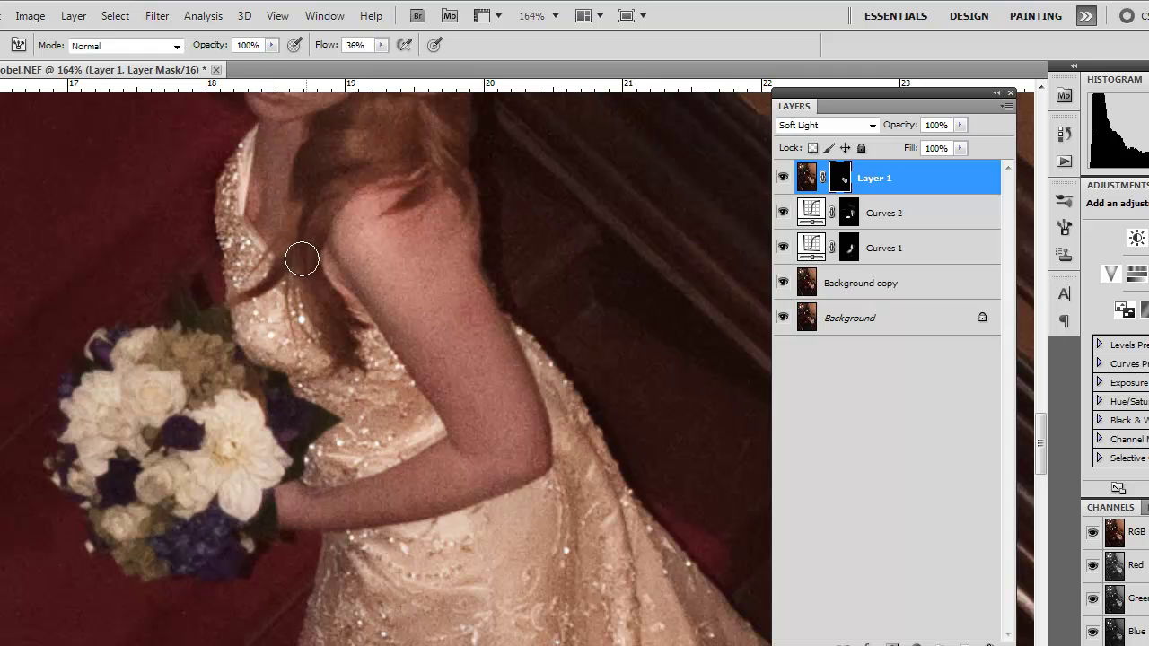
{"action": "mouse_move", "coordinate": [213, 437]}
{"action": "left_mouse_down"}
{"action": "mouse_move", "coordinate": [203, 398]}
{"action": "mouse_move", "coordinate": [216, 414]}
{"action": "mouse_move", "coordinate": [157, 472]}
{"action": "mouse_move", "coordinate": [132, 465]}
{"action": "mouse_move", "coordinate": [119, 520]}
{"action": "mouse_move", "coordinate": [207, 526]}
{"action": "mouse_move", "coordinate": [153, 545]}
{"action": "mouse_move", "coordinate": [133, 519]}
{"action": "mouse_move", "coordinate": [169, 479]}
{"action": "mouse_move", "coordinate": [243, 435]}
{"action": "mouse_move", "coordinate": [202, 450]}
{"action": "mouse_move", "coordinate": [163, 399]}
{"action": "mouse_move", "coordinate": [89, 419]}
{"action": "mouse_move", "coordinate": [124, 353]}
{"action": "mouse_move", "coordinate": [83, 373]}
{"action": "mouse_move", "coordinate": [194, 385]}
{"action": "mouse_move", "coordinate": [218, 363]}
{"action": "mouse_move", "coordinate": [203, 359]}
{"action": "mouse_move", "coordinate": [201, 319]}
{"action": "mouse_move", "coordinate": [230, 378]}
{"action": "mouse_move", "coordinate": [221, 407]}
{"action": "left_mouse_up"}
{"action": "scroll", "coordinate": [220, 406], "scroll_direction": "down", "scroll_amount": 5}
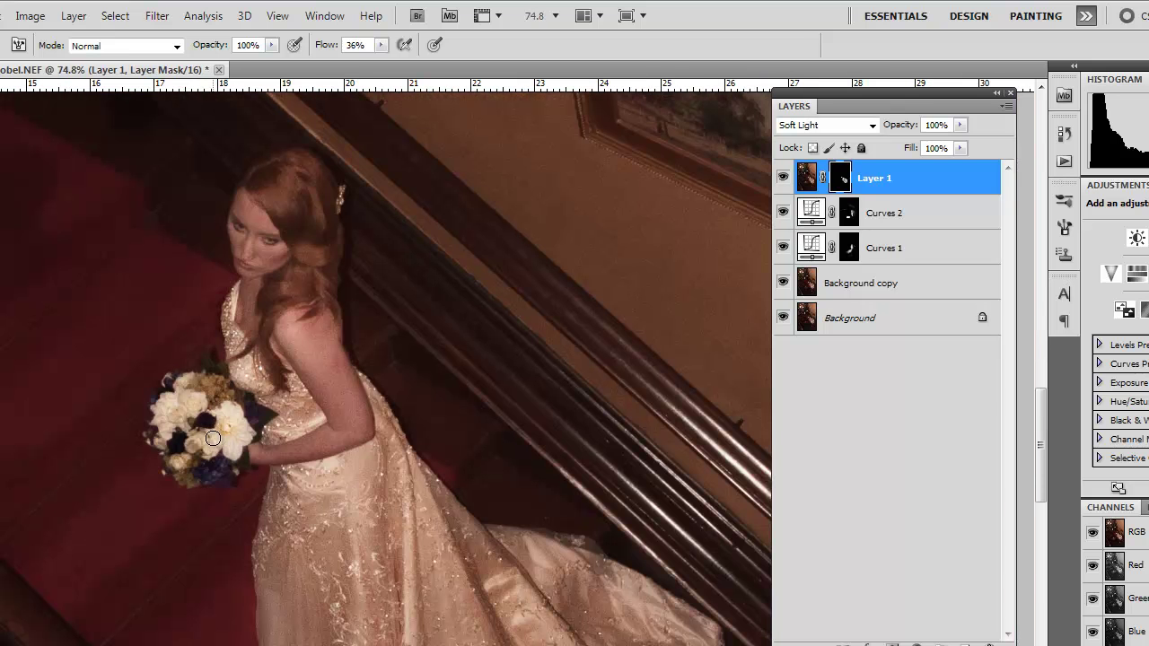
{"action": "left_click_drag", "start_coordinate": [294, 208], "coordinate": [299, 184]}
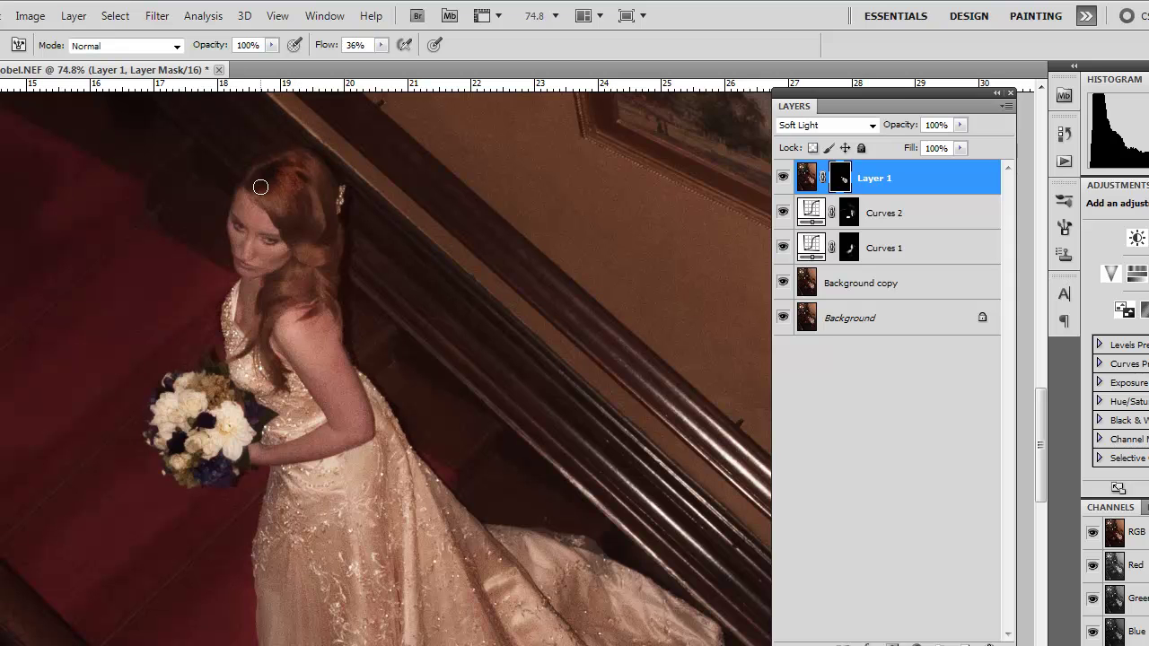
{"action": "left_click_drag", "start_coordinate": [297, 197], "coordinate": [303, 160]}
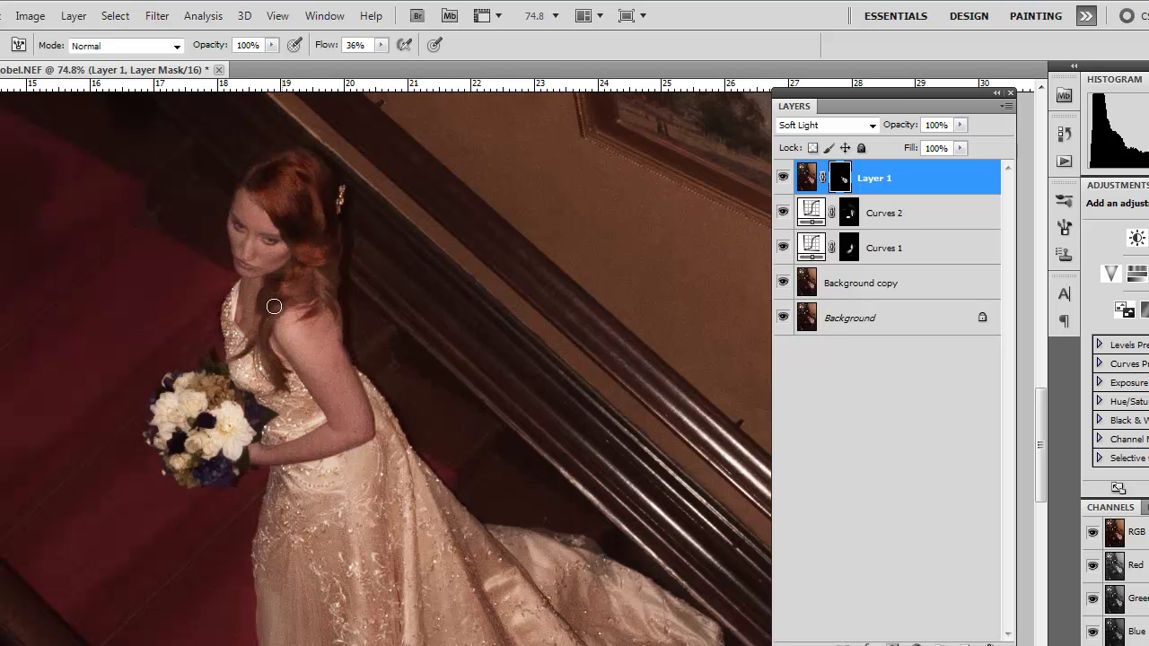
{"action": "scroll", "coordinate": [330, 260], "scroll_direction": "up", "scroll_amount": 3}
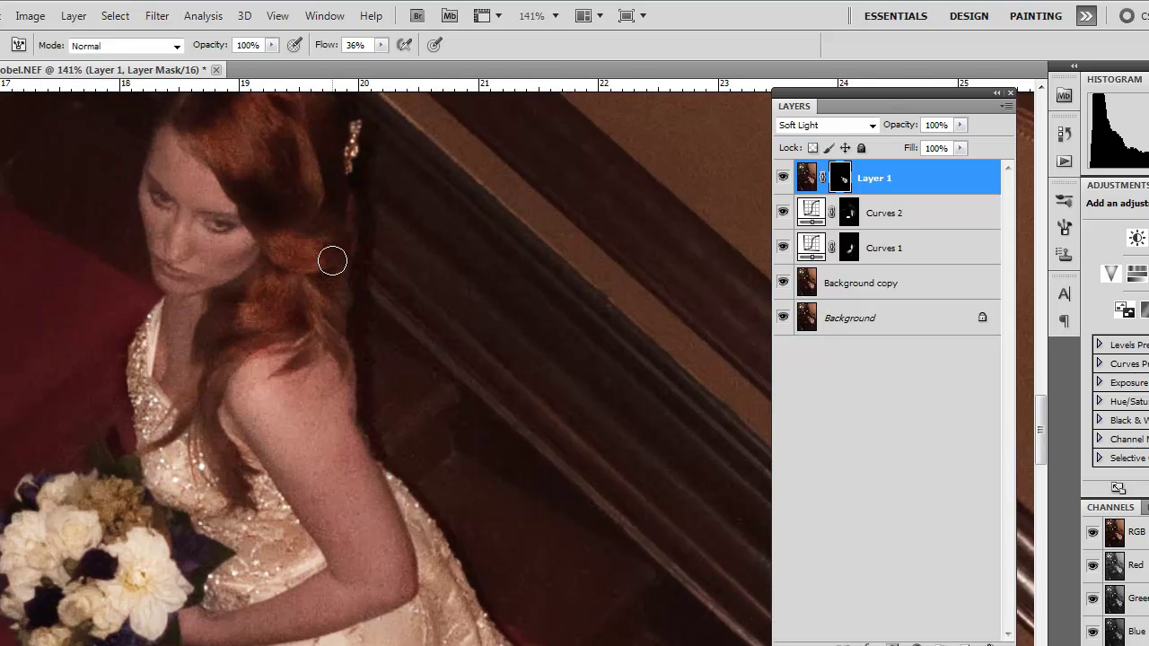
{"action": "mouse_move", "coordinate": [317, 320]}
{"action": "left_mouse_down"}
{"action": "mouse_move", "coordinate": [331, 297]}
{"action": "mouse_move", "coordinate": [330, 232]}
{"action": "left_mouse_up"}
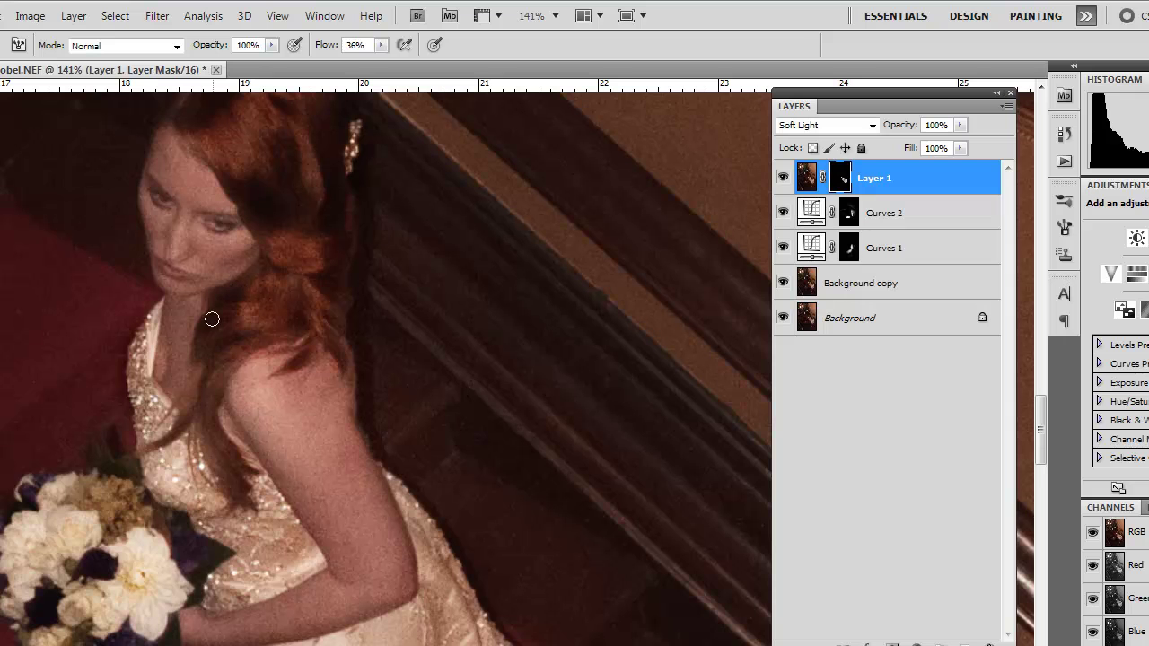
{"action": "left_click_drag", "start_coordinate": [215, 420], "coordinate": [228, 488]}
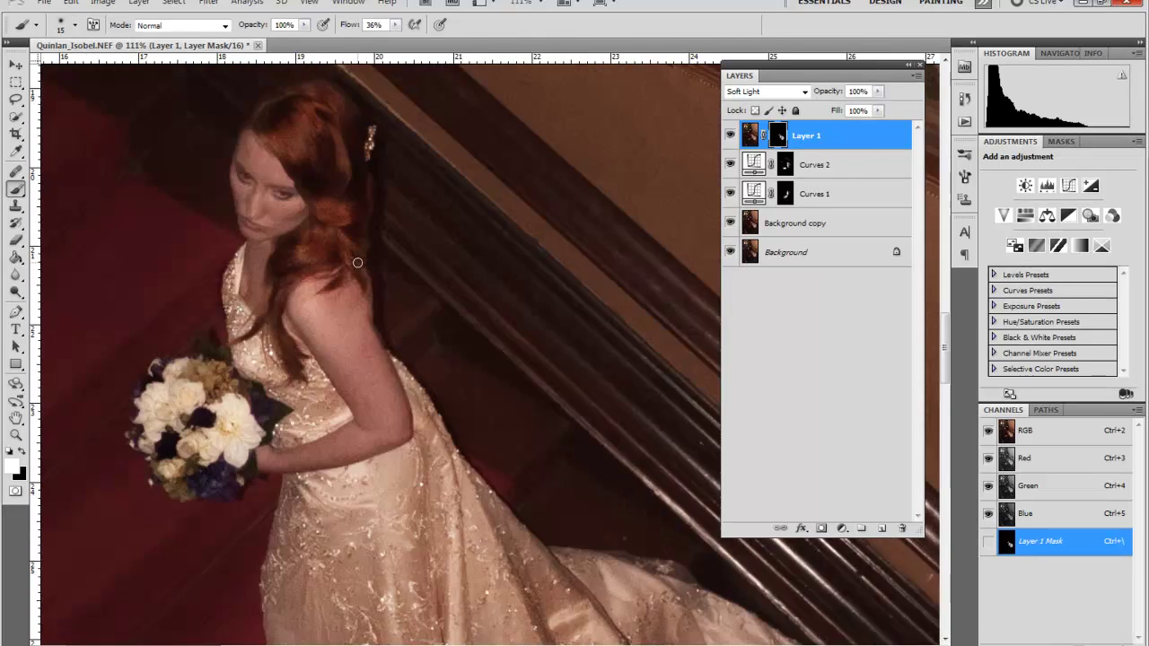
- Lower Layer 1's opacity to 81% and compare the bride with the layer hidden and shown
{"action": "scroll", "coordinate": [358, 262], "scroll_direction": "down", "scroll_amount": 5}
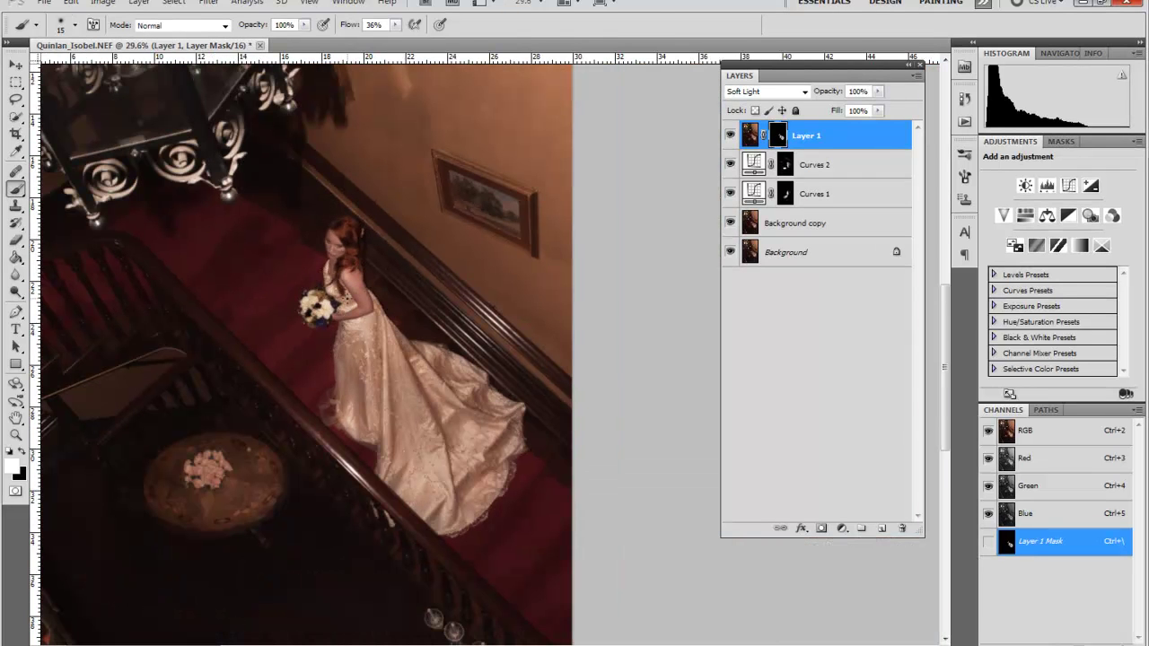
{"action": "scroll", "coordinate": [367, 311], "scroll_direction": "down", "scroll_amount": 2}
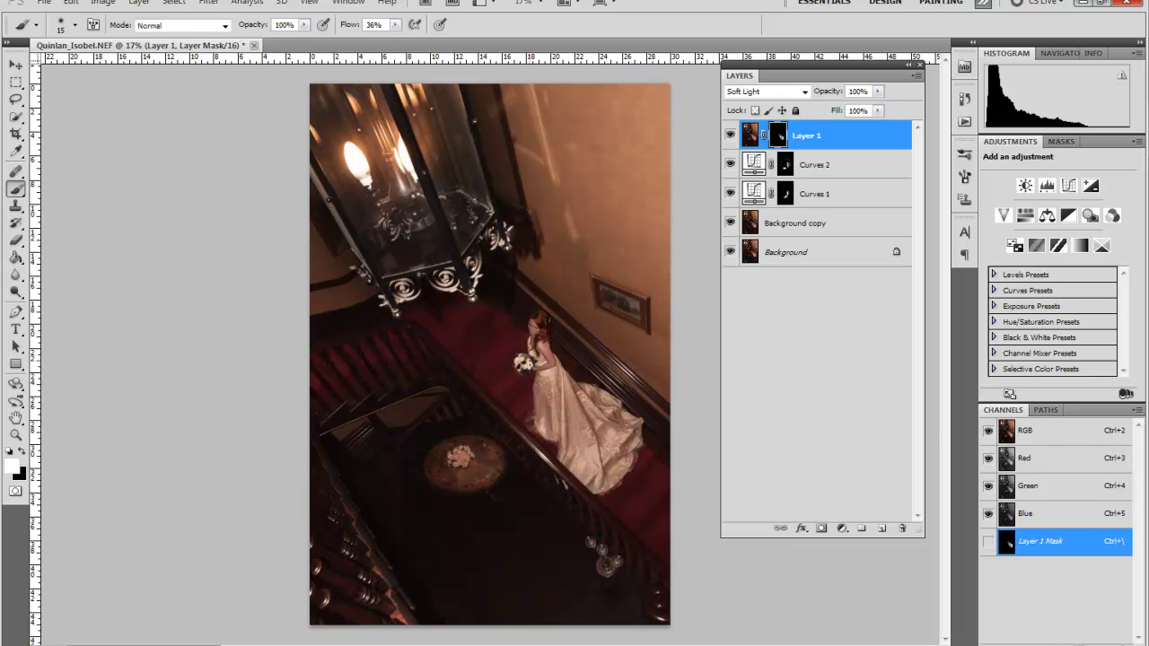
{"action": "scroll", "coordinate": [530, 361], "scroll_direction": "up", "scroll_amount": 3}
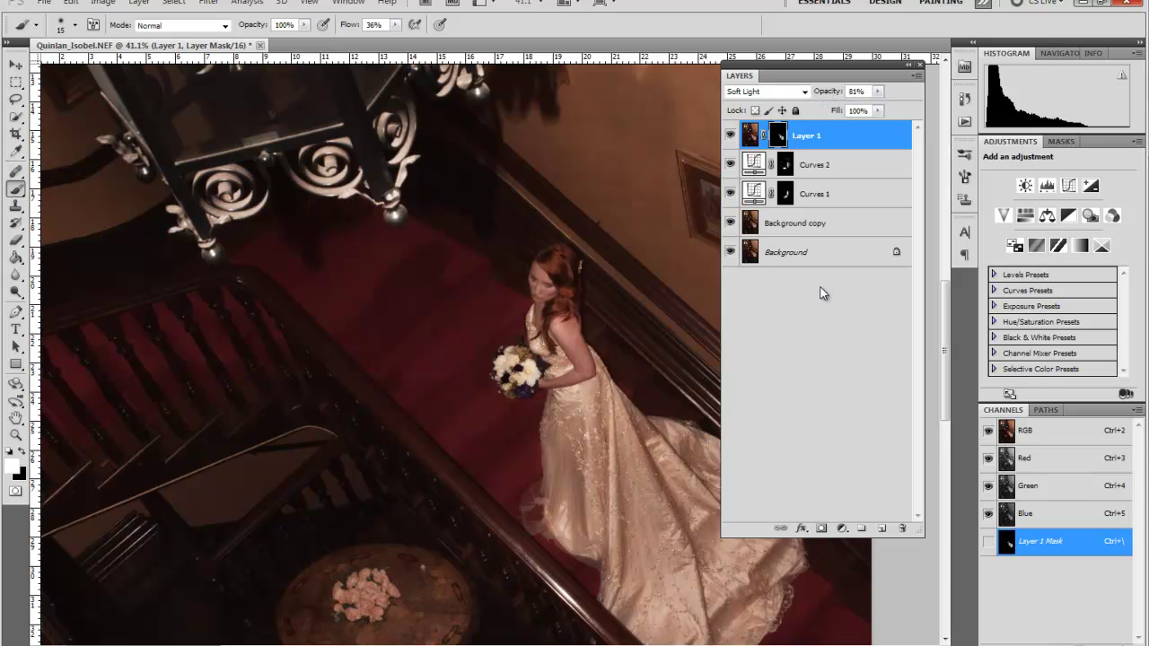
{"action": "left_click", "coordinate": [730, 136]}
{"action": "left_click", "coordinate": [730, 136]}
{"action": "left_click", "coordinate": [729, 135]}
{"action": "left_click", "coordinate": [730, 135]}
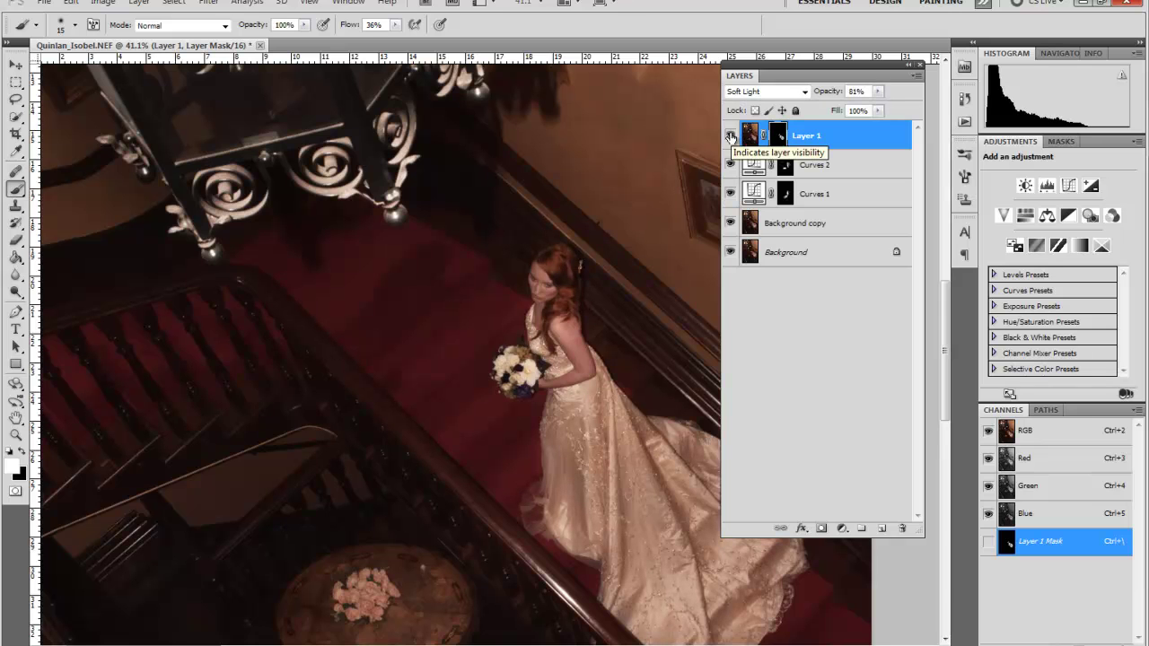
- Collapse the floating Layers panel, check the whole photo, and dock the panel beside Channels and Paths
{"action": "left_click", "coordinate": [911, 65]}
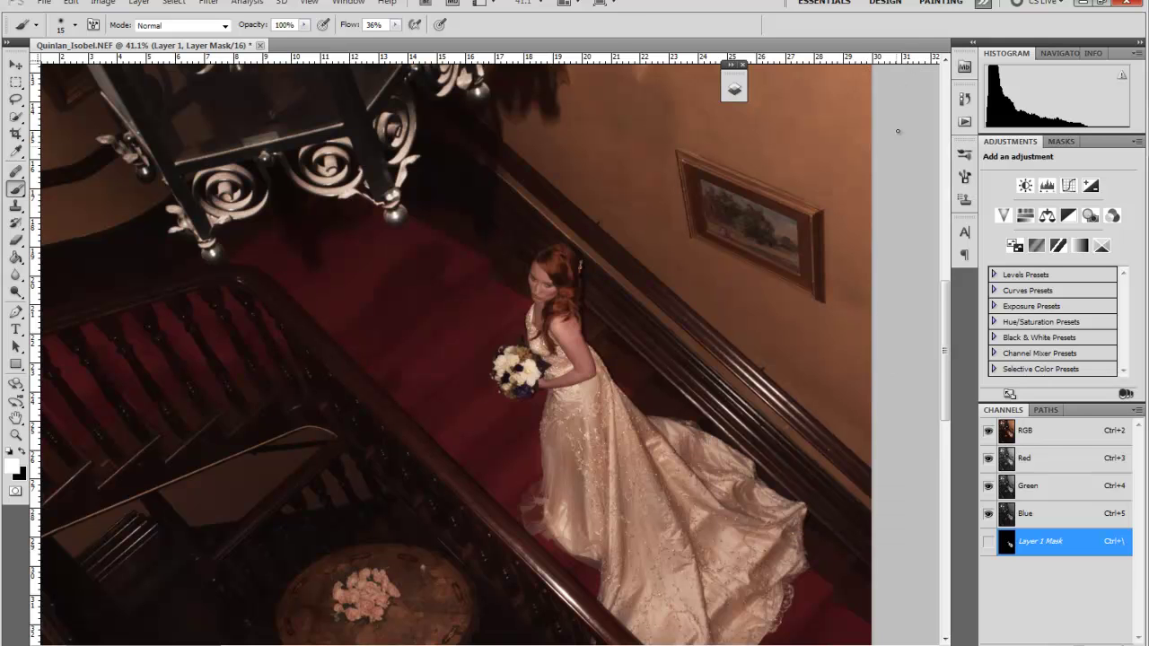
{"action": "scroll", "coordinate": [847, 297], "scroll_direction": "up", "scroll_amount": 2}
{"action": "scroll", "coordinate": [848, 297], "scroll_direction": "down", "scroll_amount": 6}
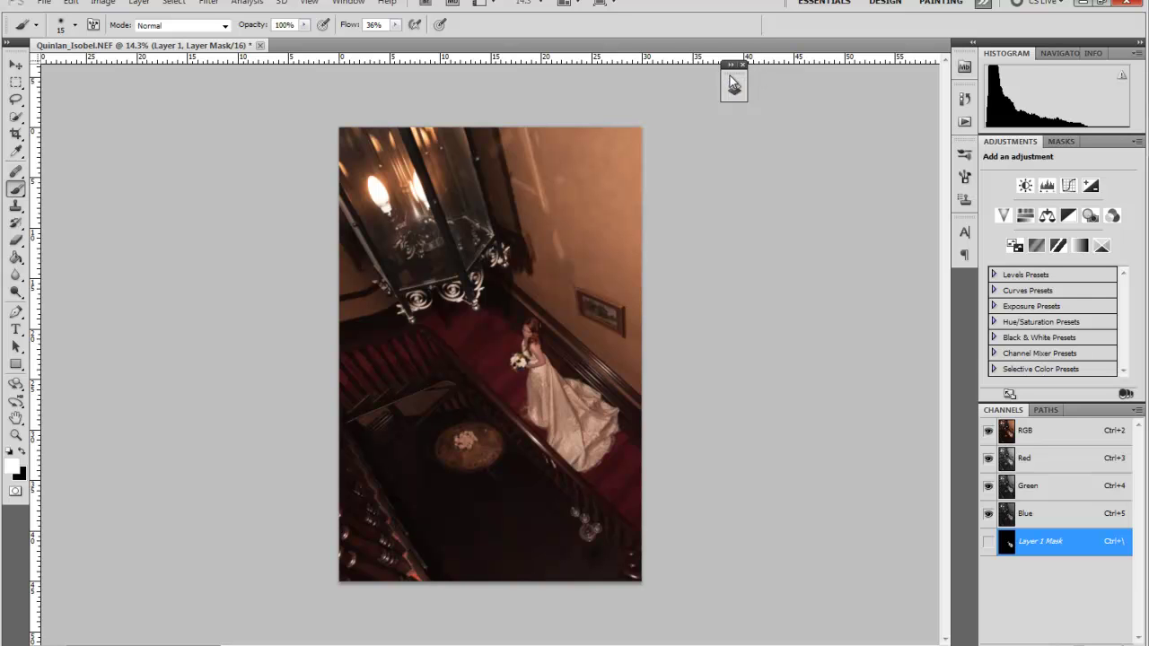
{"action": "left_click_drag", "start_coordinate": [733, 89], "coordinate": [1062, 411]}
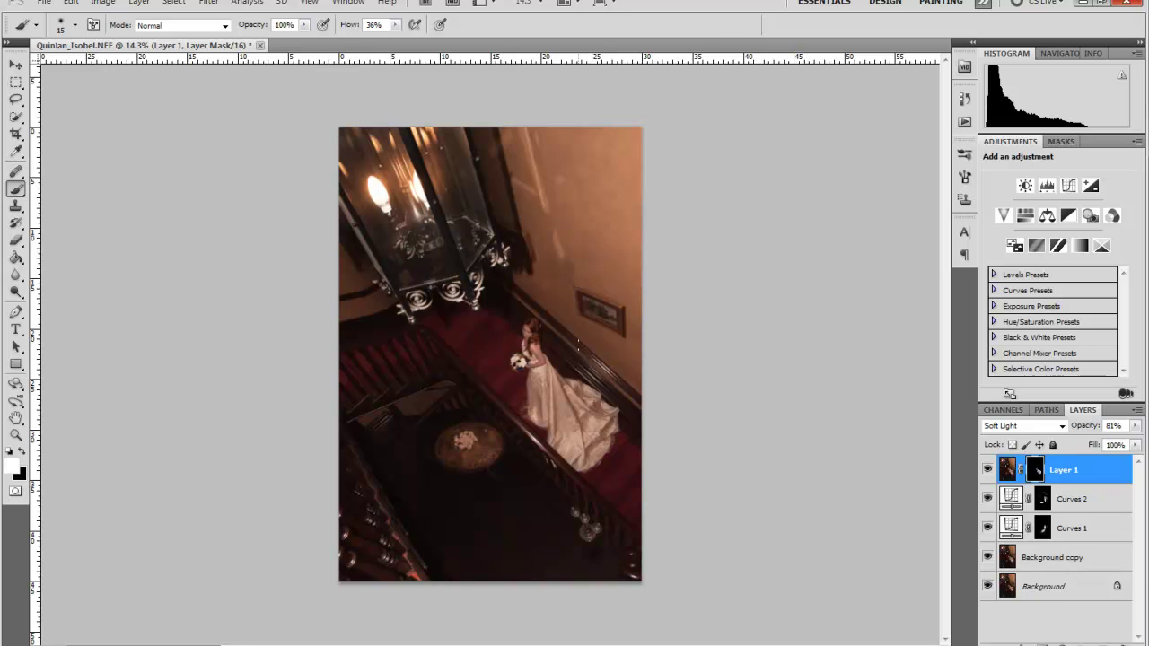
- Lasso a loose rounded area inside the photo's edges, enclosing the lantern, the bride and the table
{"action": "key", "text": "l"}
{"action": "mouse_move", "coordinate": [216, 241]}
{"action": "left_mouse_down"}
{"action": "mouse_move", "coordinate": [216, 144]}
{"action": "mouse_move", "coordinate": [297, 112]}
{"action": "mouse_move", "coordinate": [443, 107]}
{"action": "left_mouse_up"}
{"action": "mouse_move", "coordinate": [522, 266]}
{"action": "left_mouse_down"}
{"action": "mouse_move", "coordinate": [526, 520]}
{"action": "mouse_move", "coordinate": [503, 589]}
{"action": "mouse_move", "coordinate": [221, 592]}
{"action": "mouse_move", "coordinate": [216, 238]}
{"action": "left_mouse_up"}
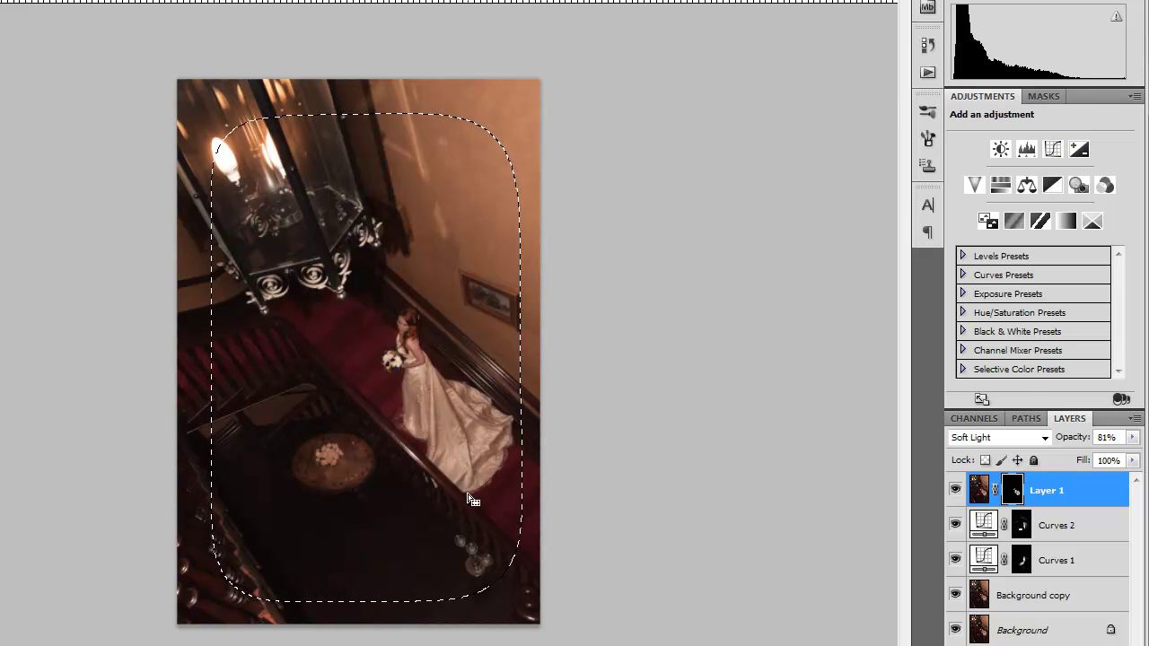
- Add a Curves layer with an inverted mask to darken the photo's edges, setting its midtone point to input 133, output 112
{"action": "left_click", "coordinate": [1051, 149]}
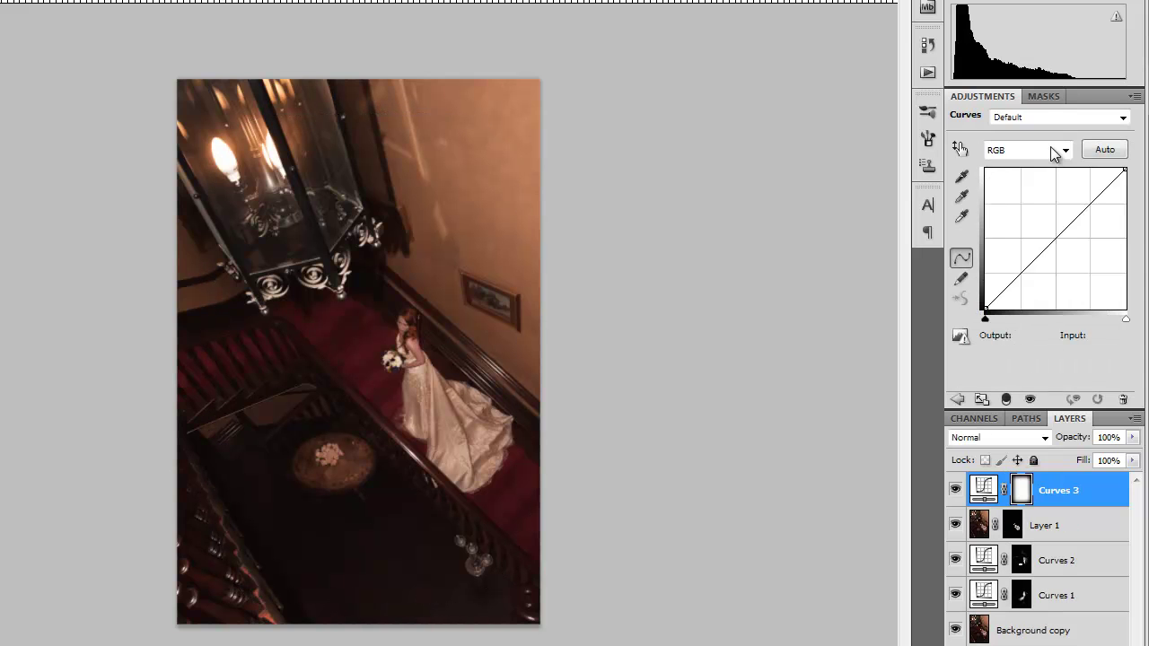
{"action": "left_click_drag", "start_coordinate": [1056, 236], "coordinate": [1057, 259]}
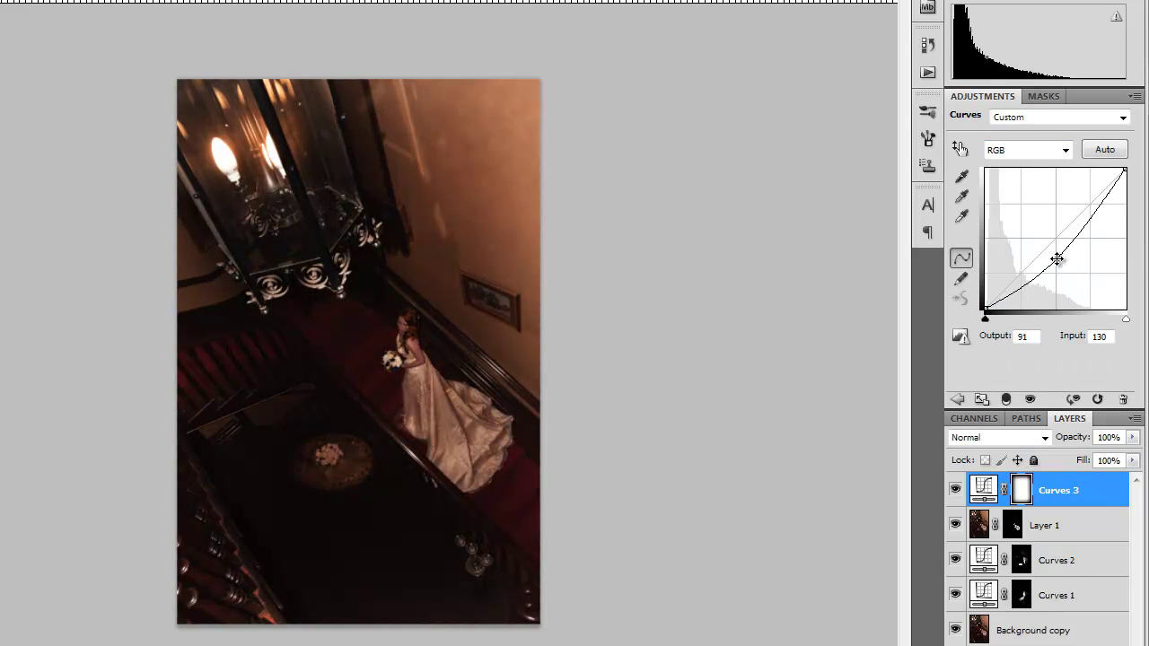
{"action": "key", "text": "ctrl+i"}
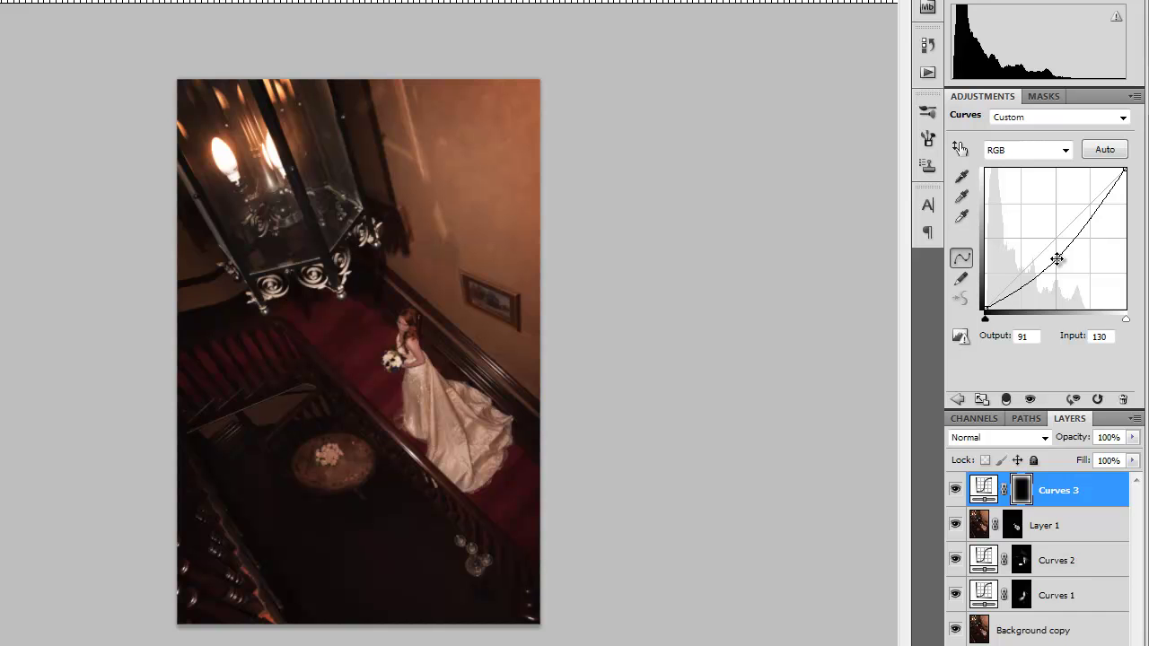
{"action": "mouse_move", "coordinate": [1058, 259]}
{"action": "left_mouse_down"}
{"action": "mouse_move", "coordinate": [1065, 300]}
{"action": "mouse_move", "coordinate": [1059, 246]}
{"action": "left_mouse_up"}
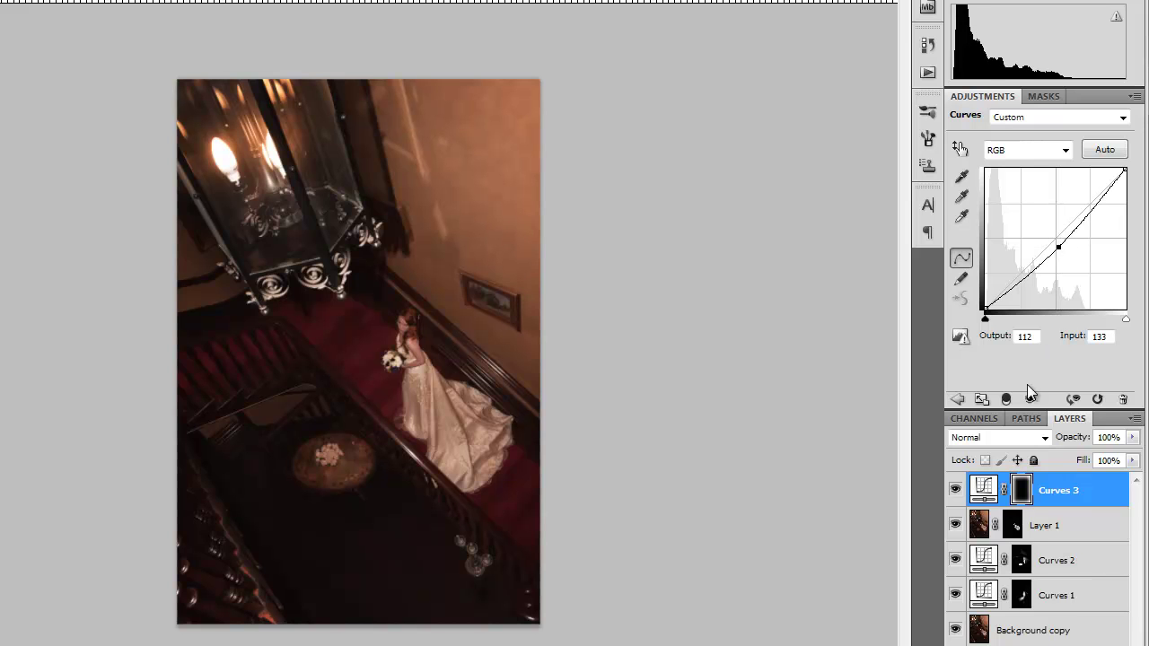
{"action": "left_click", "coordinate": [957, 400]}
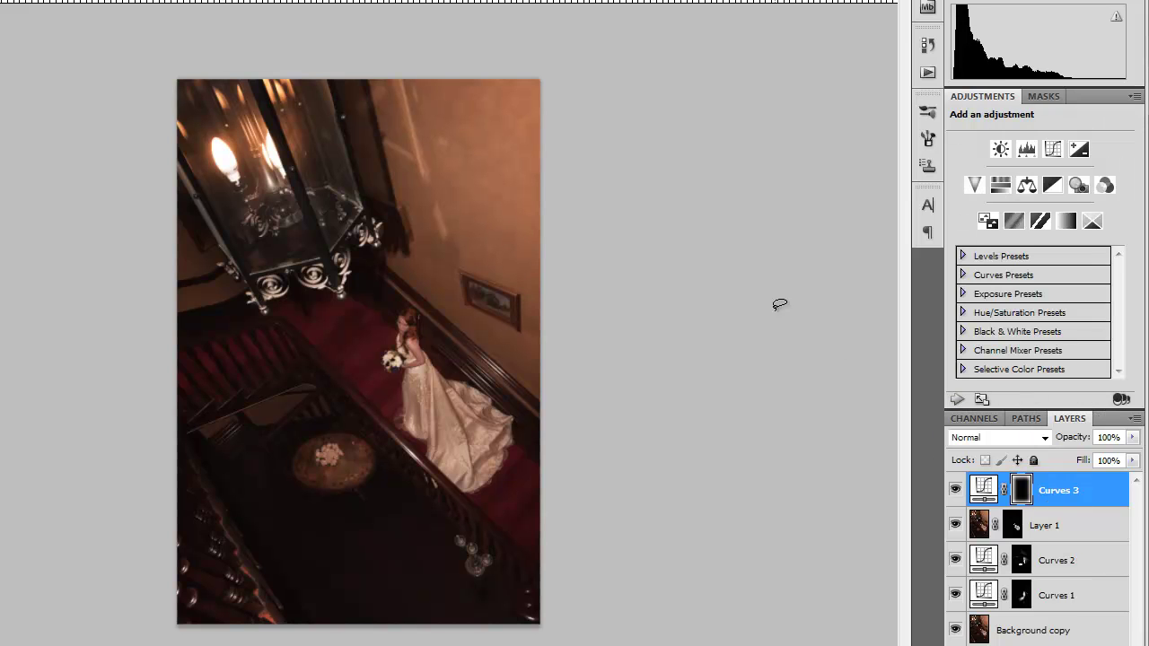
- Lasso a wider area nearer the photo's edges and add an edge-darkening Curves layer with input 125, output 92
{"action": "left_click_drag", "start_coordinate": [188, 84], "coordinate": [504, 88]}
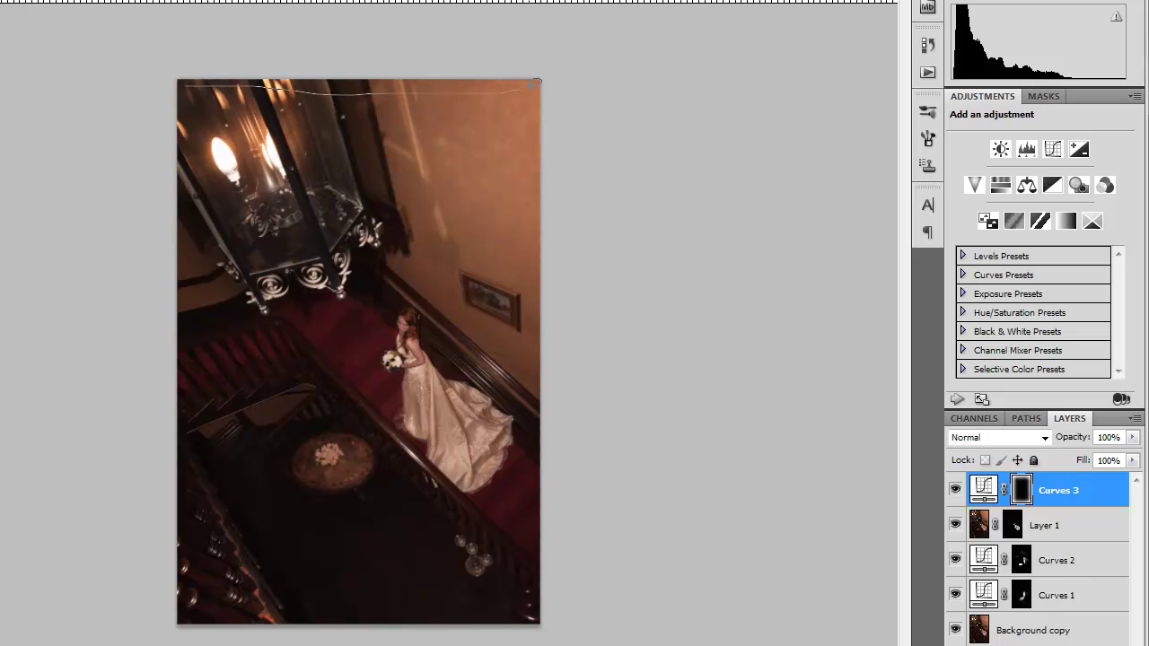
{"action": "mouse_move", "coordinate": [536, 181]}
{"action": "left_mouse_down"}
{"action": "mouse_move", "coordinate": [537, 581]}
{"action": "mouse_move", "coordinate": [474, 600]}
{"action": "mouse_move", "coordinate": [308, 601]}
{"action": "mouse_move", "coordinate": [202, 577]}
{"action": "mouse_move", "coordinate": [190, 82]}
{"action": "left_mouse_up"}
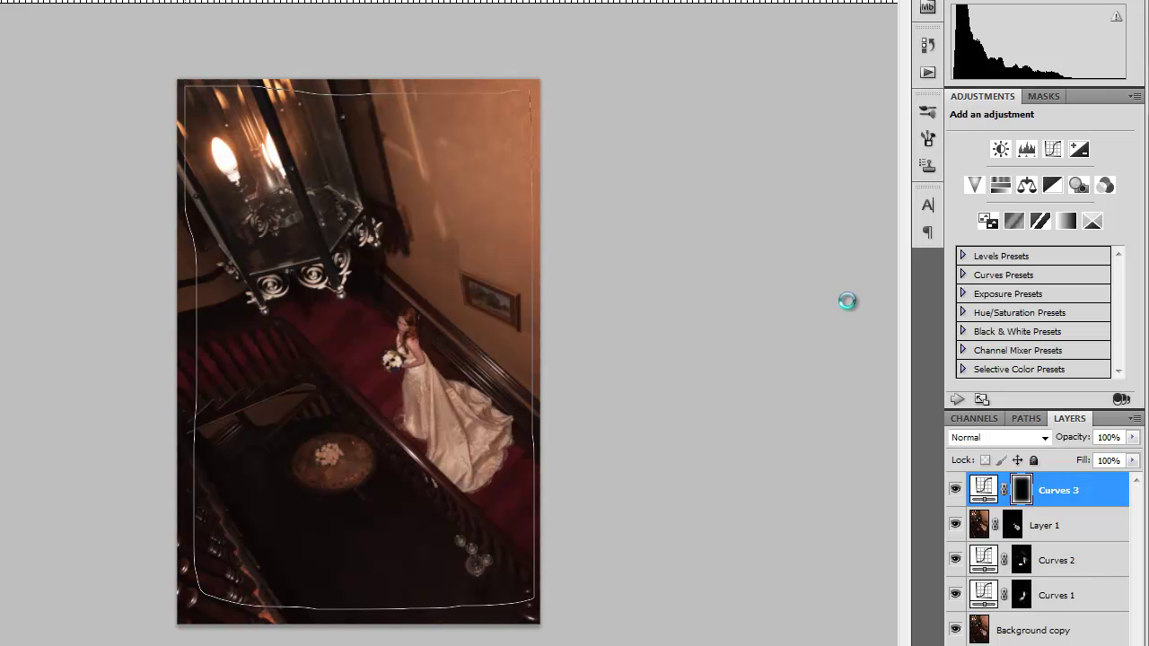
{"action": "left_click", "coordinate": [1057, 153]}
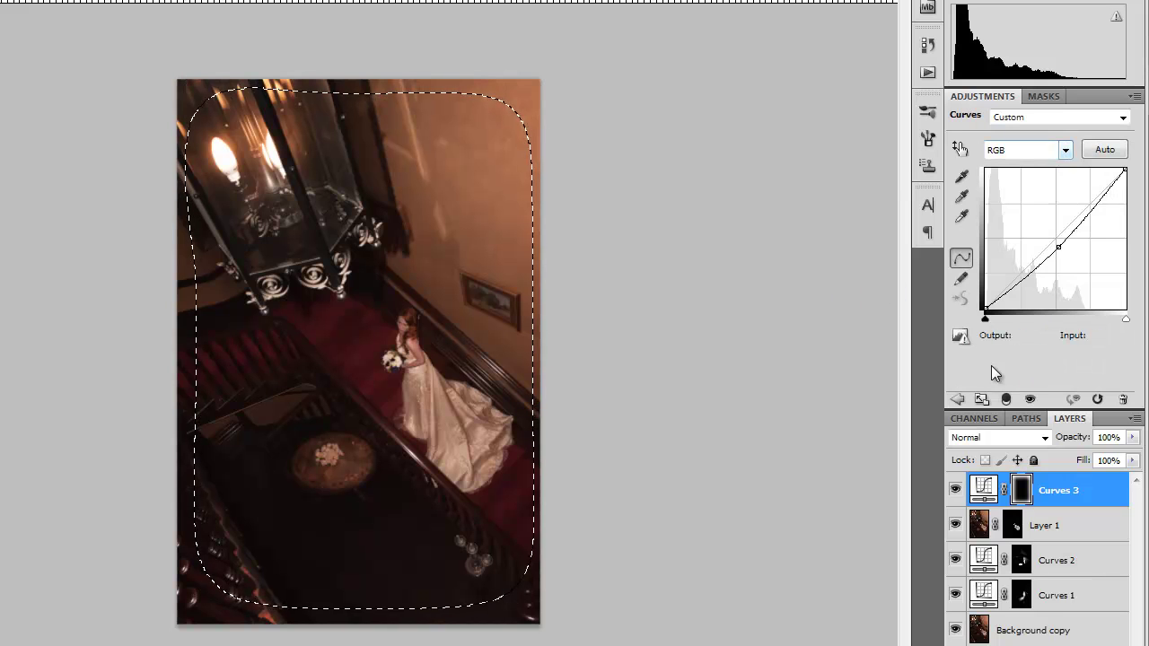
{"action": "left_click", "coordinate": [956, 399]}
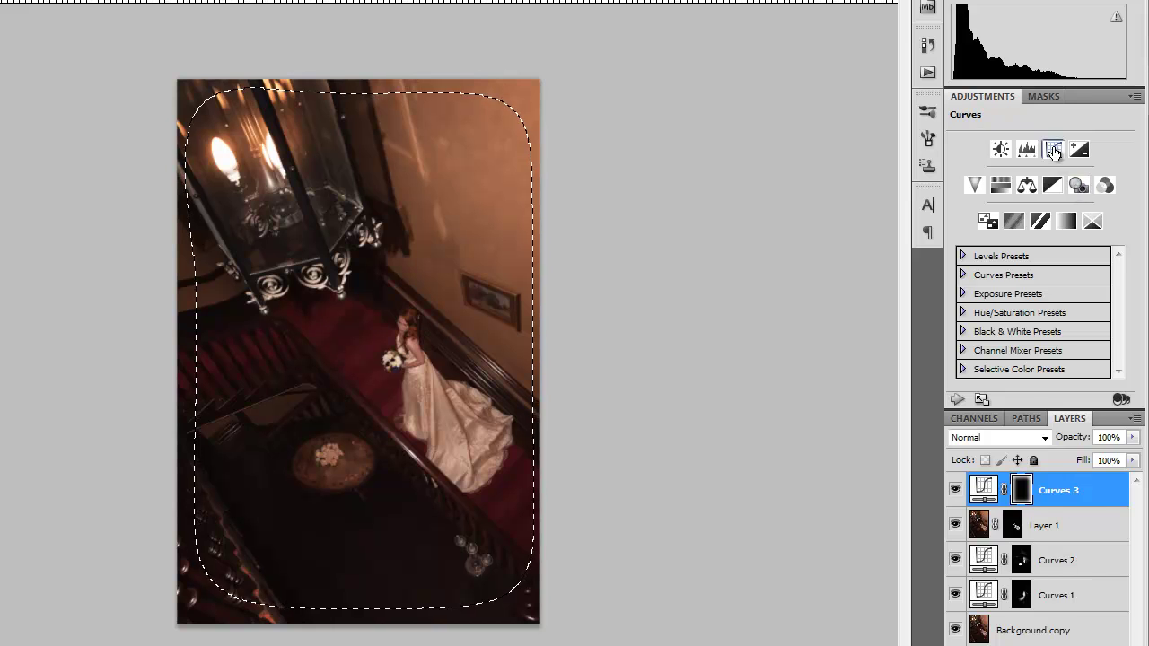
{"action": "left_click", "coordinate": [1057, 150]}
{"action": "left_click_drag", "start_coordinate": [1059, 235], "coordinate": [1053, 259]}
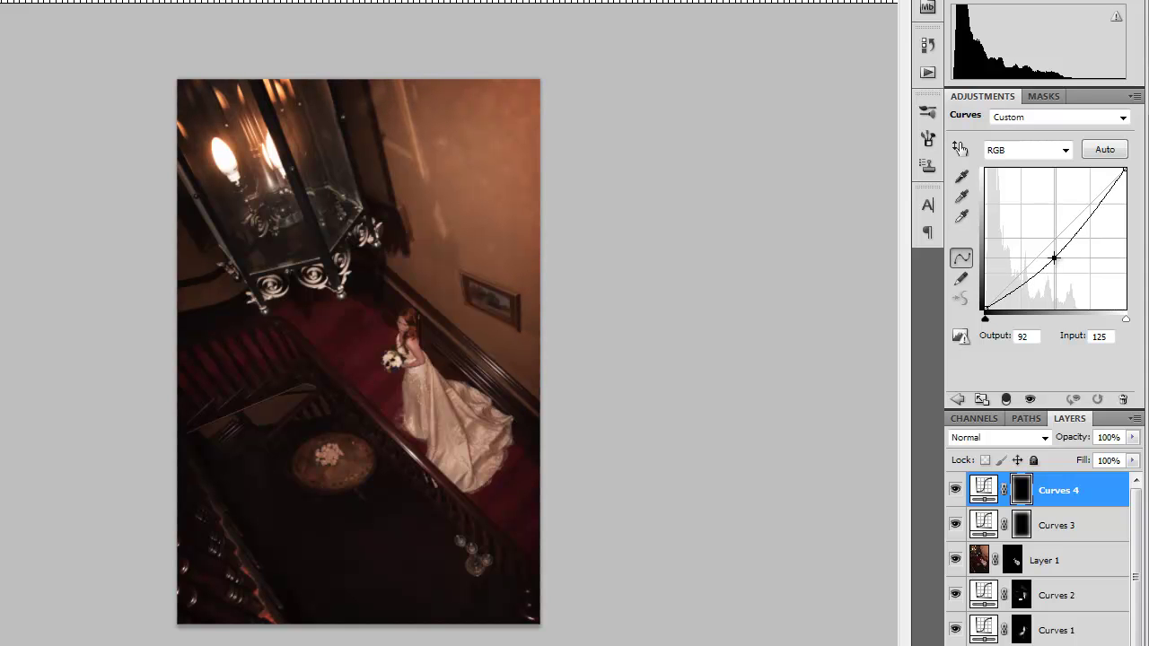